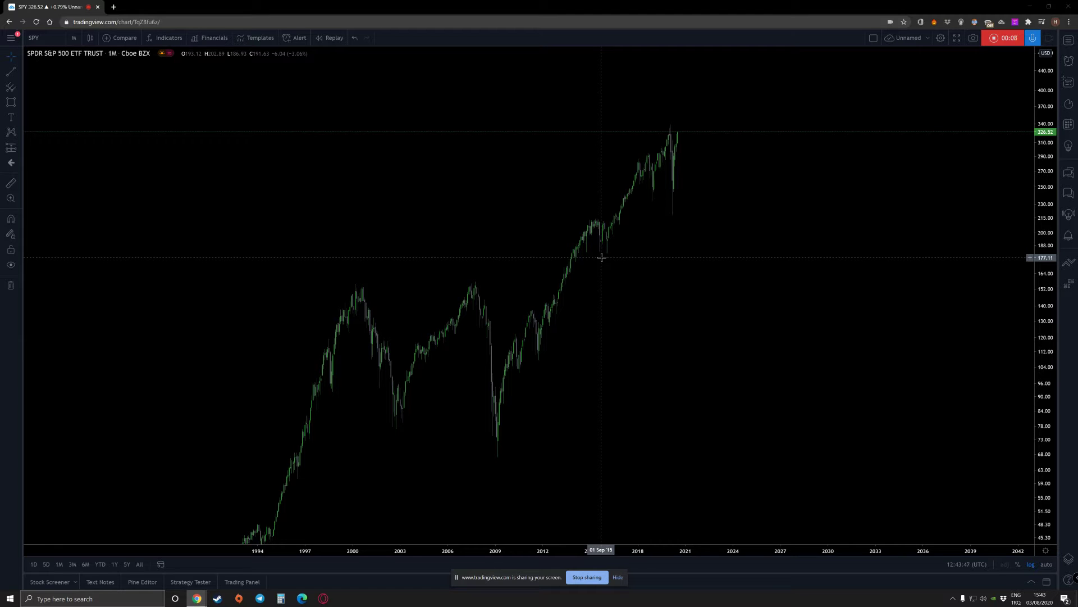
Draw a rectangle around the earliest candles of the SPY chart, from its start through early 1995.
left_click_drag(694, 386, 652, 380)
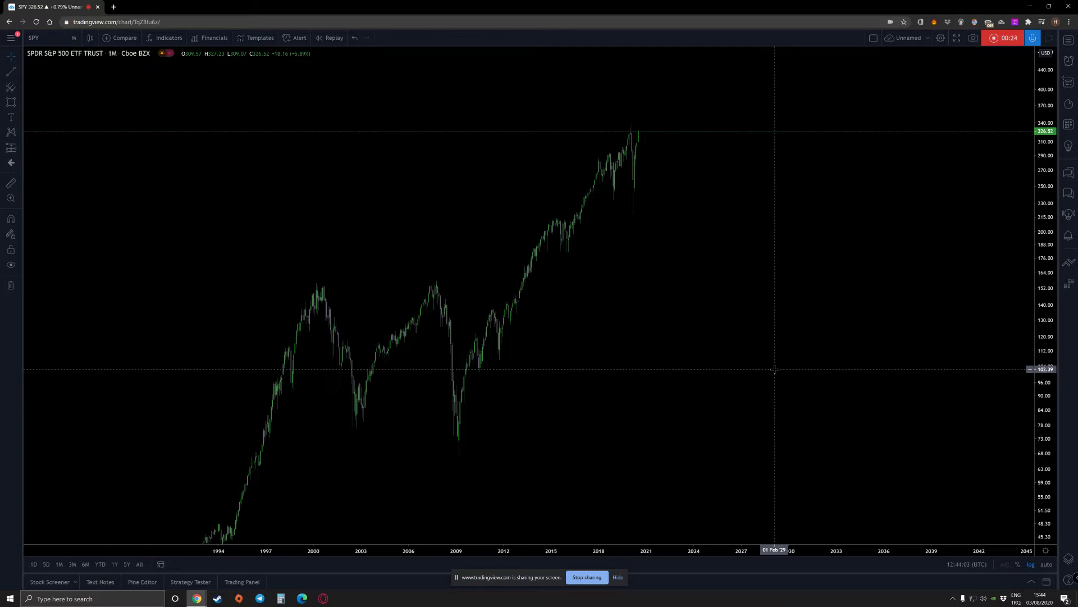
left_click_drag(749, 362, 722, 343)
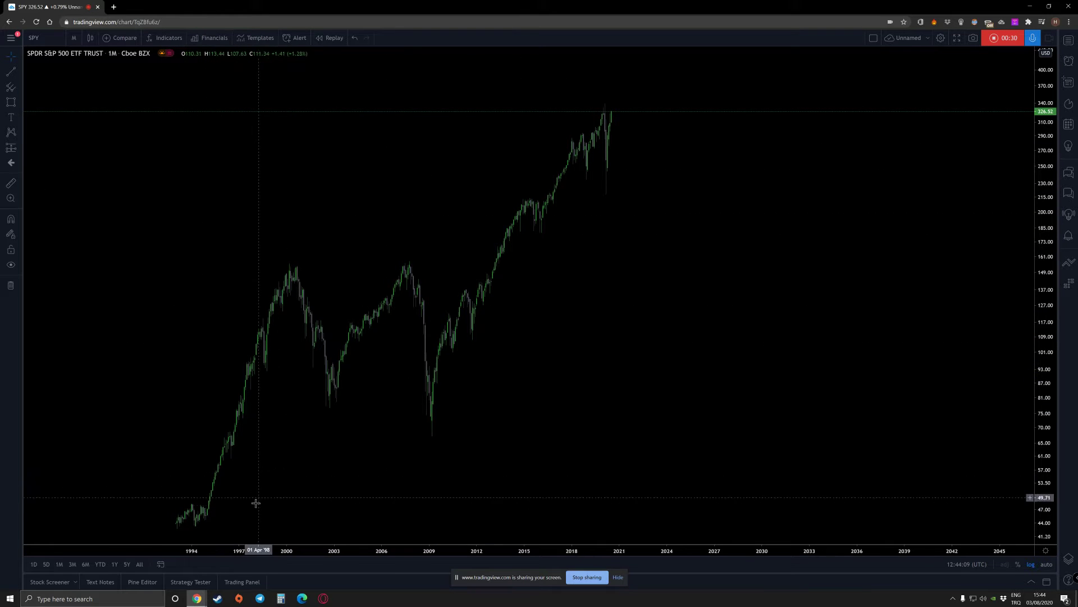
left_click_drag(604, 283, 615, 291)
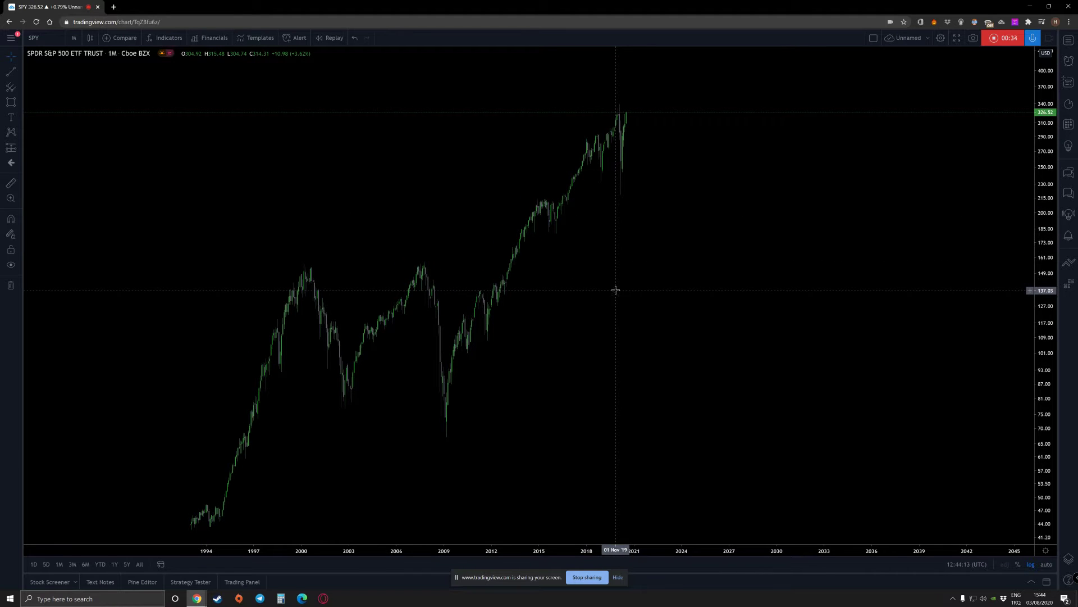
left_click_drag(313, 482, 290, 489)
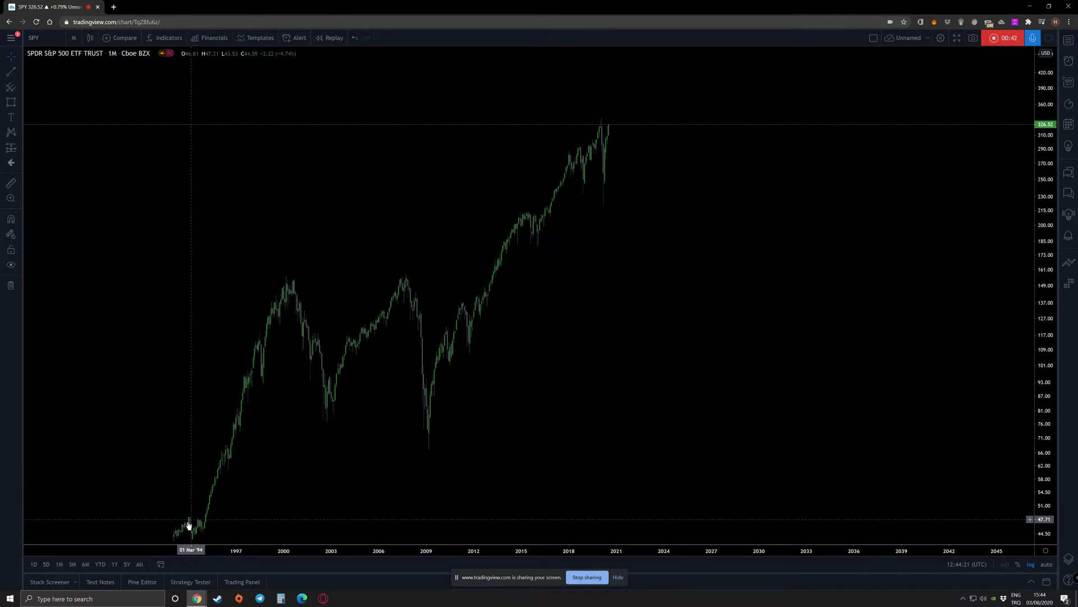
left_click(11, 102)
left_click(189, 523)
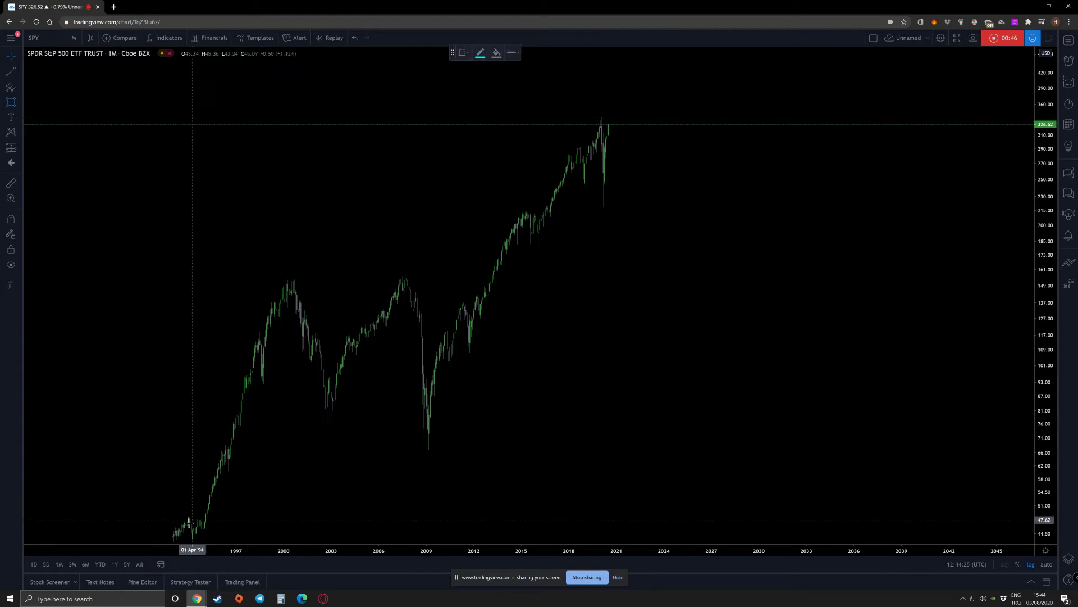
left_click_drag(167, 512, 204, 541)
left_click(208, 542)
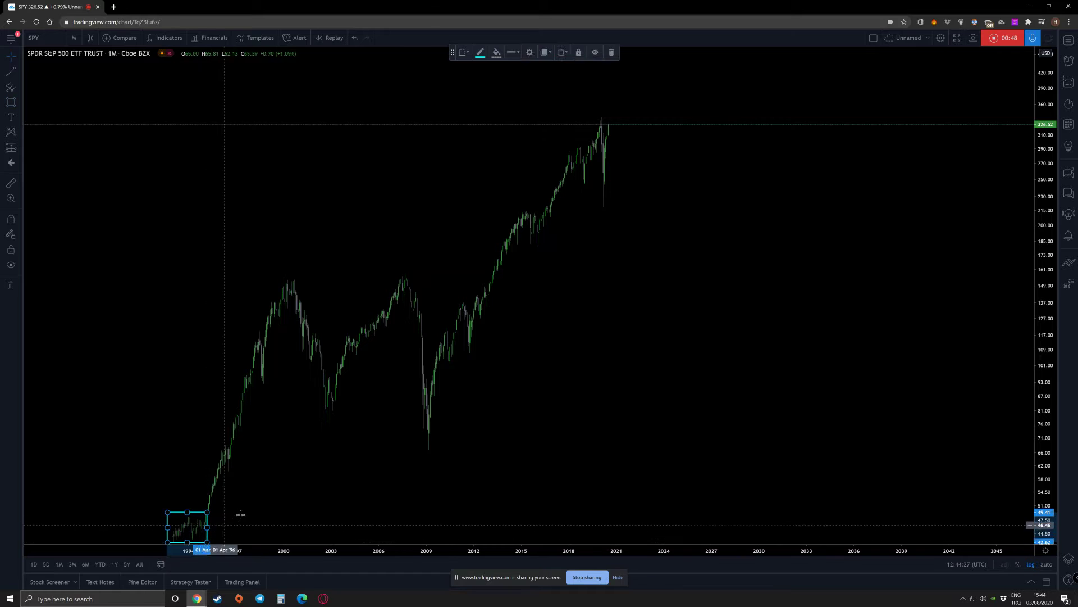
left_click(240, 515)
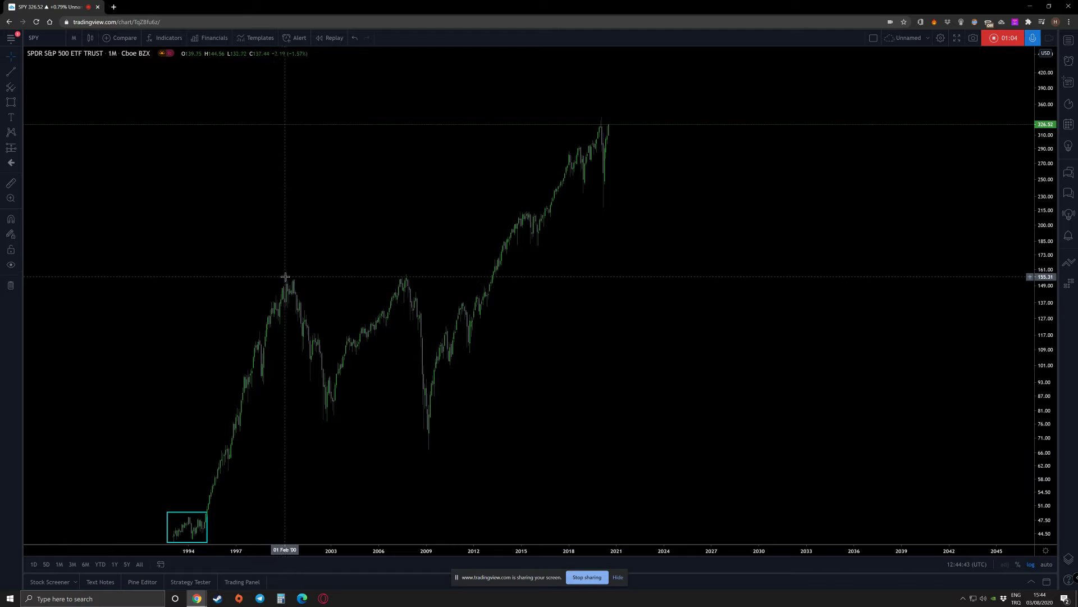
left_click(11, 116)
left_click(290, 263)
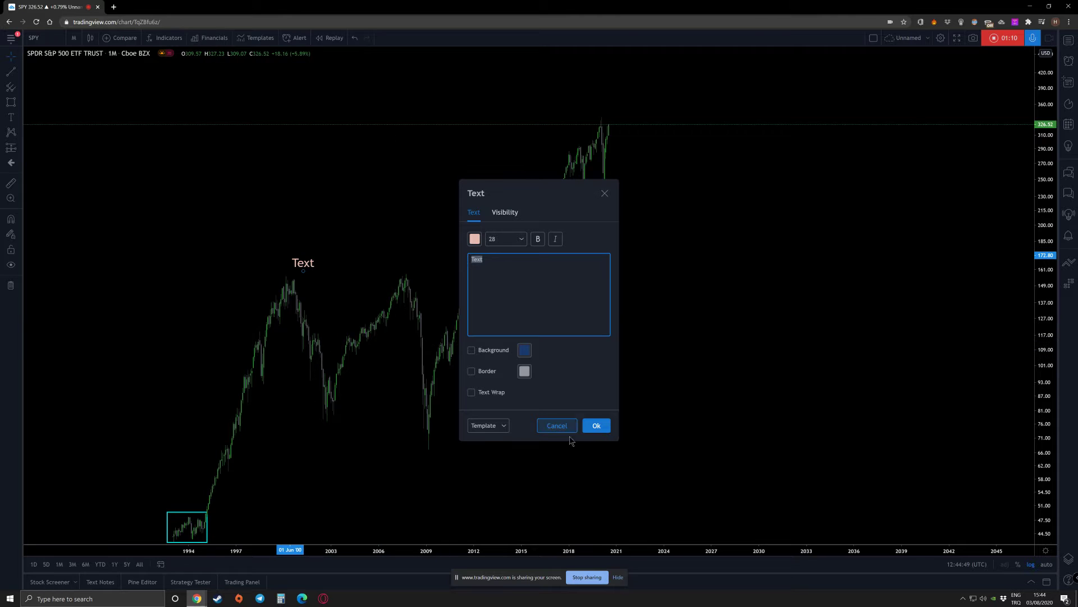
type("C")
left_click(598, 426)
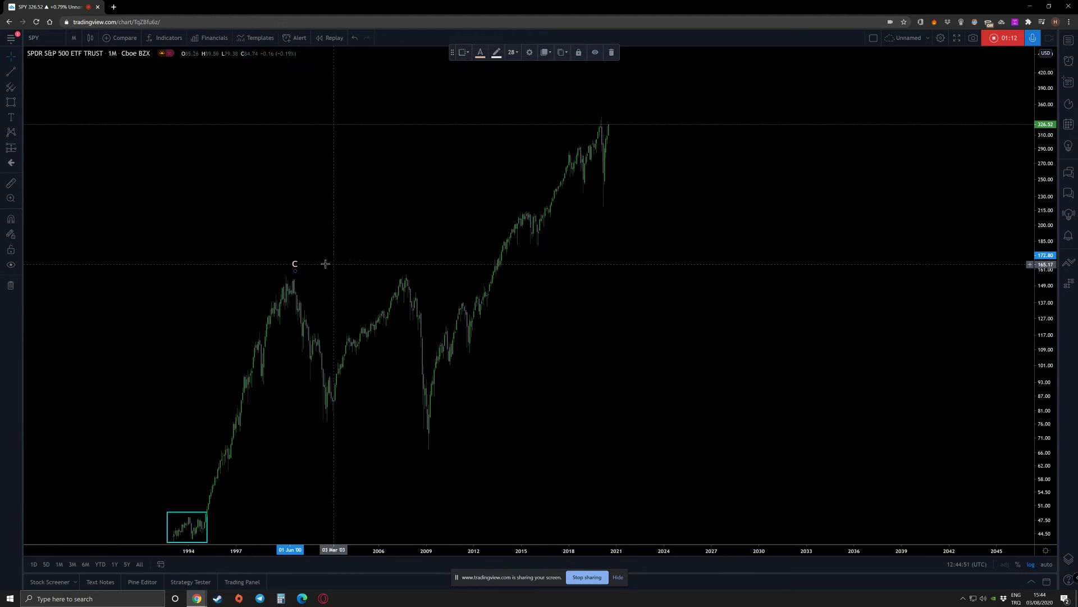
double_click(294, 265)
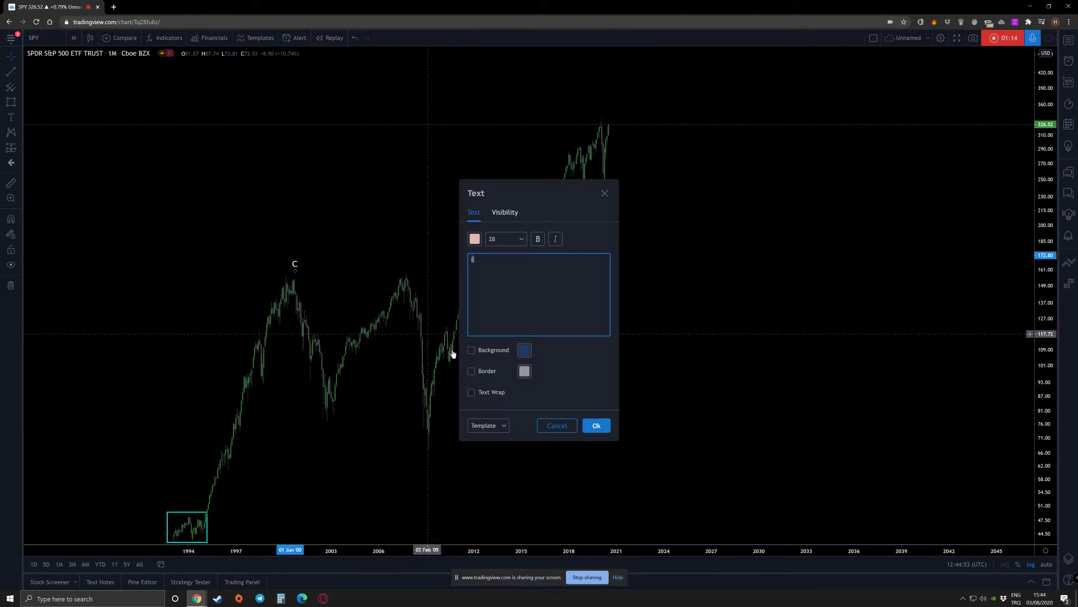
left_click(598, 428)
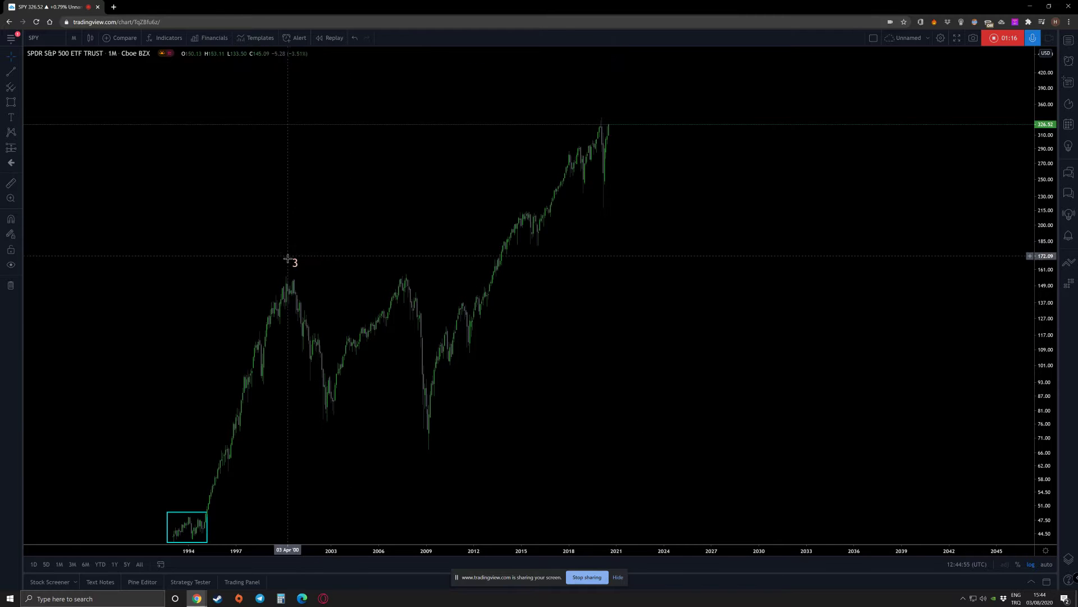
left_click(612, 52)
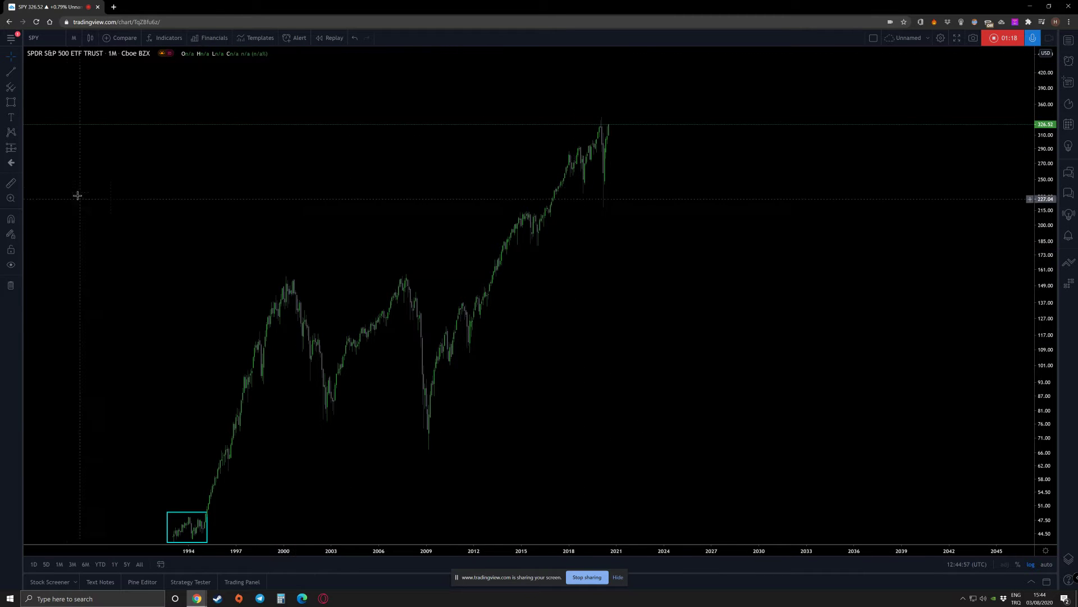
Add a text label reading "a" just above the 2000 price peak.
left_click(11, 117)
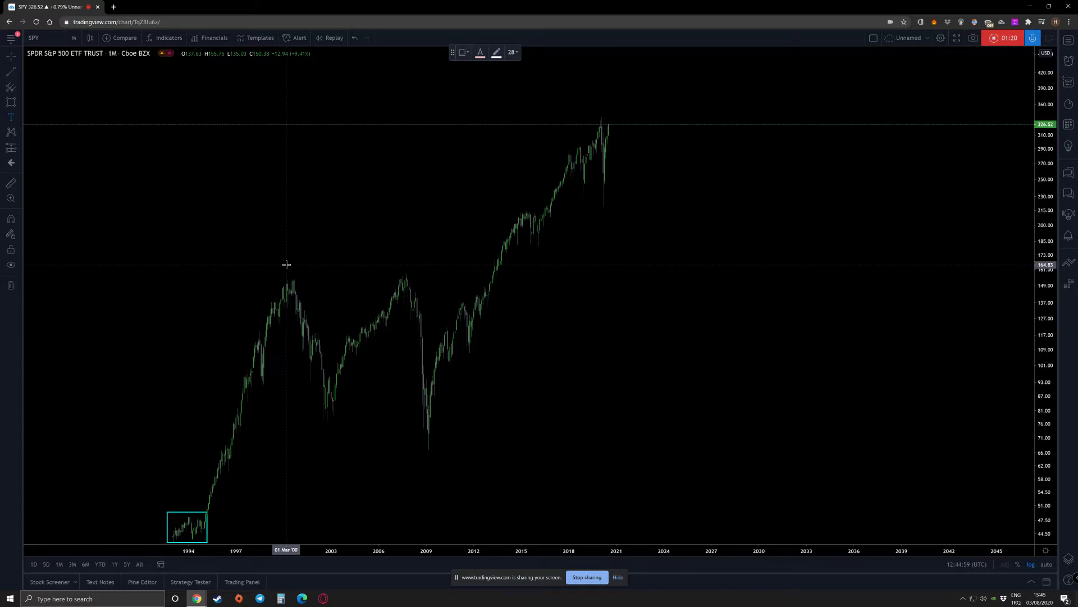
left_click(286, 264)
key("BackSpace")
left_click(588, 428)
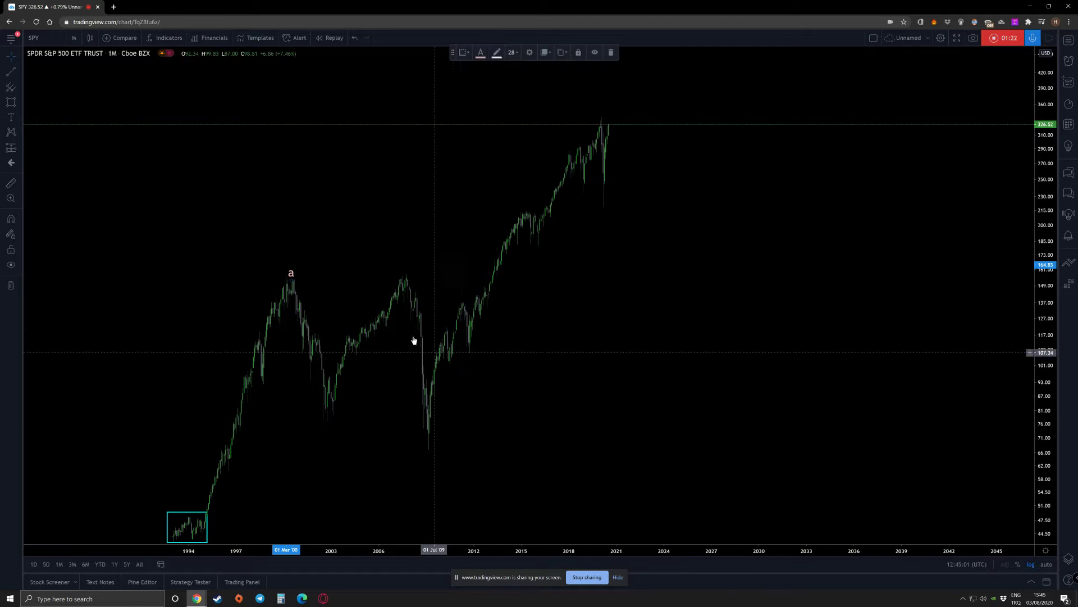
type("a")
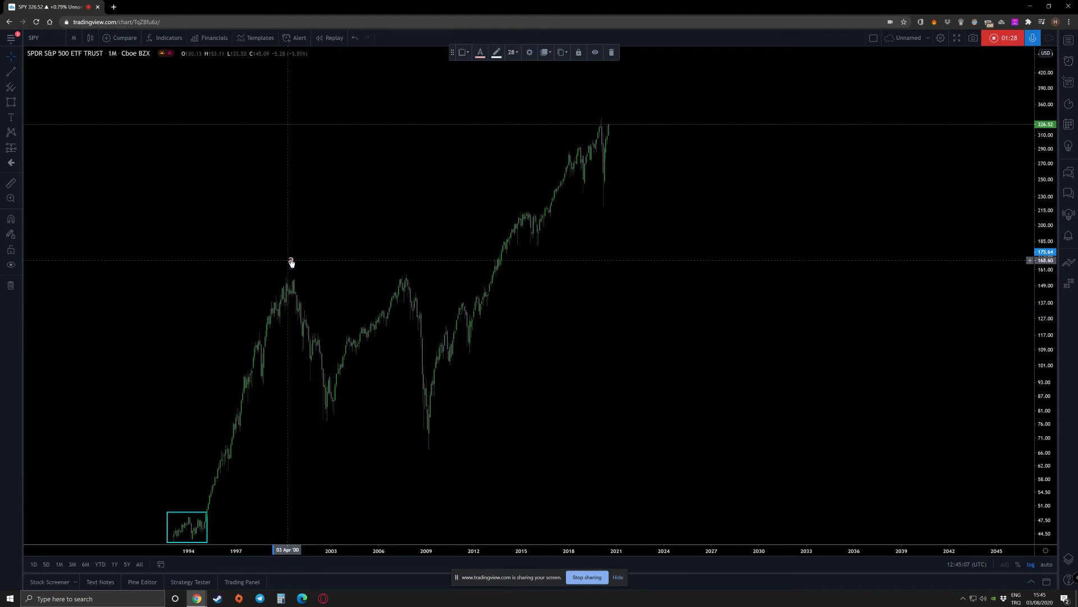
Duplicate the "a" label directly above itself at the 2000 peak and change the copy's text to "1".
left_click_drag(298, 266, 297, 240)
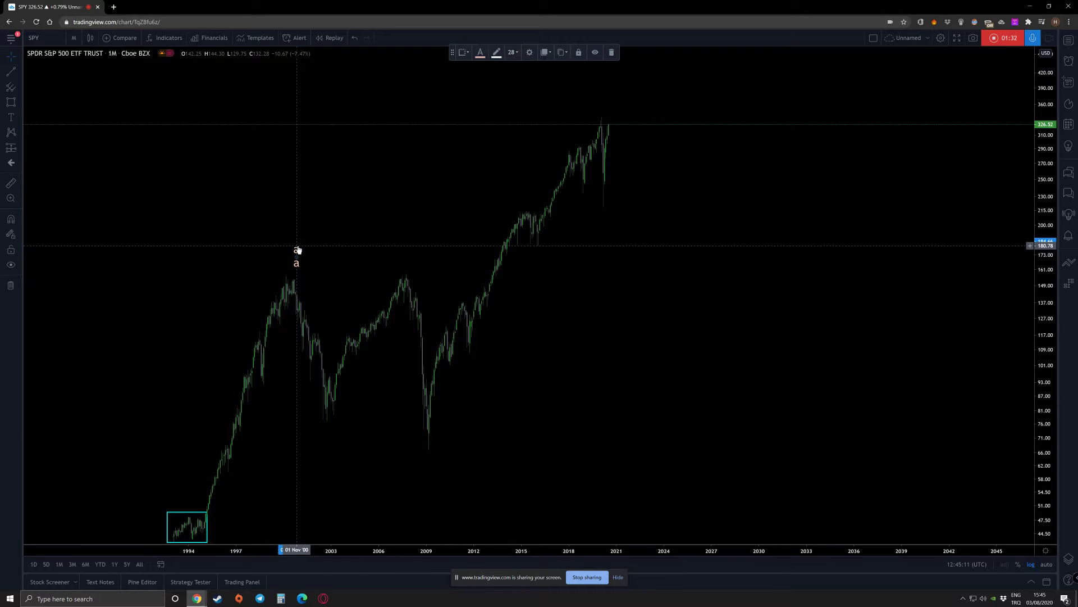
double_click(298, 250)
type("1")
left_click(567, 427)
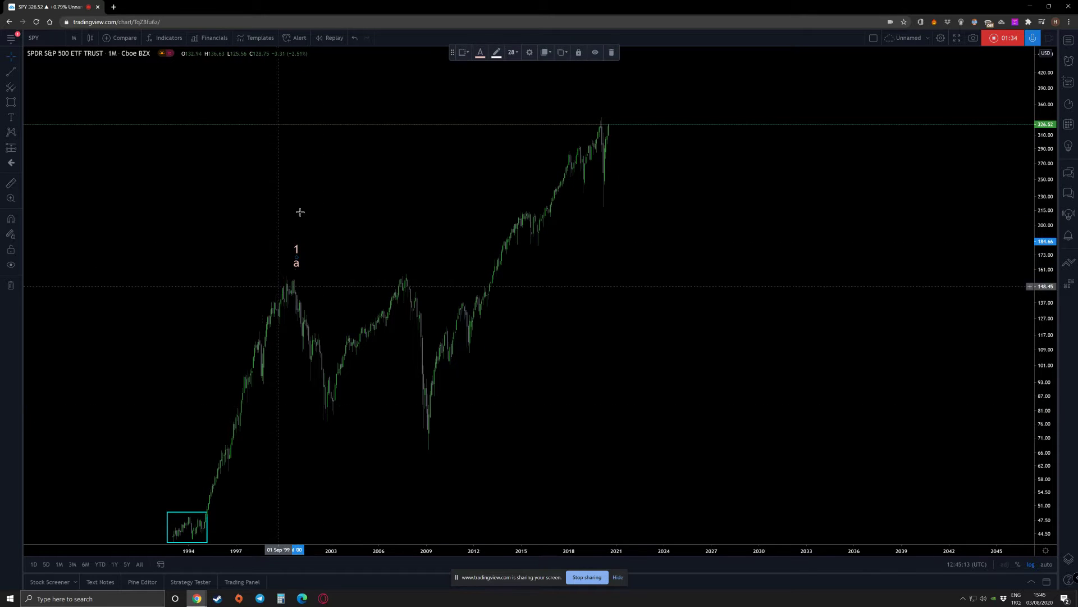
Duplicate the "1" label into the empty area below the 2013–2014 candles and change the copy's text to "2".
left_click(301, 248)
left_click_drag(298, 250, 507, 364)
double_click(503, 360)
type("2")
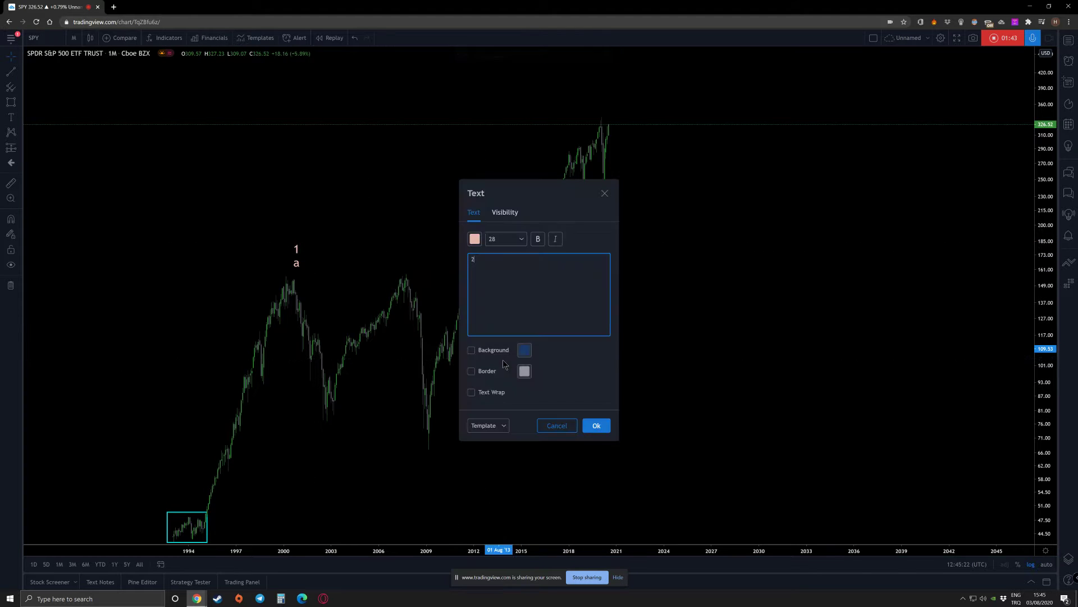
left_click(595, 425)
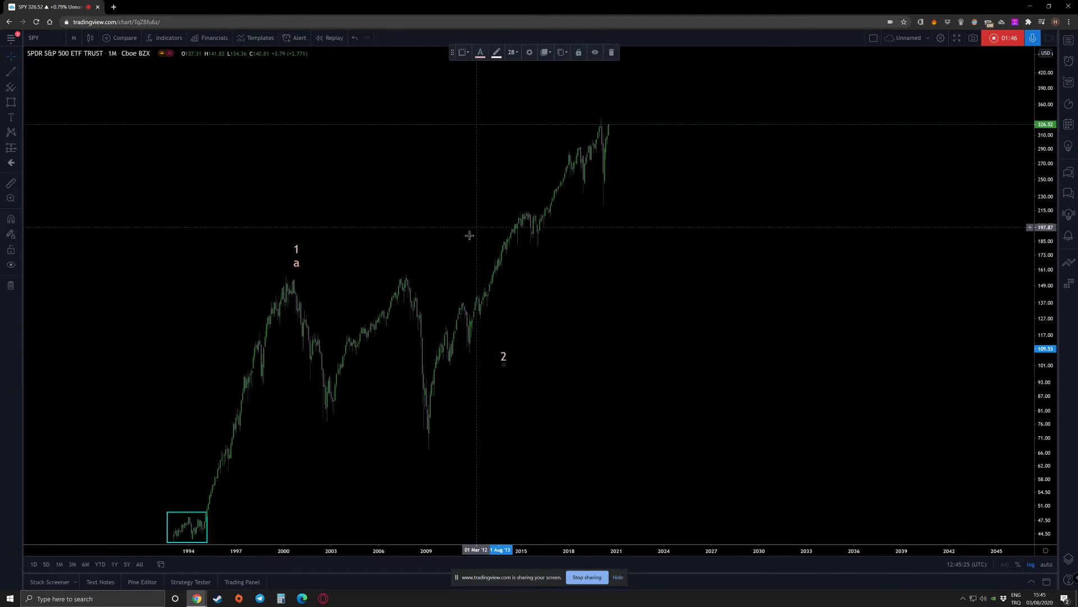
Duplicate the "a" label beneath the "2", change the copy's text to "b", and shift it slightly farther from the "2".
left_click_drag(298, 256, 513, 386)
double_click(509, 373)
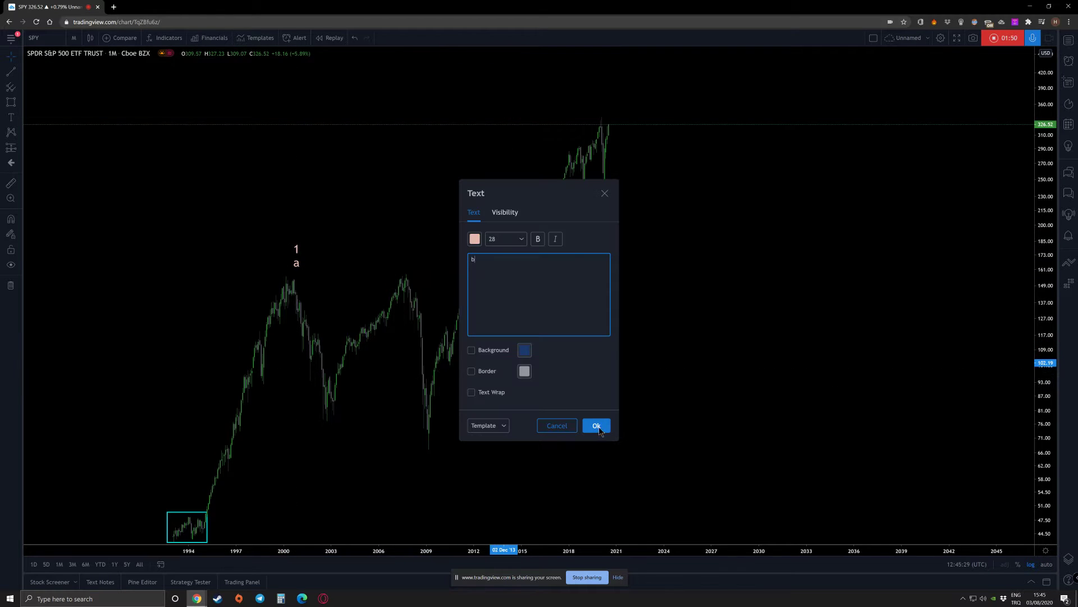
left_click(597, 427)
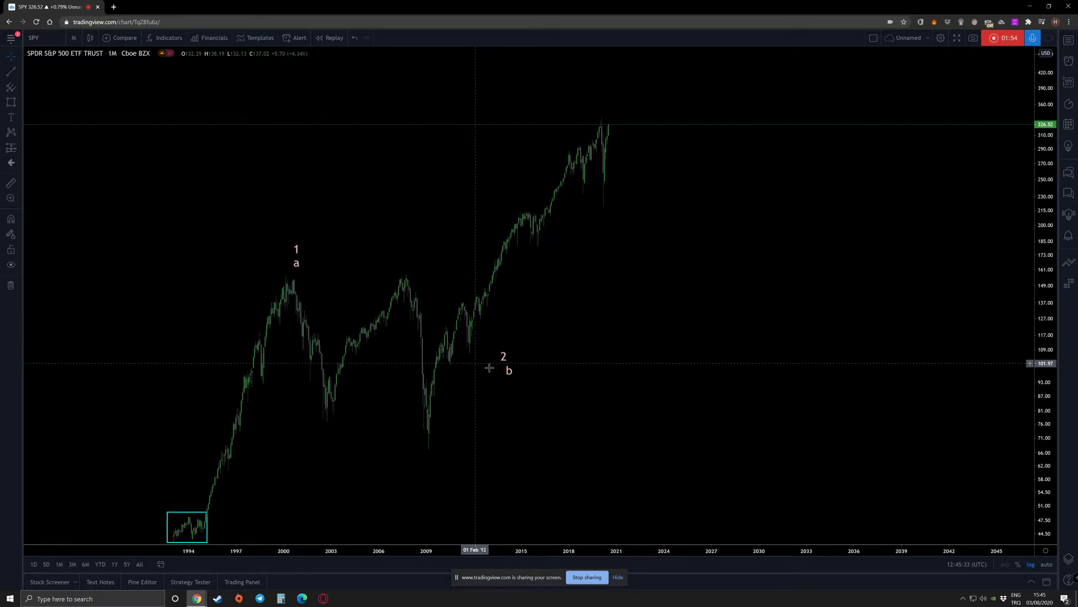
mouse_move(508, 370)
left_mouse_down()
mouse_move(402, 427)
mouse_move(323, 433)
mouse_move(470, 441)
mouse_move(520, 384)
left_mouse_up()
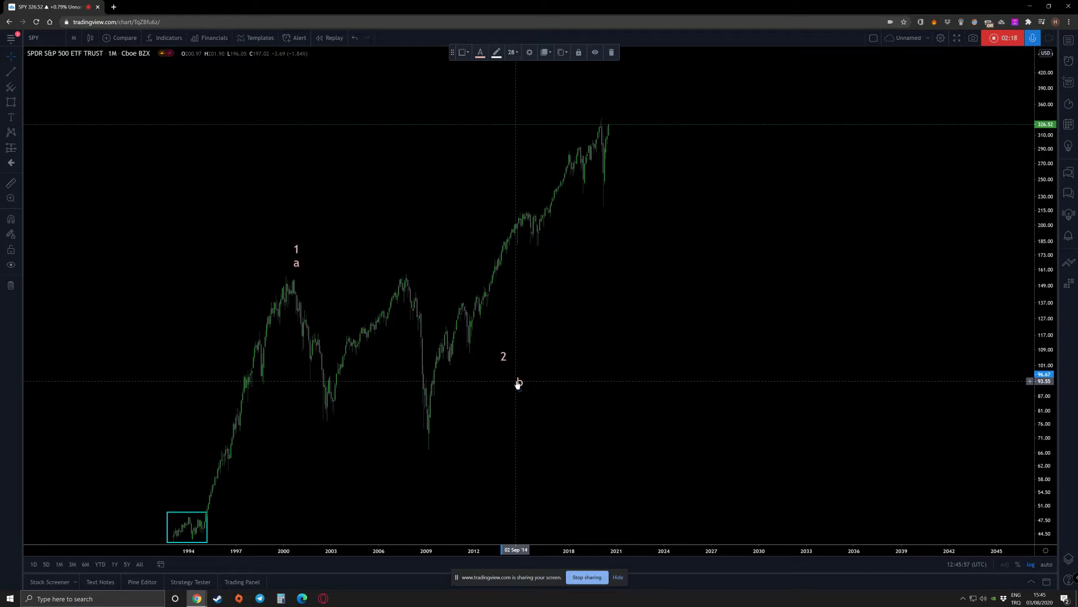
Copy the "b" label below the 2002 low and change the copy to "a" in yellow at font size 24.
left_click_drag(520, 382, 331, 434)
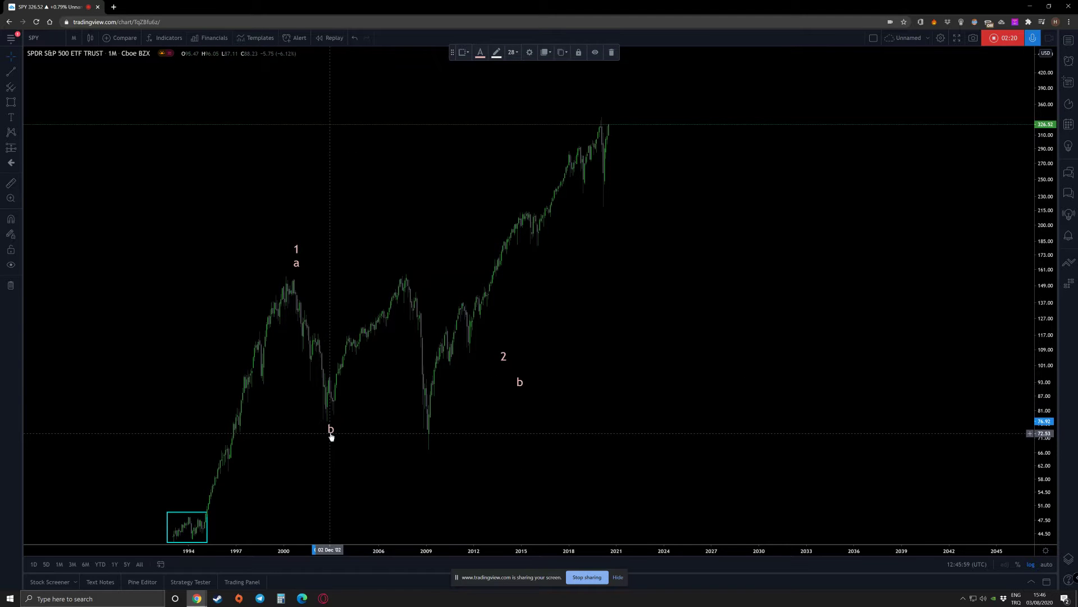
double_click(331, 436)
type("a")
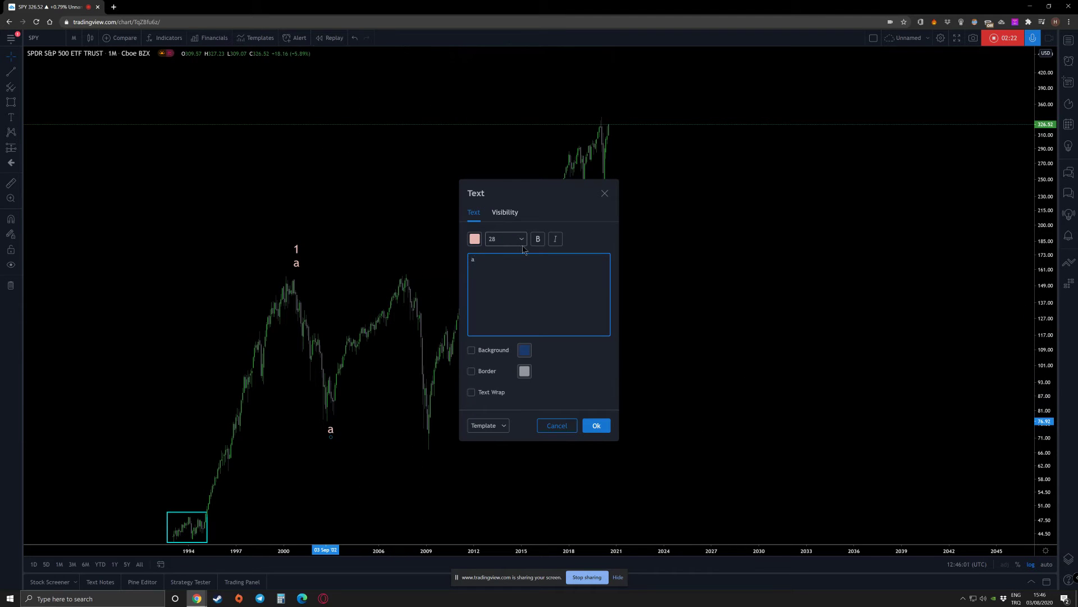
left_click(522, 241)
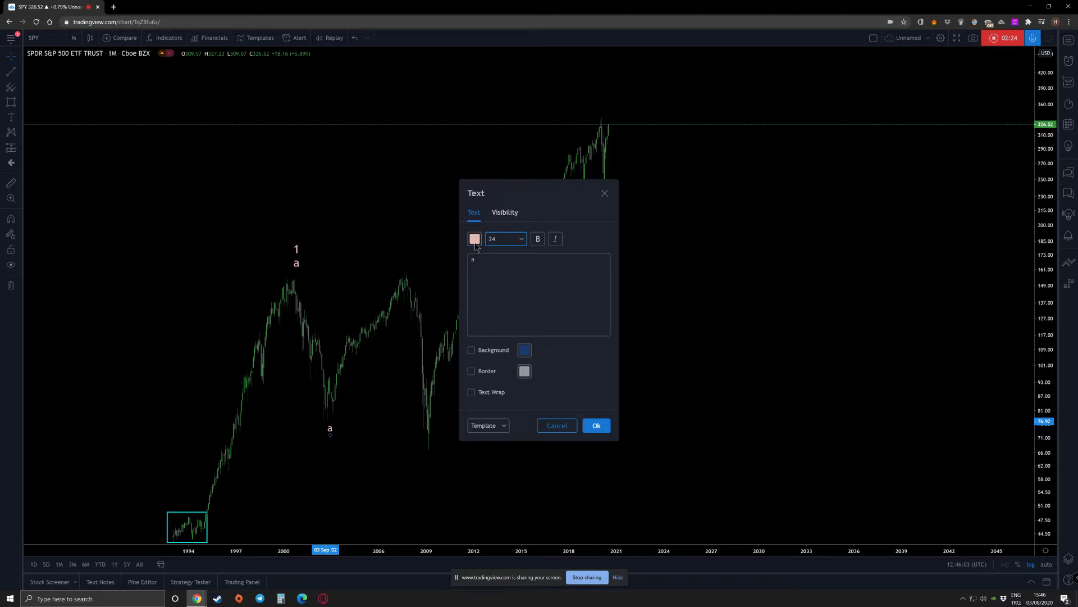
left_click(475, 241)
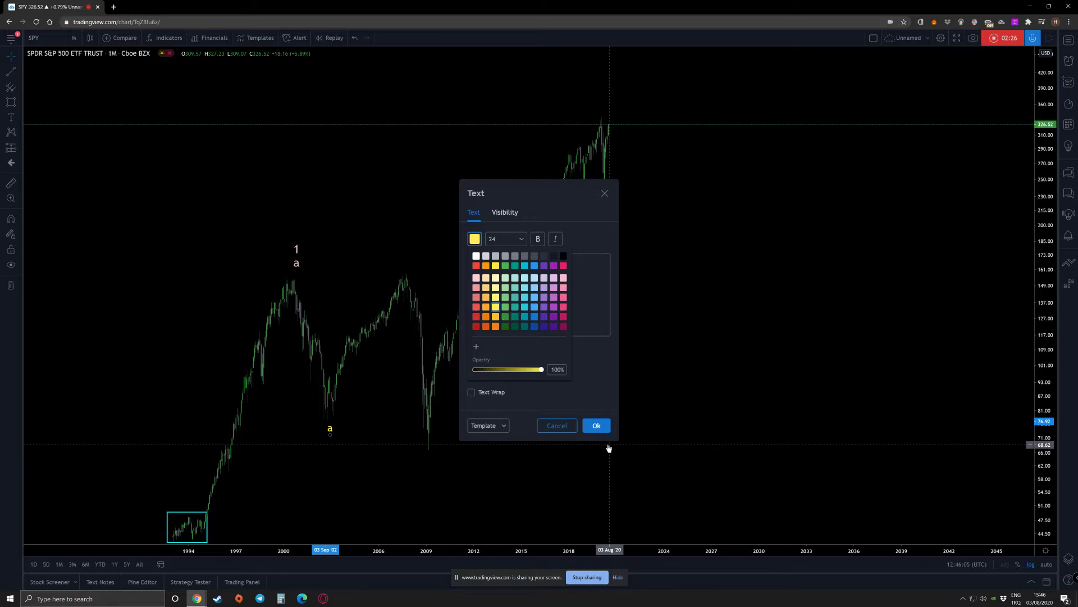
left_click(596, 425)
Duplicate the yellow "a" label above the 2007 peak and change the copy's text to "b".
left_click_drag(332, 428, 408, 270)
double_click(408, 270)
type("b")
key("Return")
Duplicate the yellow "b" label below the 2009 low and change the copy's text to "c".
left_click_drag(413, 273, 434, 464)
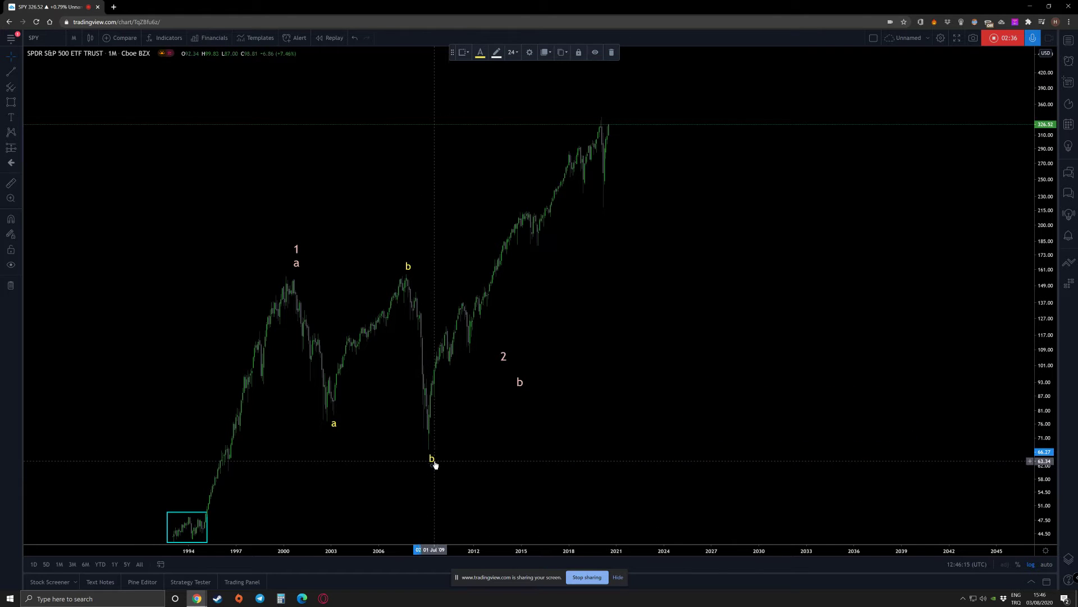
double_click(432, 460)
type("c")
left_click(597, 426)
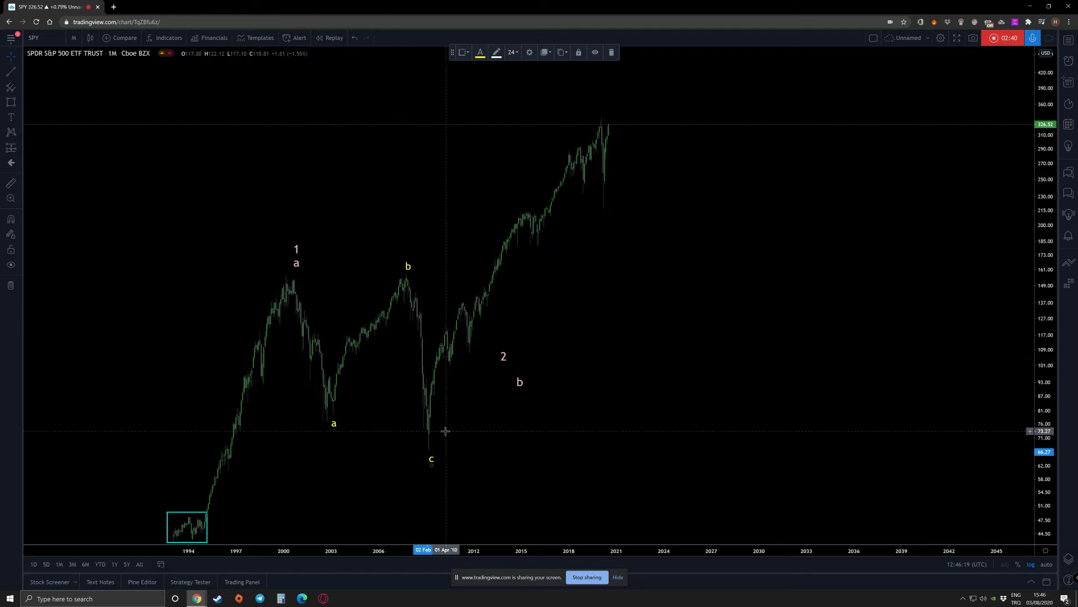
left_click(450, 453)
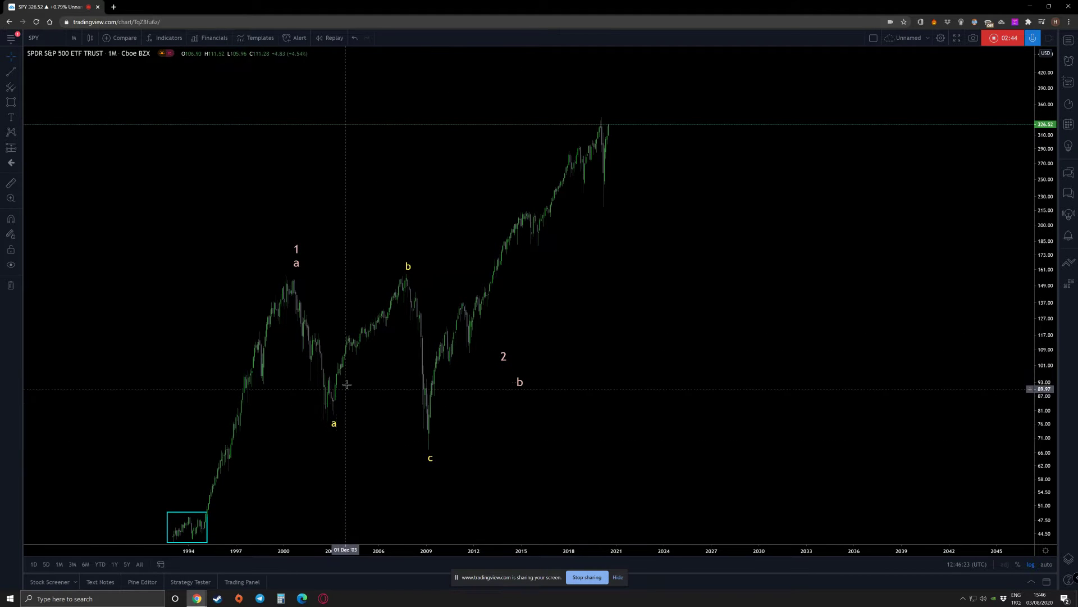
Try the pink "b" beneath the yellow "c", and set it and the "2" aside in the empty area below the 2017–2018 candles.
left_click_drag(521, 385, 430, 473)
mouse_move(503, 356)
left_mouse_down()
mouse_move(444, 474)
mouse_move(513, 427)
left_mouse_up()
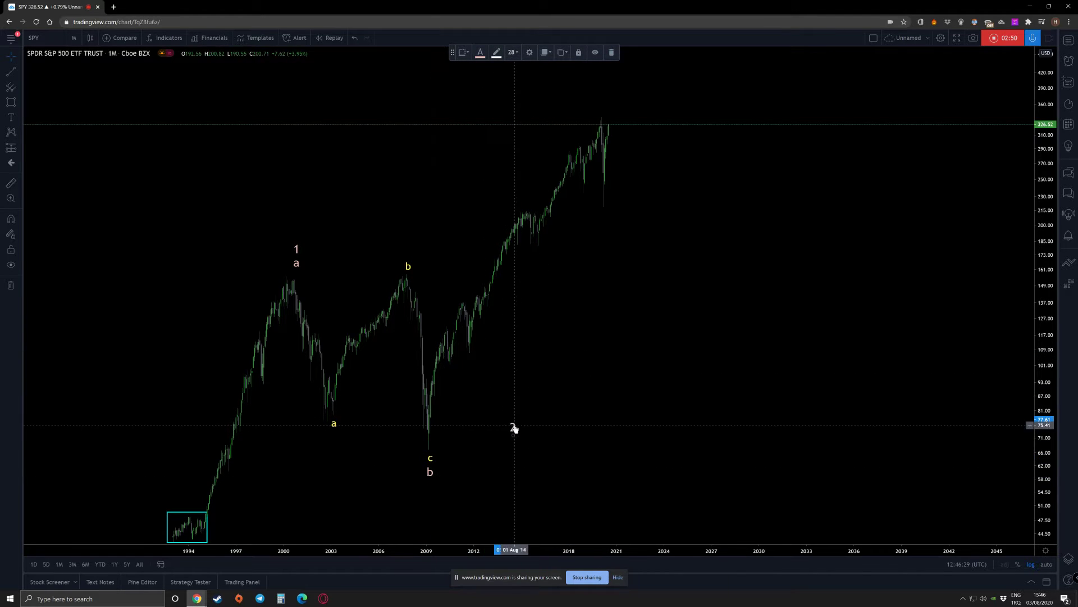
left_click_drag(431, 474, 567, 426)
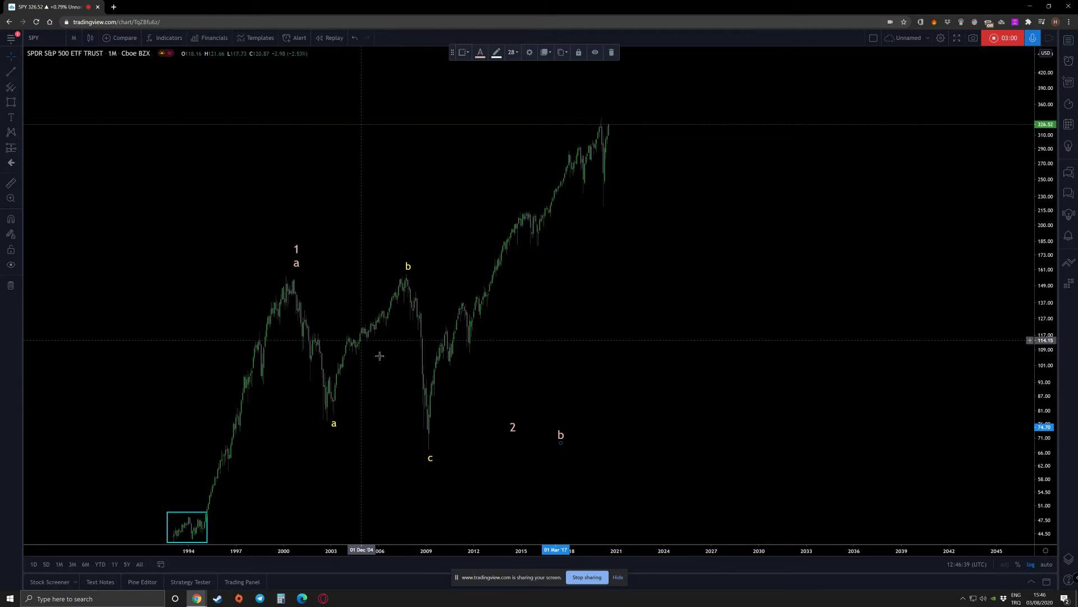
left_click_drag(516, 427, 568, 414)
left_click(597, 434)
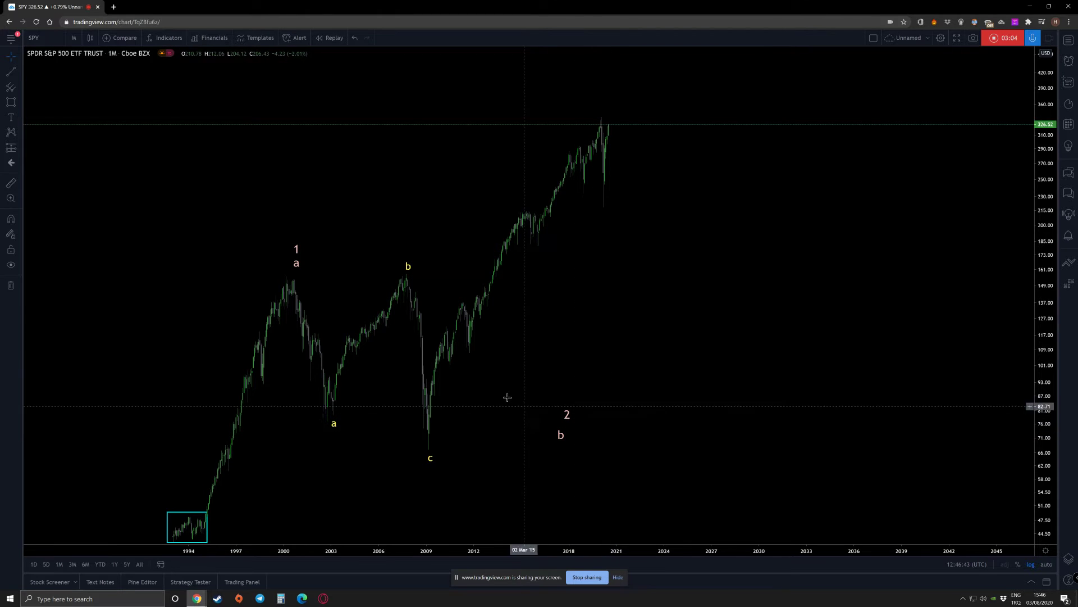
left_click(292, 286)
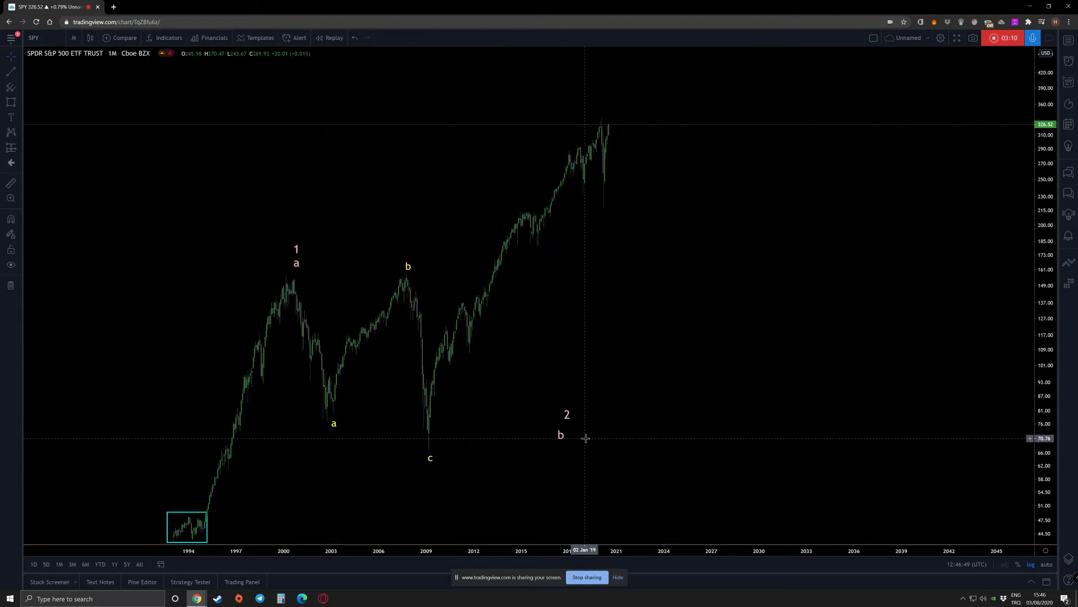
Position the pink "b" label directly beneath the yellow "c" at the 2009 low.
left_click_drag(560, 435, 434, 480)
left_click(445, 454)
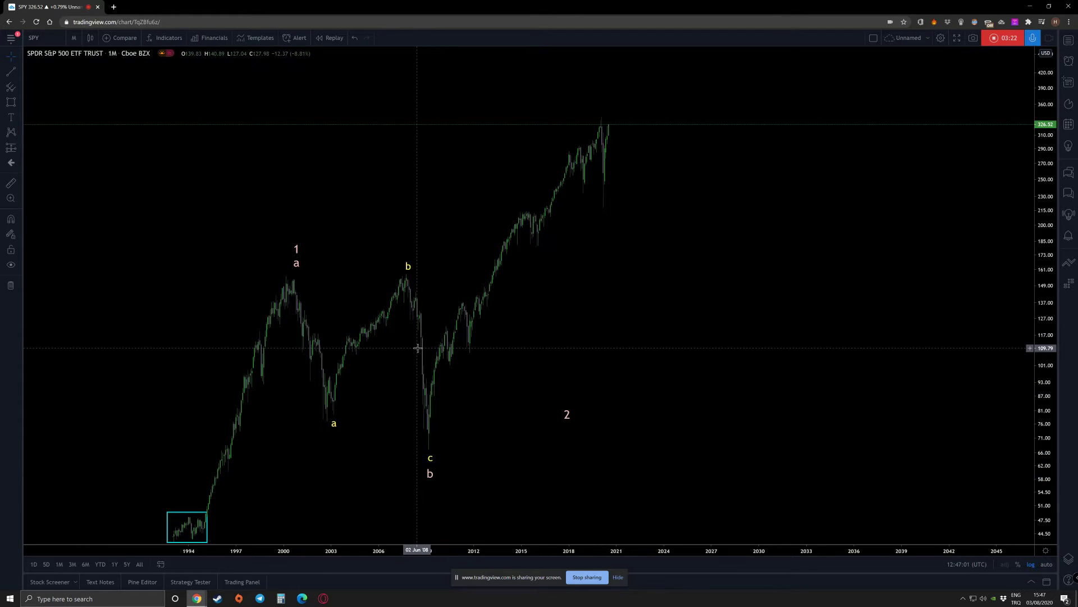
left_click_drag(432, 477, 437, 477)
left_click(477, 450)
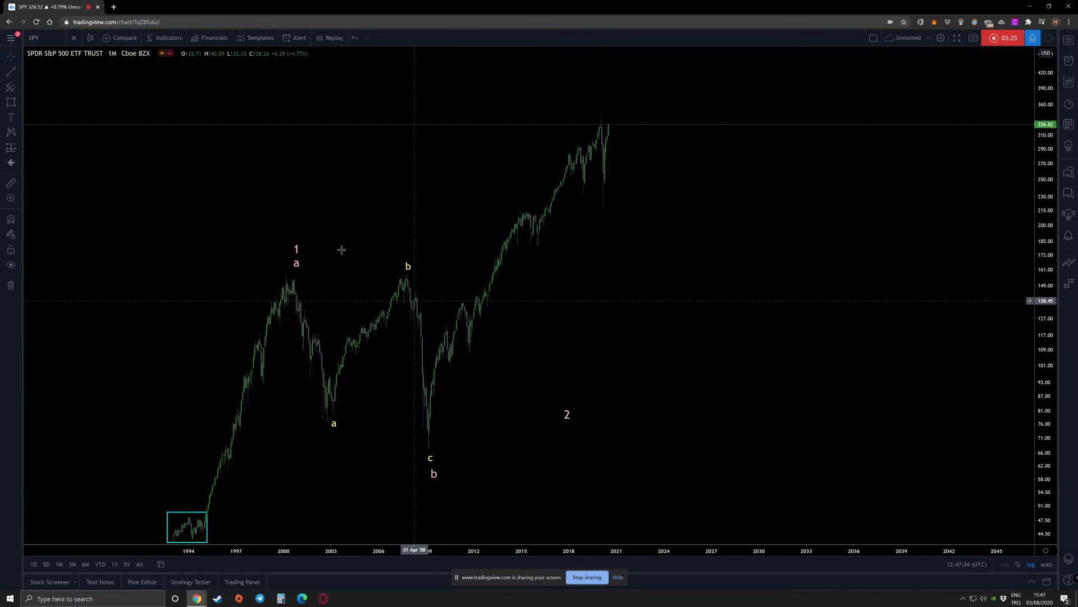
Draw a trend line from the August 2000 peak across the 2007 peak to about November 2018.
left_click(10, 72)
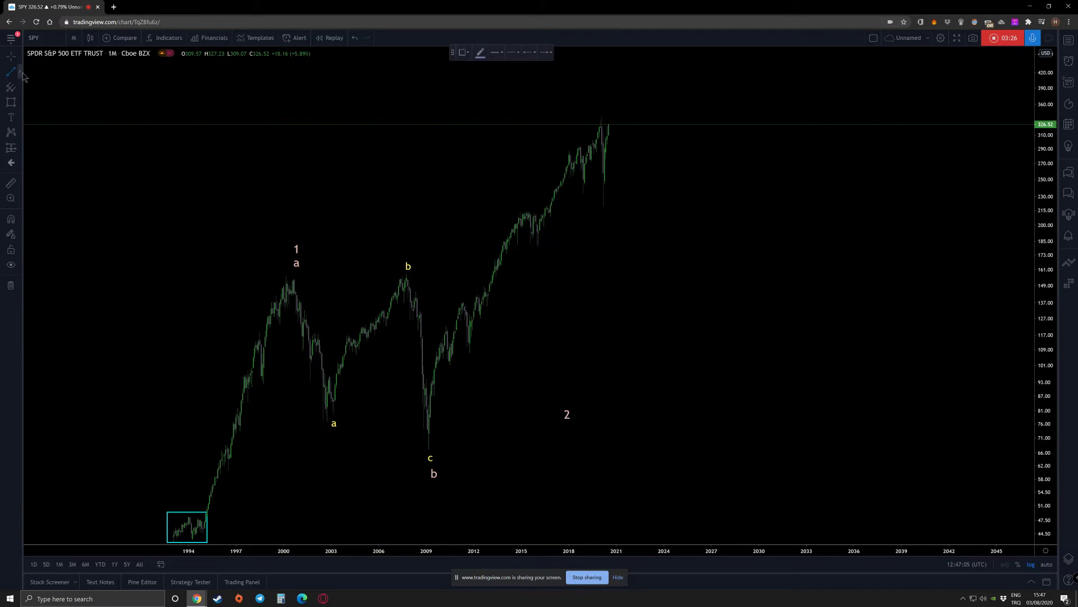
left_click(304, 283)
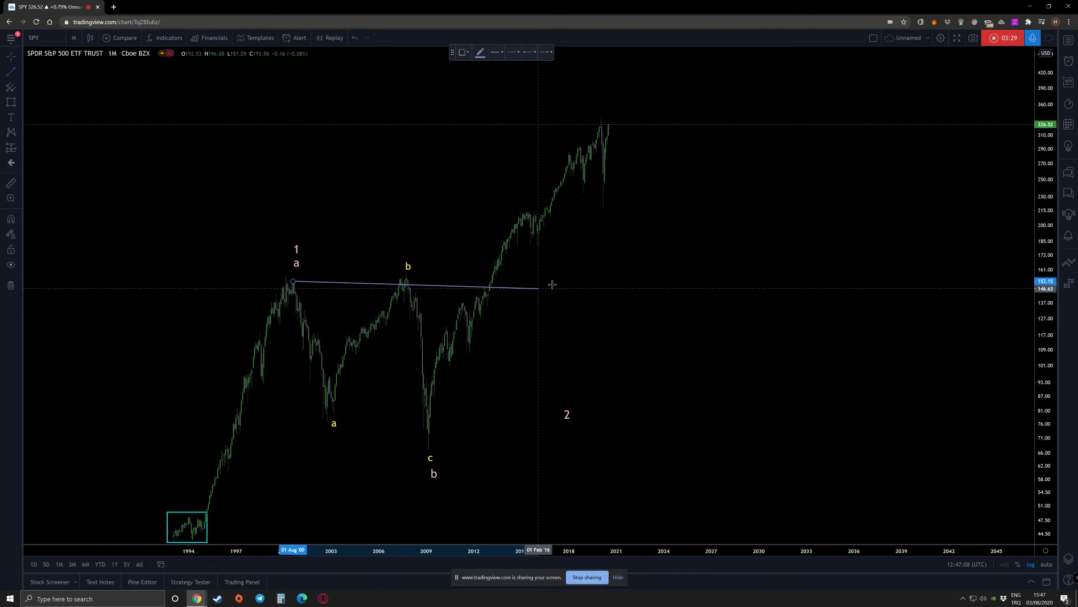
left_click(585, 265)
Draw a rectangle around the decline from the September 2007 peak to the 2009 low, and duplicate it immediately after the low.
left_click(11, 103)
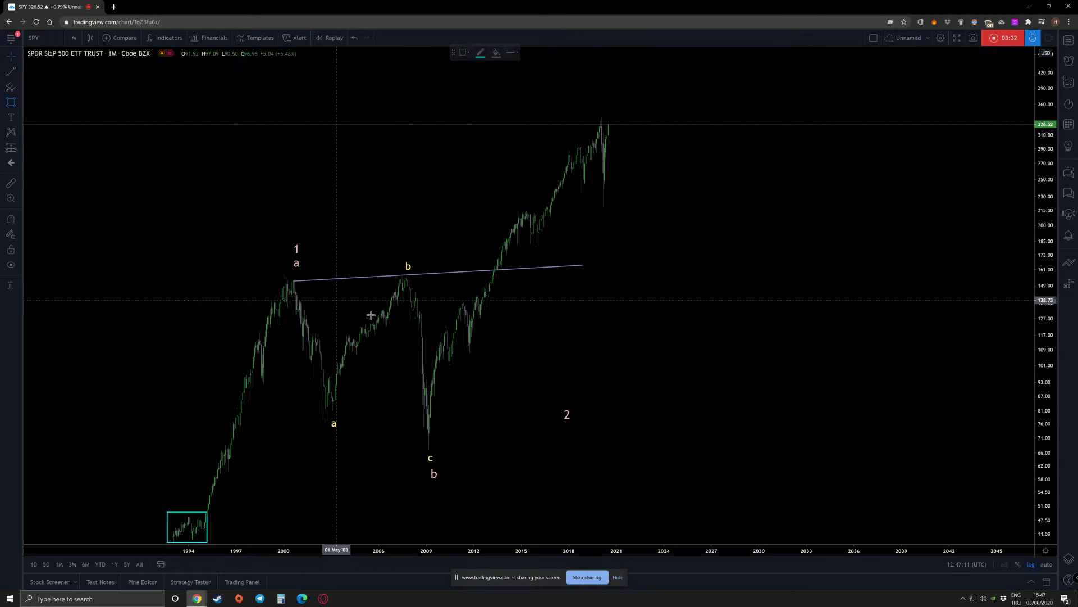
left_click(406, 276)
left_click(429, 453)
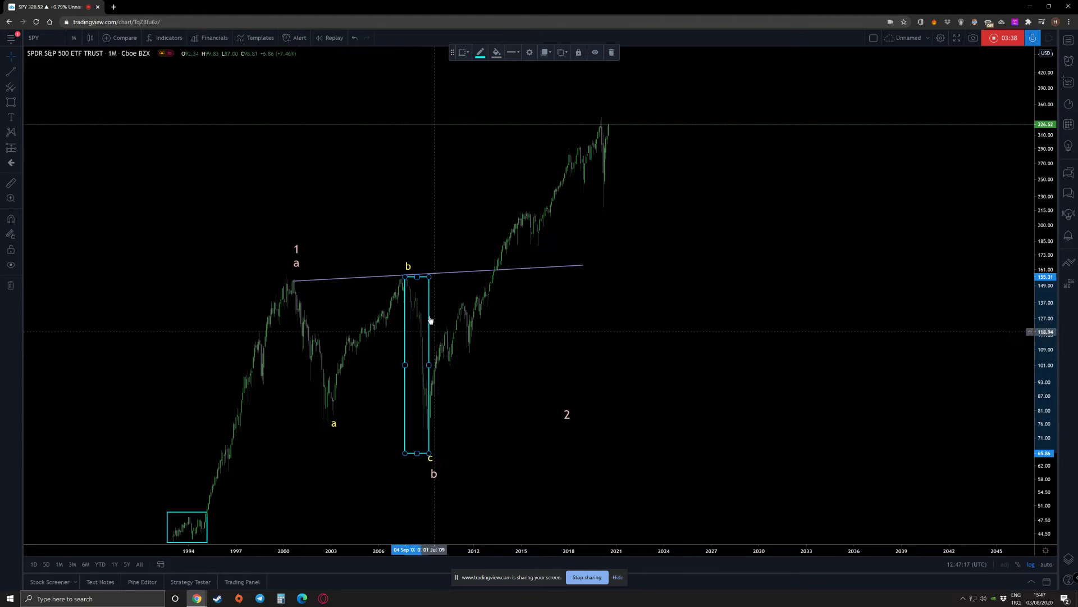
left_click(413, 278)
left_click_drag(413, 276, 443, 207, "ctrl")
left_click(664, 51)
left_click_drag(405, 361, 437, 359)
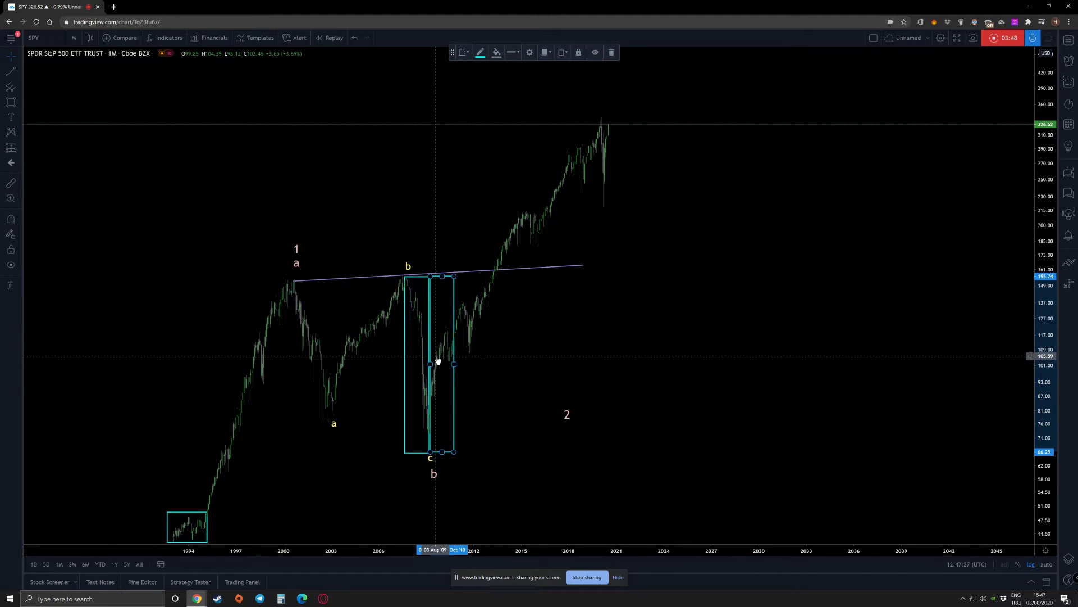
left_click(472, 368)
Draw a steep trend line from the 2009 low up past the rising trend line, ending at about September 2010.
left_click(12, 73)
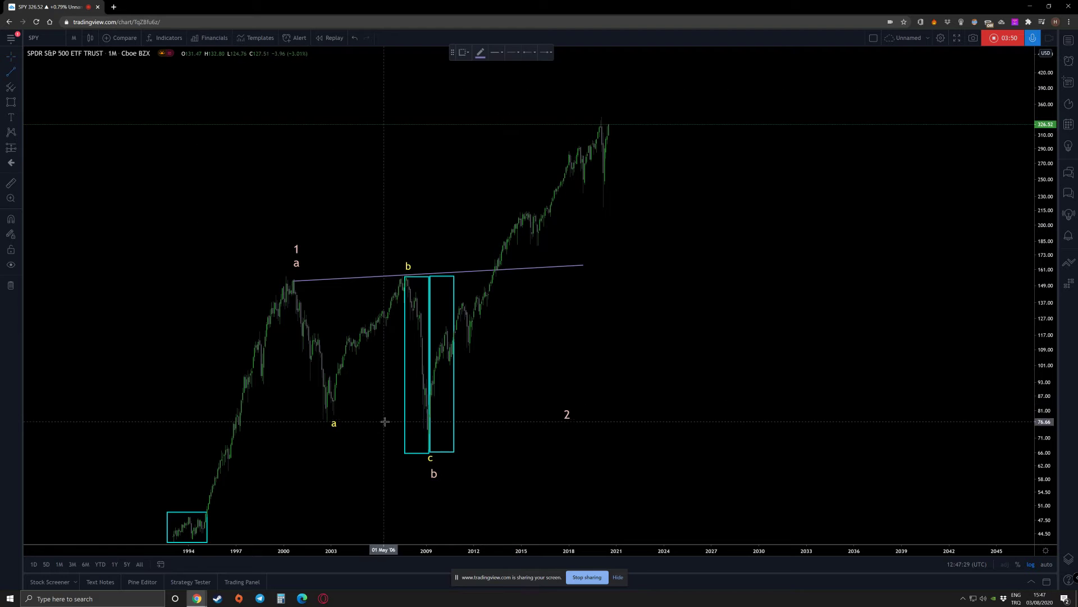
left_click(432, 451)
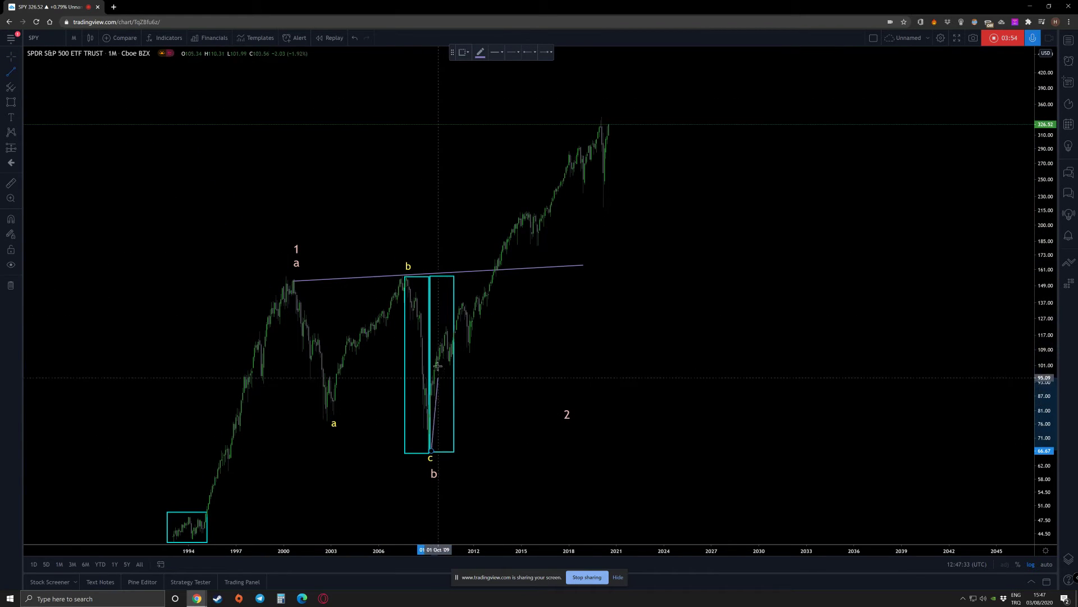
left_click(450, 263)
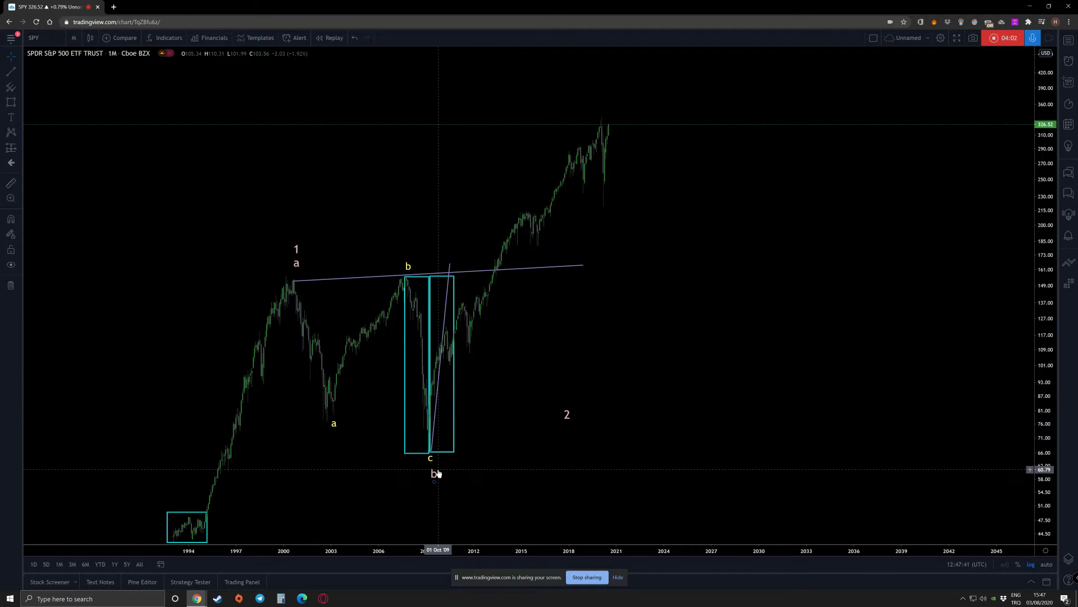
left_click(452, 267)
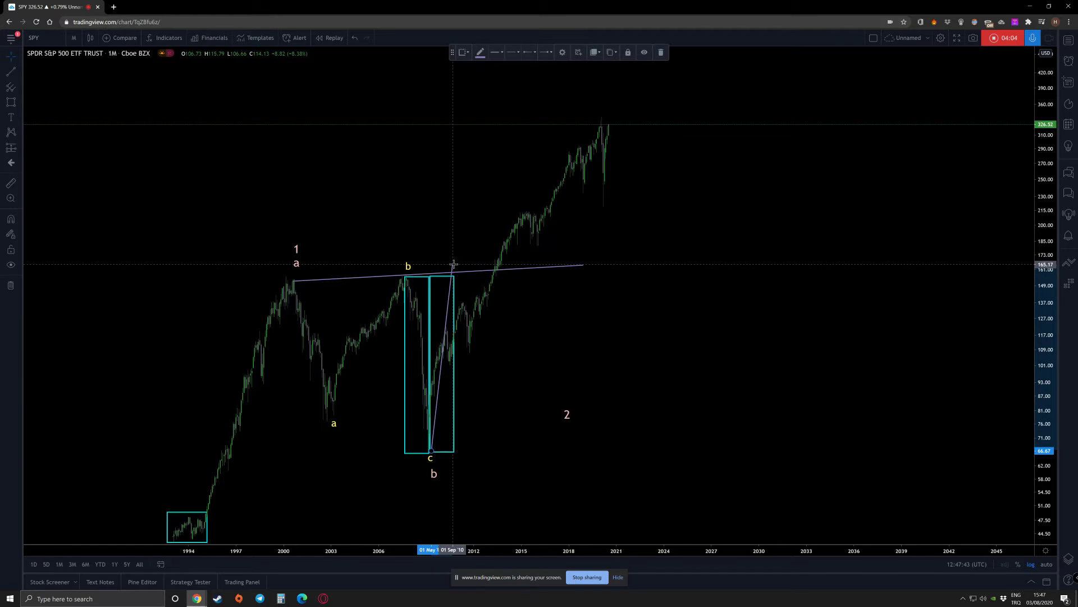
Move the pink "b" beneath the 2012–2013 candles, and delete the two tall rectangles and both trend lines.
mouse_move(435, 477)
left_mouse_down()
mouse_move(530, 453)
mouse_move(457, 477)
mouse_move(435, 469)
left_mouse_up()
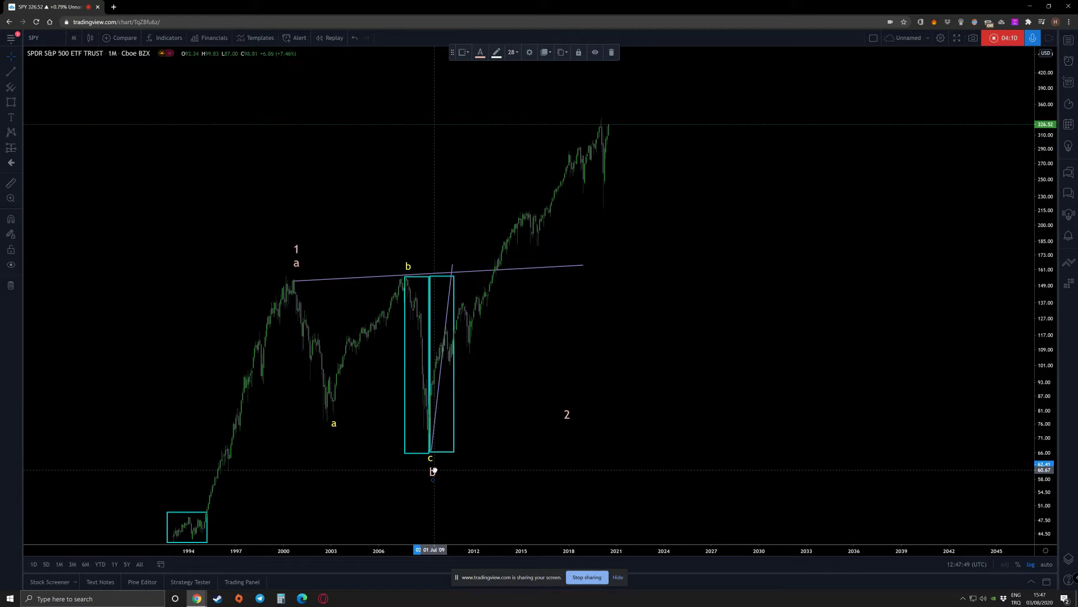
left_click_drag(448, 467, 489, 363)
left_click(452, 278)
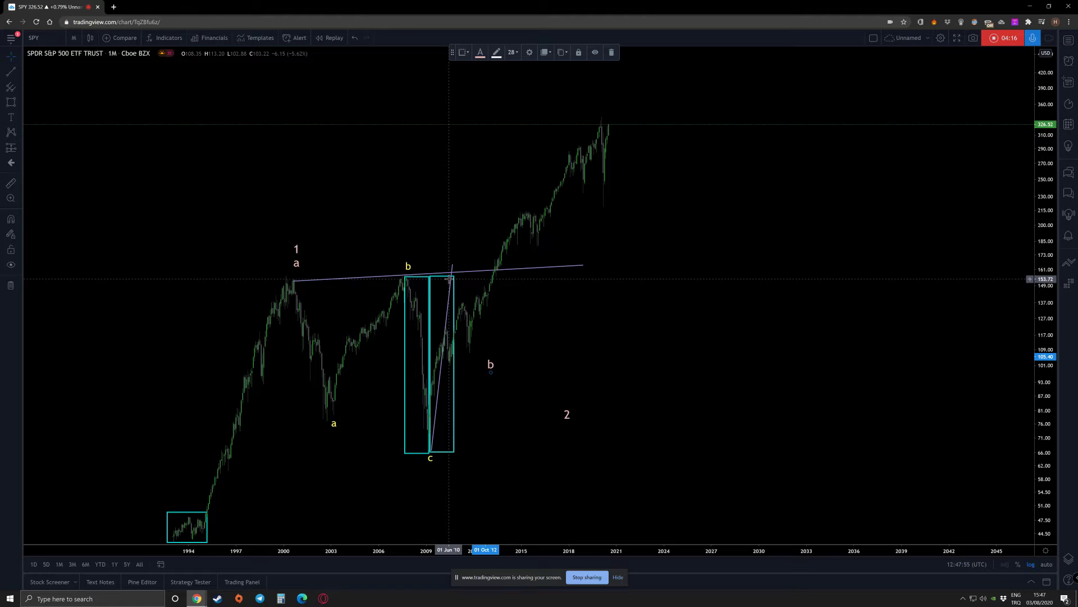
left_click(448, 279)
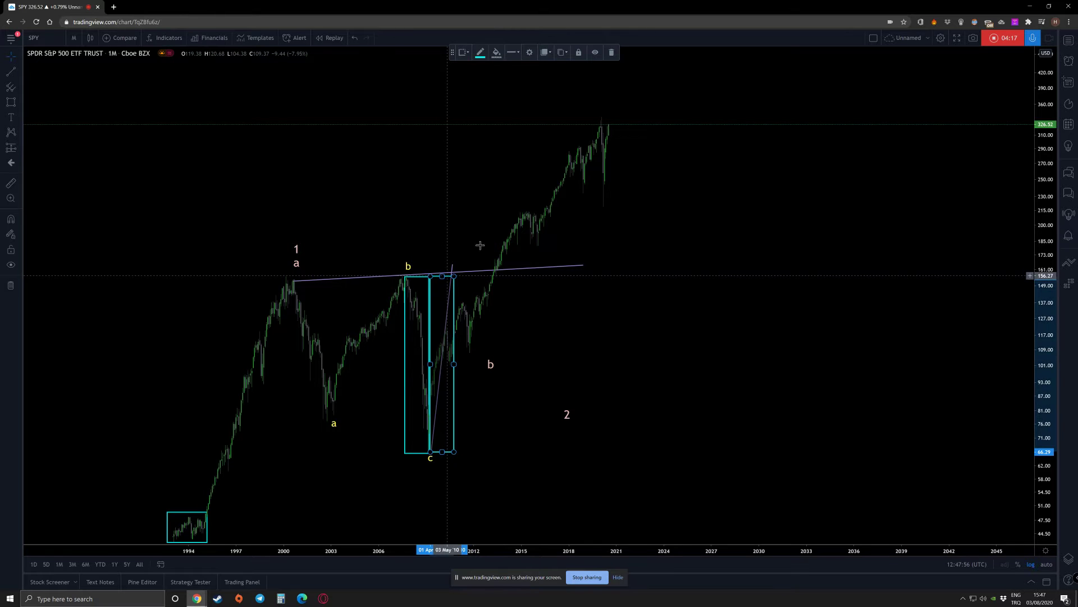
left_click(614, 52)
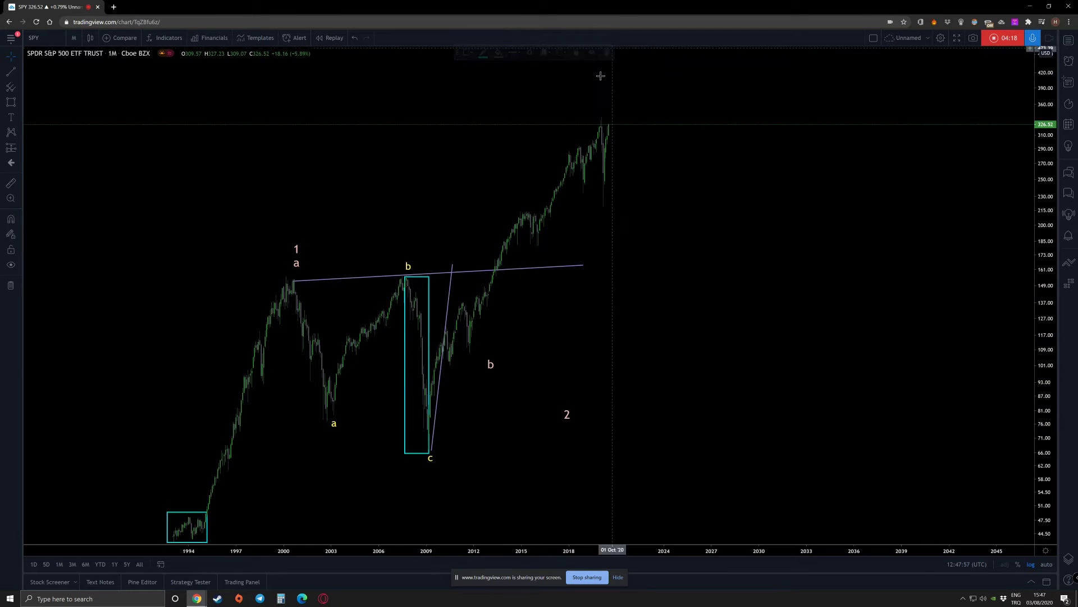
left_click(444, 277)
left_click(662, 52)
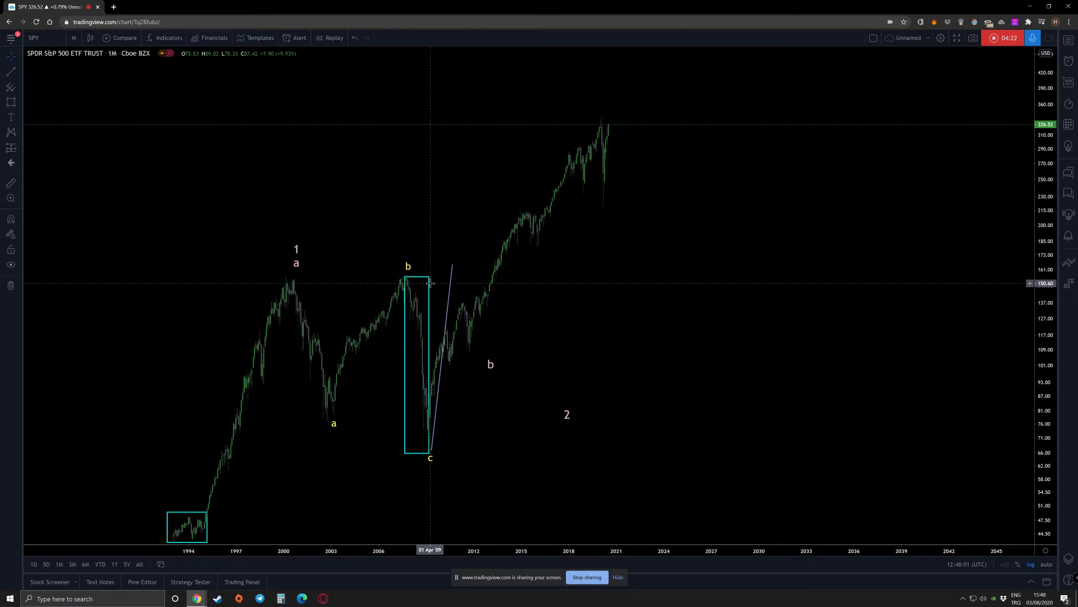
left_click(424, 279)
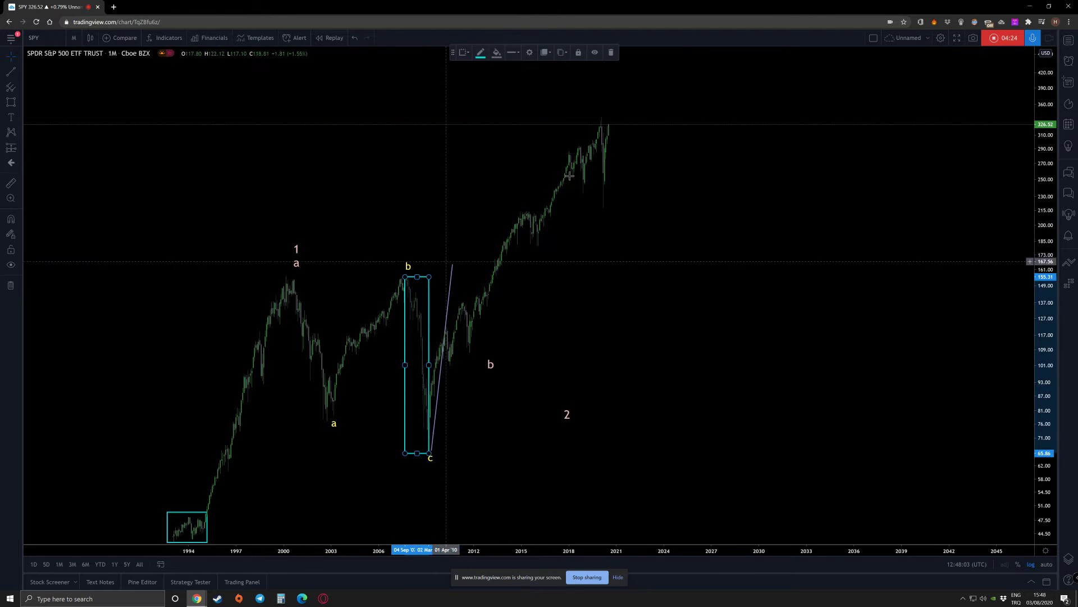
left_click(609, 51)
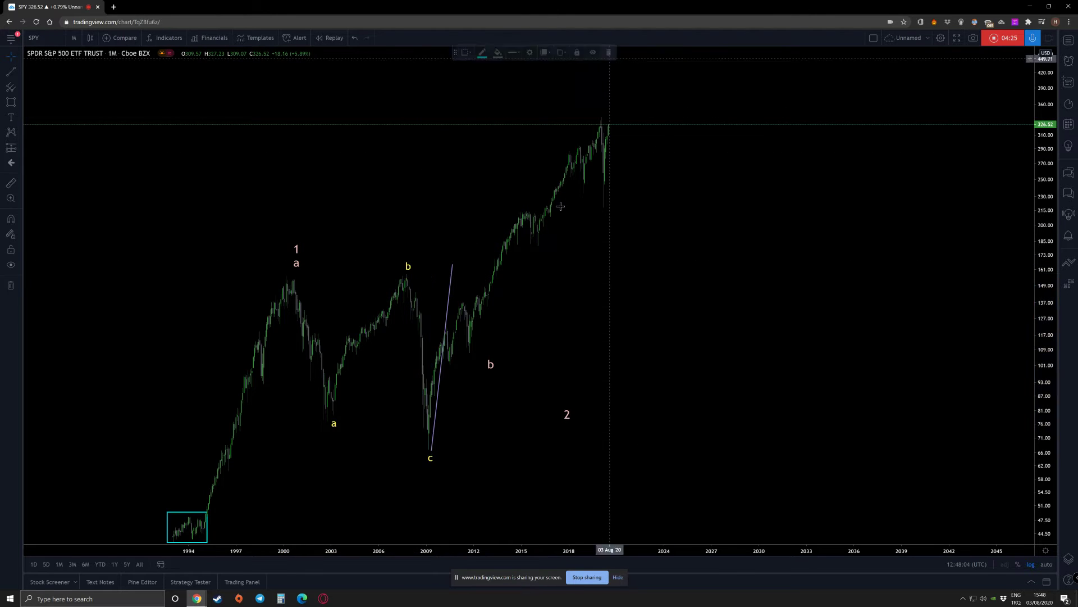
left_click(453, 271)
left_click(665, 53)
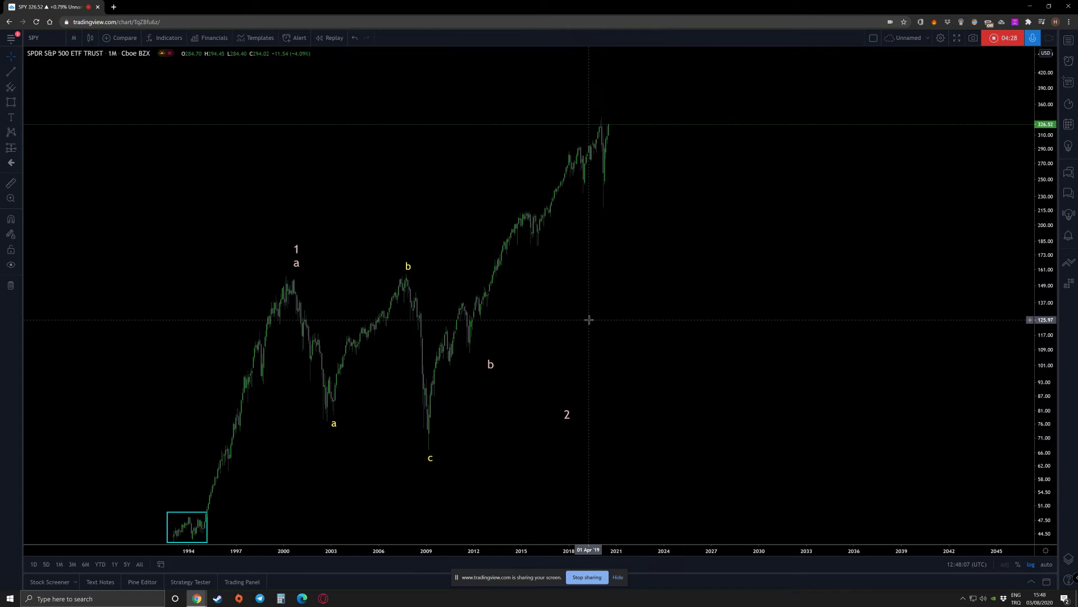
Duplicate the yellow "c" above the 2010 peak with the text "x", and move the pink "b" just above the pink "2".
left_click(430, 459)
left_click_drag(430, 459, 443, 310)
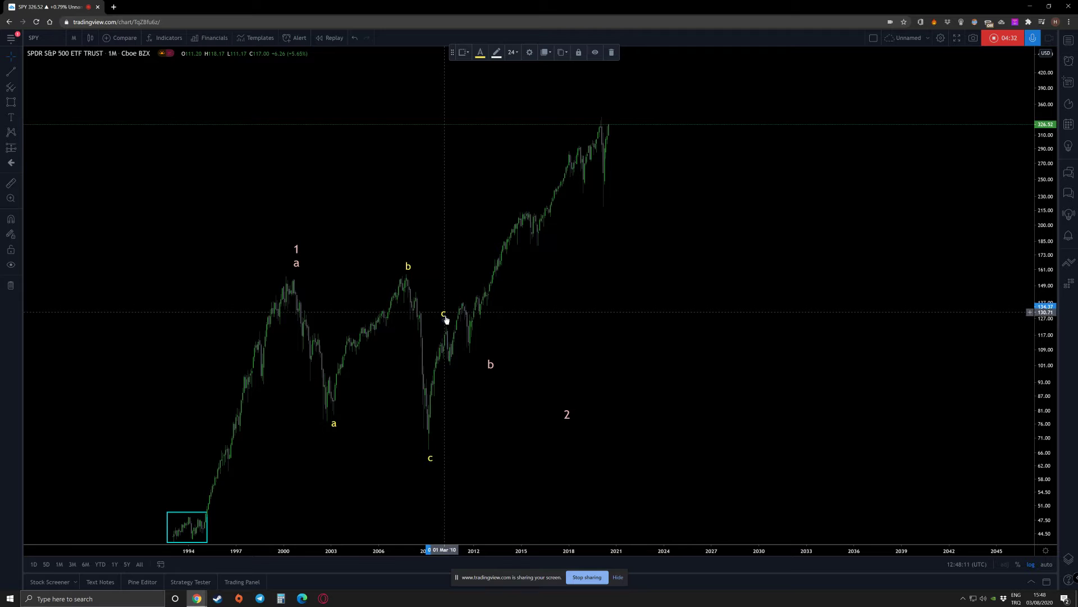
double_click(443, 316)
type("x")
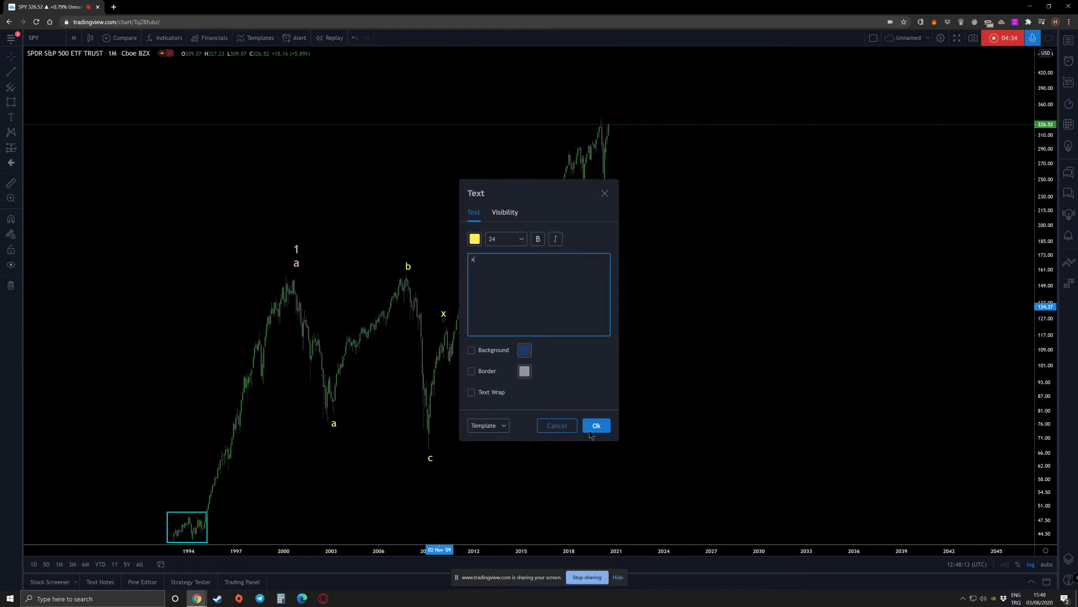
left_click(595, 424)
left_click_drag(490, 364, 560, 361)
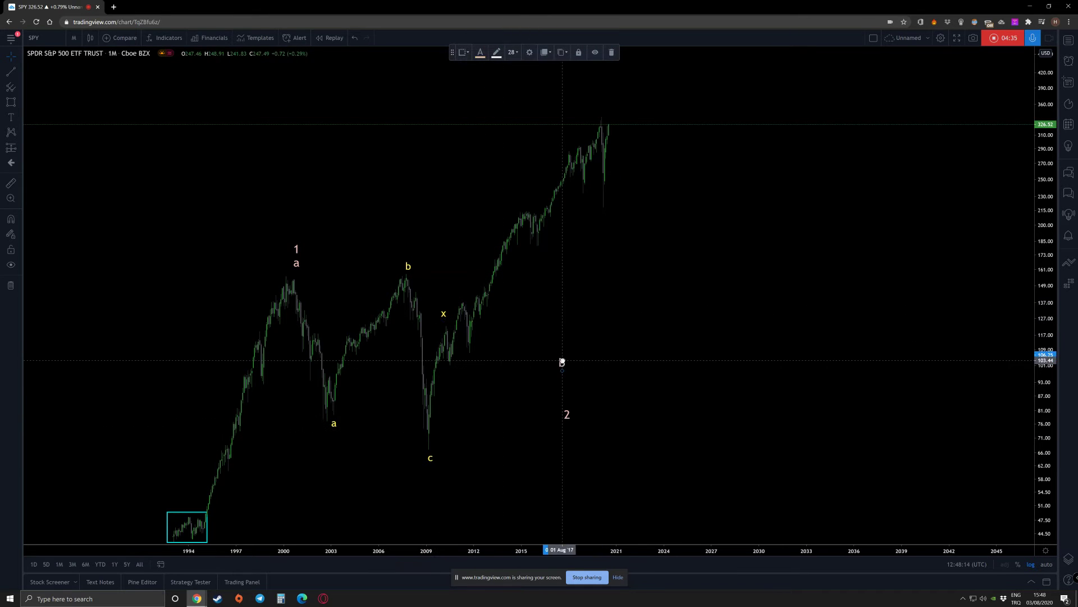
Duplicate the yellow "x" beneath the mid-2010 low and change the copy's text to "a".
left_click(444, 317)
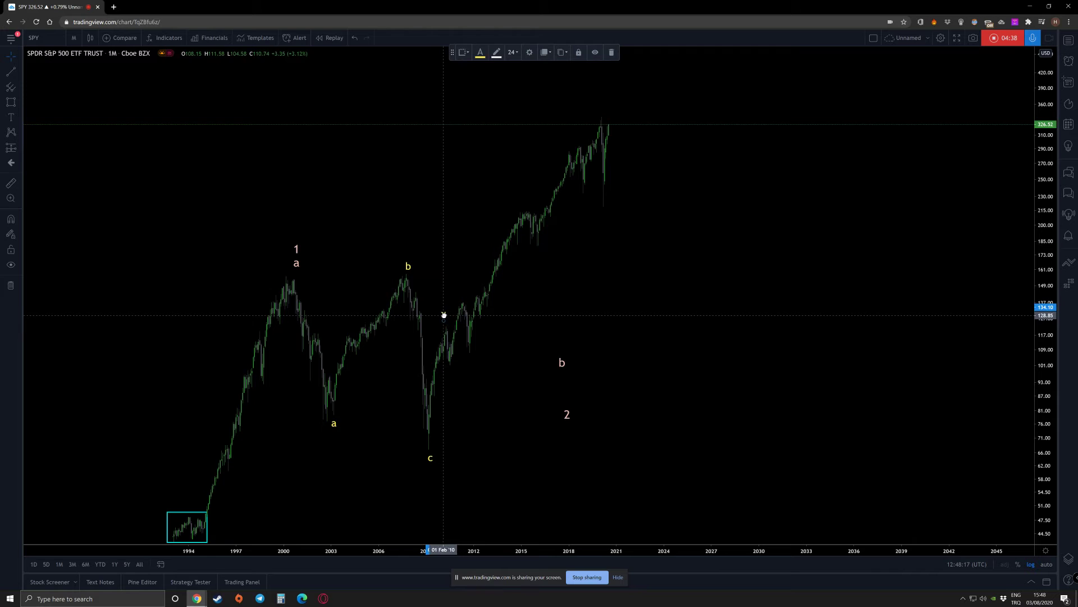
left_click_drag(445, 325, 455, 380, "ctrl")
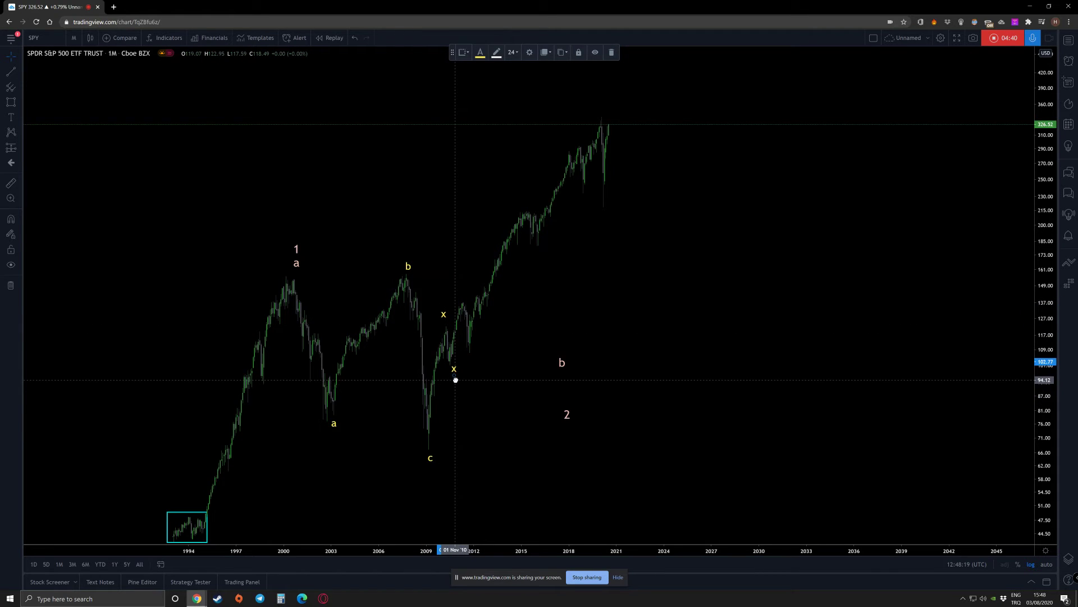
double_click(454, 371)
type("a")
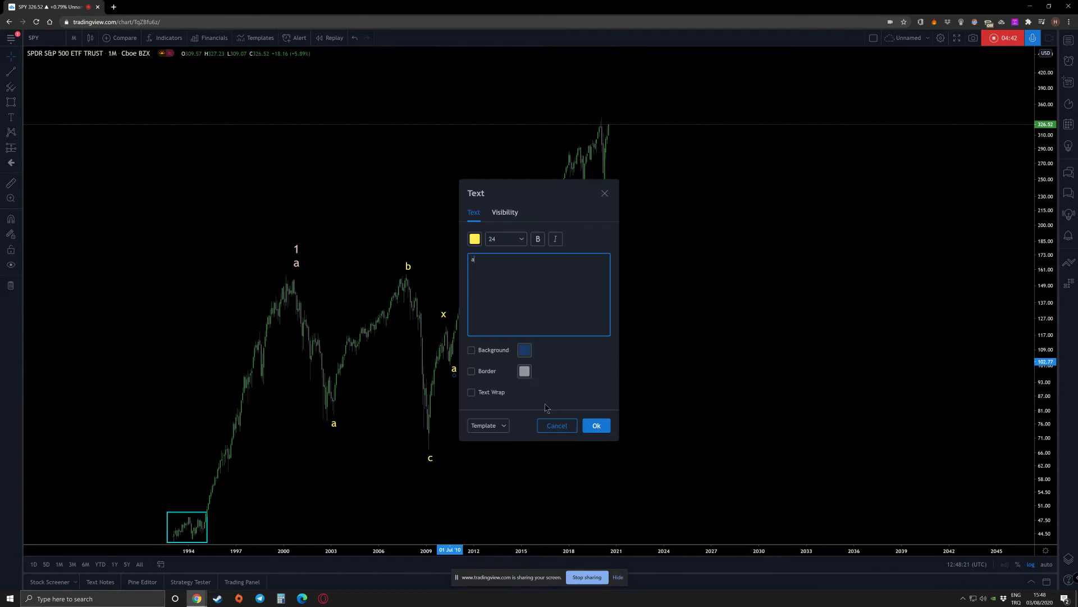
left_click(597, 425)
Duplicate the new yellow "a" above the 2011 peak and change the copy's text to "b".
left_click_drag(455, 372, 462, 287)
double_click(461, 297)
type("b")
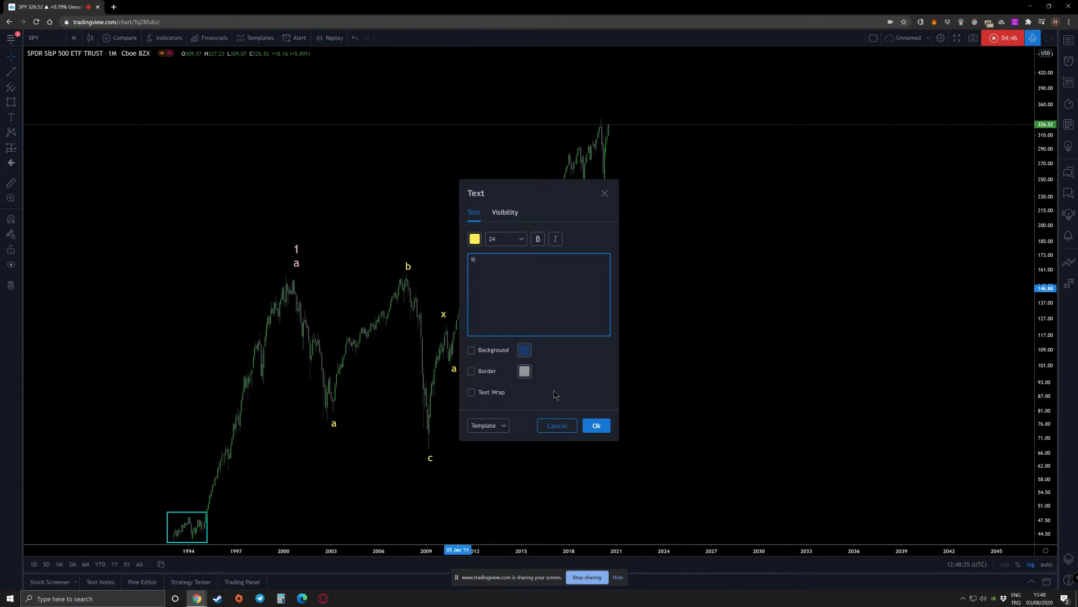
left_click(608, 430)
Duplicate the yellow "b" beneath the 2011 low and change the copy's text to "c".
left_click_drag(463, 298, 477, 375)
double_click(472, 357)
type("c")
left_click(596, 429)
Duplicate the yellow "c" above the 2012 peak and change the copy's text to "d".
left_click_drag(474, 361, 476, 300)
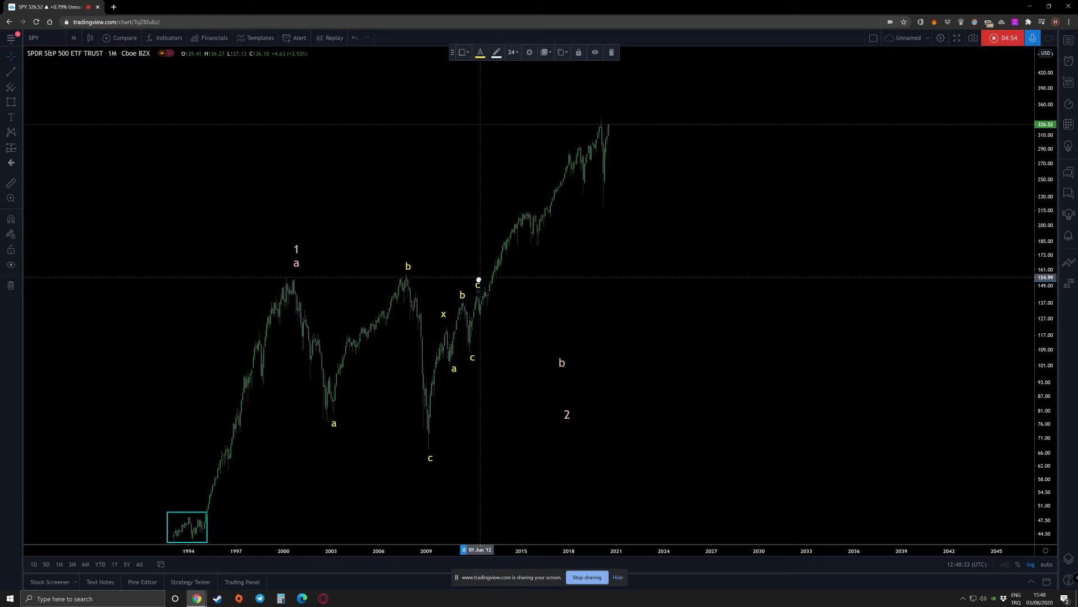
double_click(477, 290)
type("d")
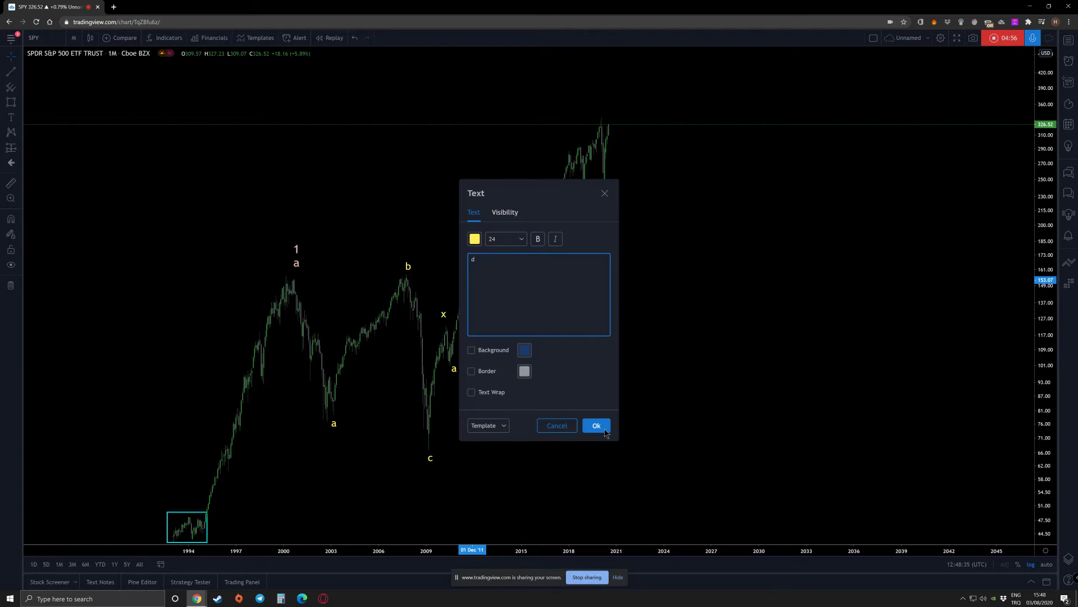
left_click(604, 429)
Duplicate the yellow "d" beneath the late-2012 low with the text "e", and shift the original "d" slightly up toward the next peak.
left_click_drag(477, 289, 489, 310)
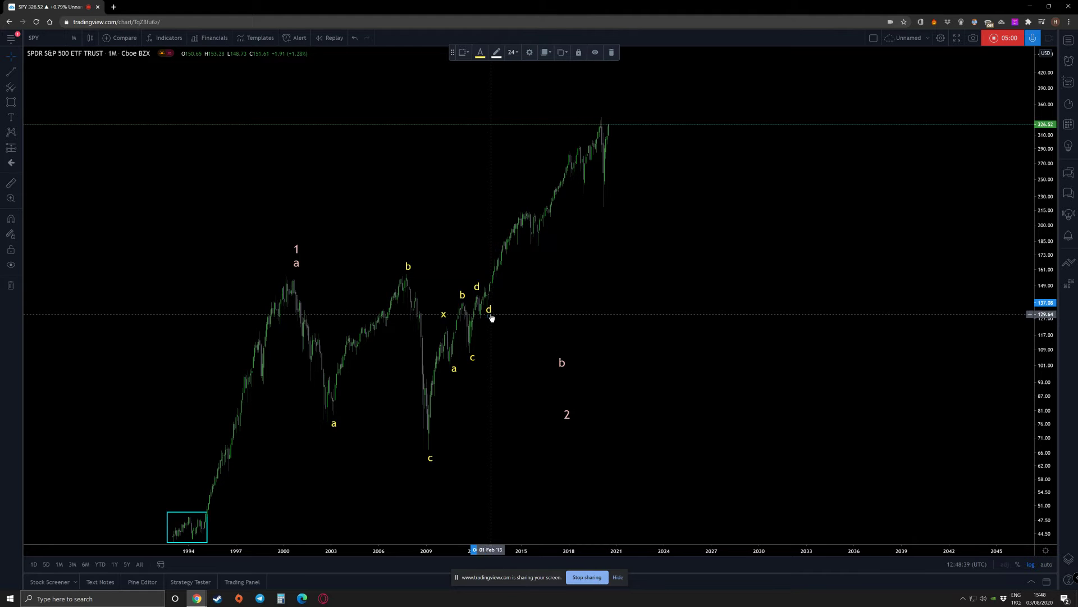
double_click(490, 313)
left_click(597, 426)
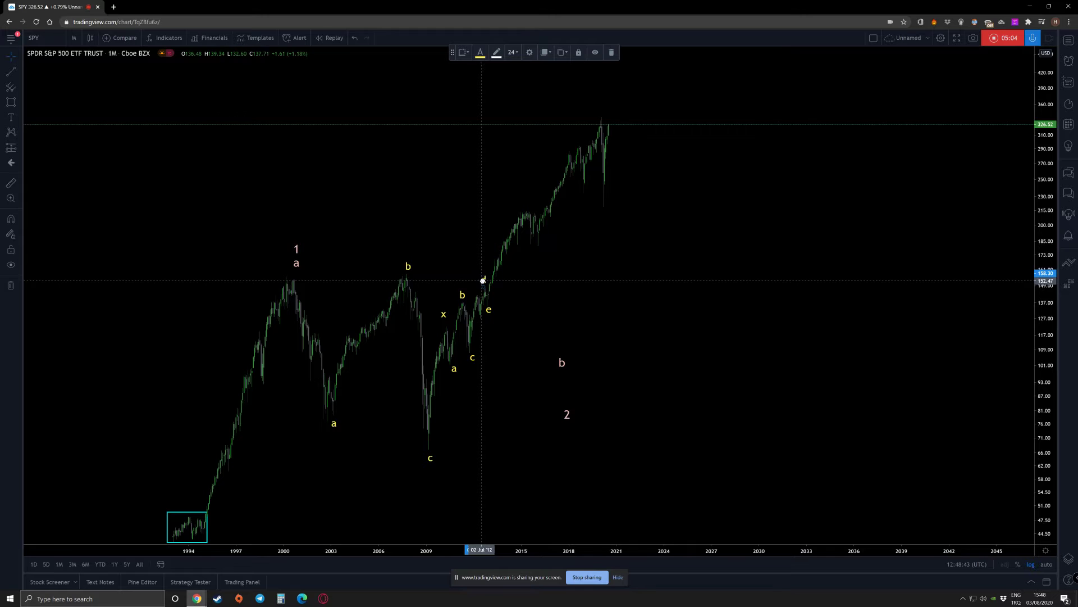
left_click(565, 315)
Draw an upper trend line from the yellow "b" peak of May 2011 past "d" to August 2013.
scroll(566, 314, "up", 3)
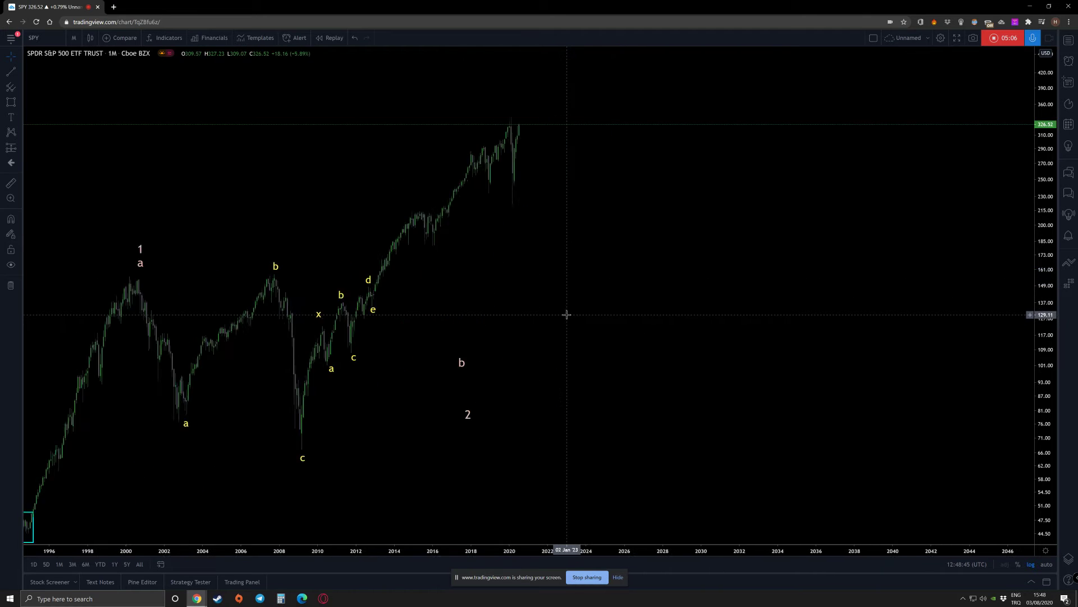
left_click(12, 73)
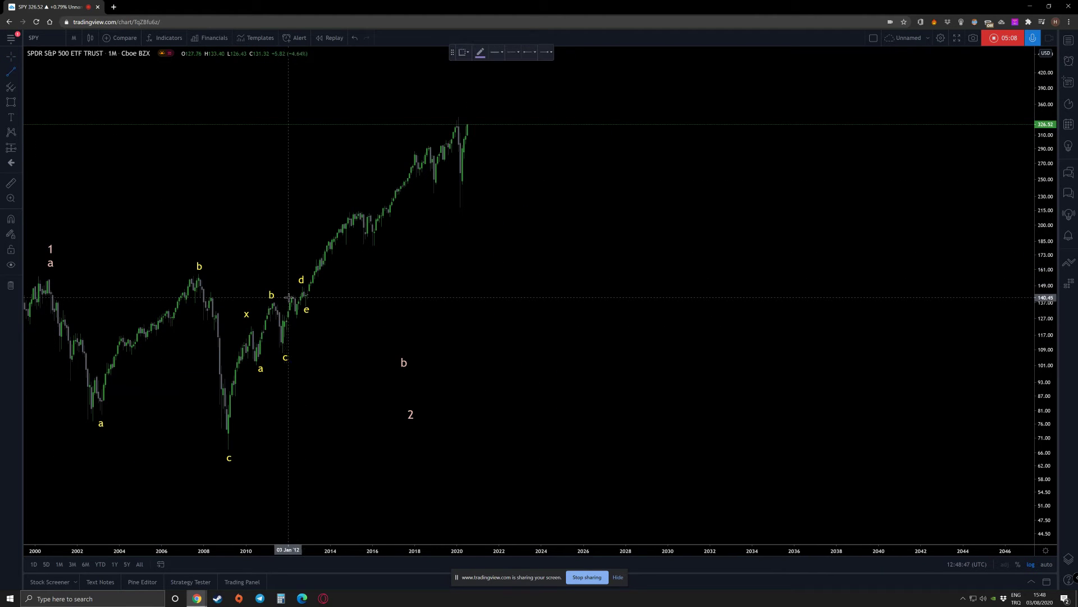
left_click(274, 301)
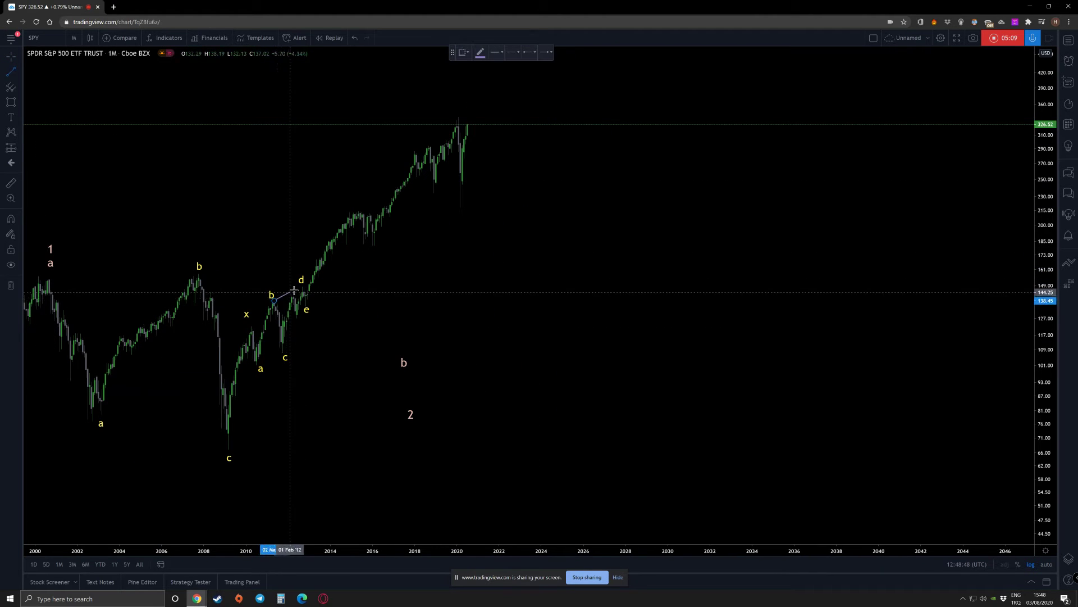
left_click(322, 278)
Draw a lower trend line from the yellow "a" low of 2010 to August 2013, and move its start to the 2011 "c" low.
left_click(11, 71)
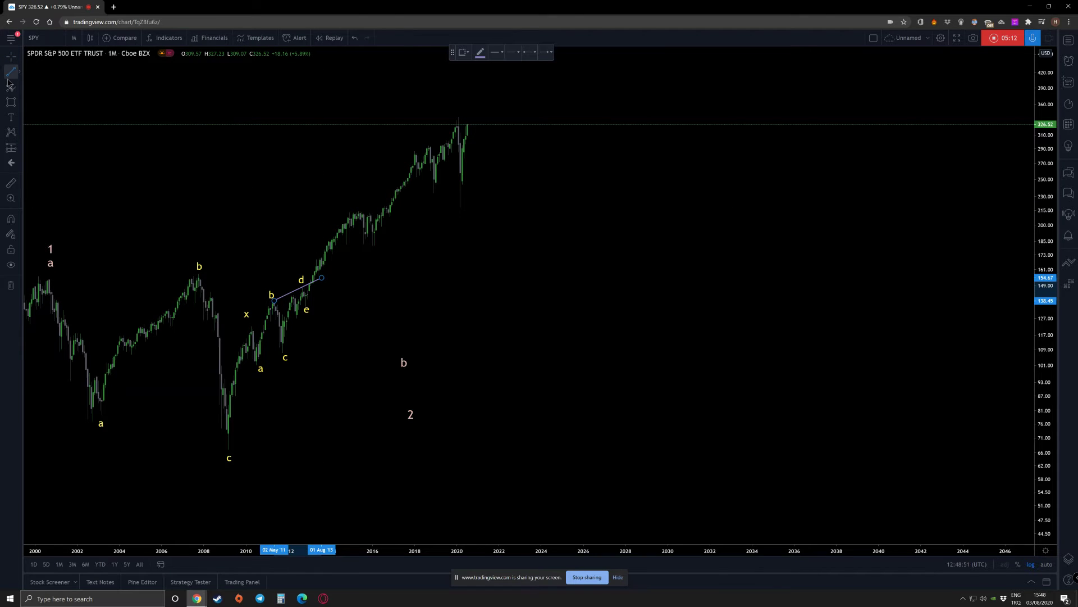
left_click(257, 364)
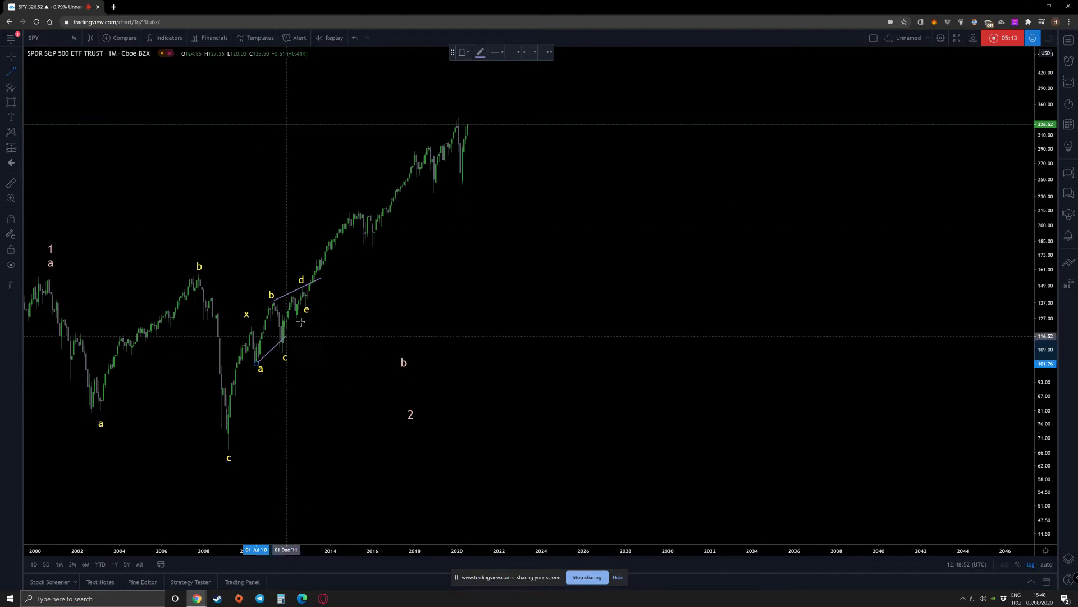
left_click(321, 289)
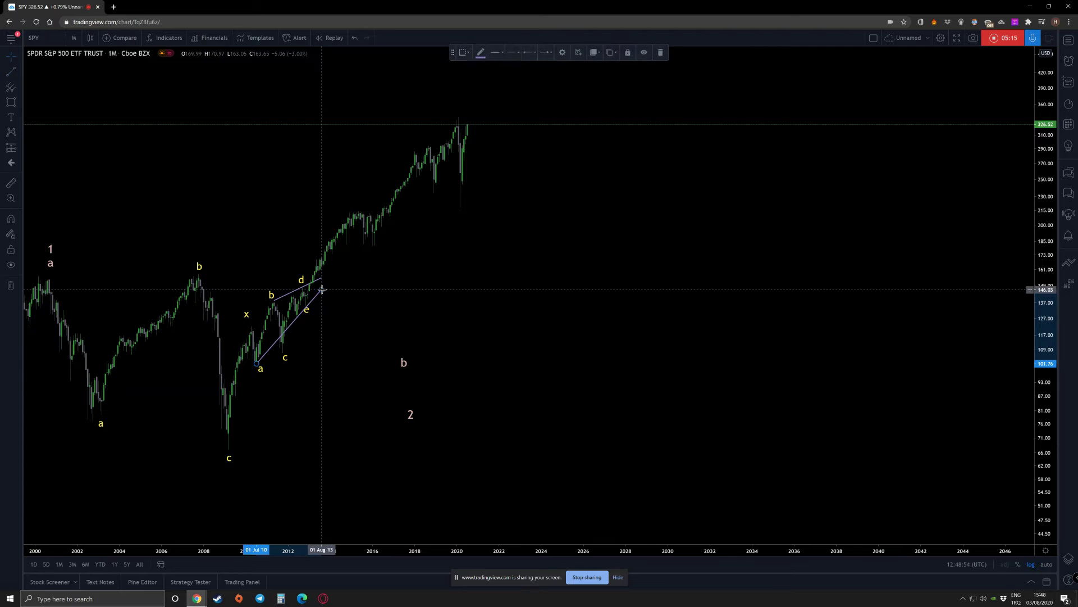
left_click(305, 349)
left_click_drag(258, 361, 285, 353)
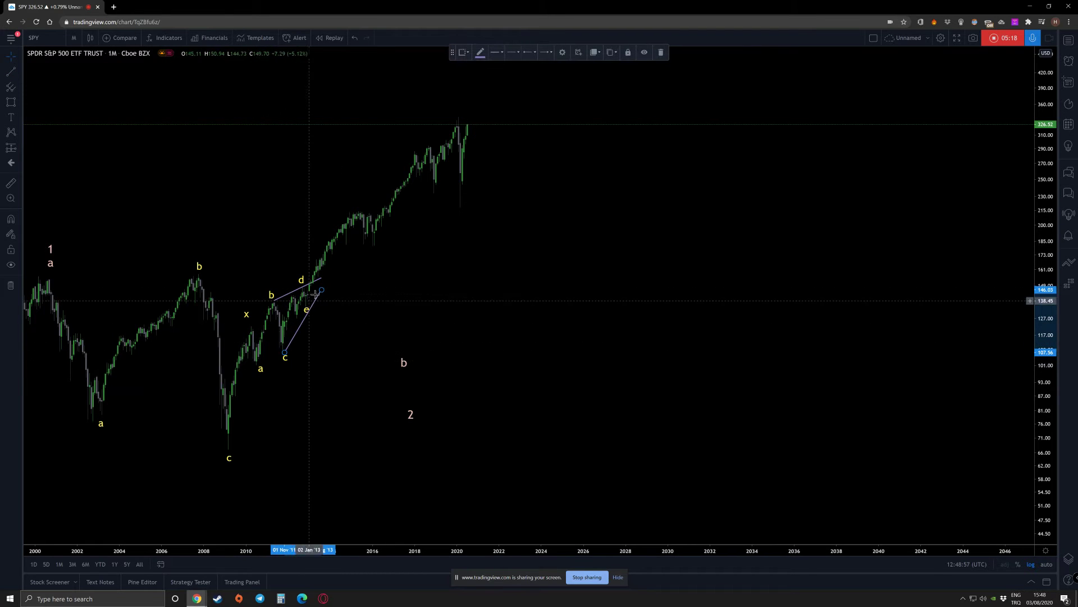
Shorten the lower triangle line to end around June 2013, and move the pink "b" and "2" labels beneath the yellow "e".
left_click_drag(321, 290, 314, 288)
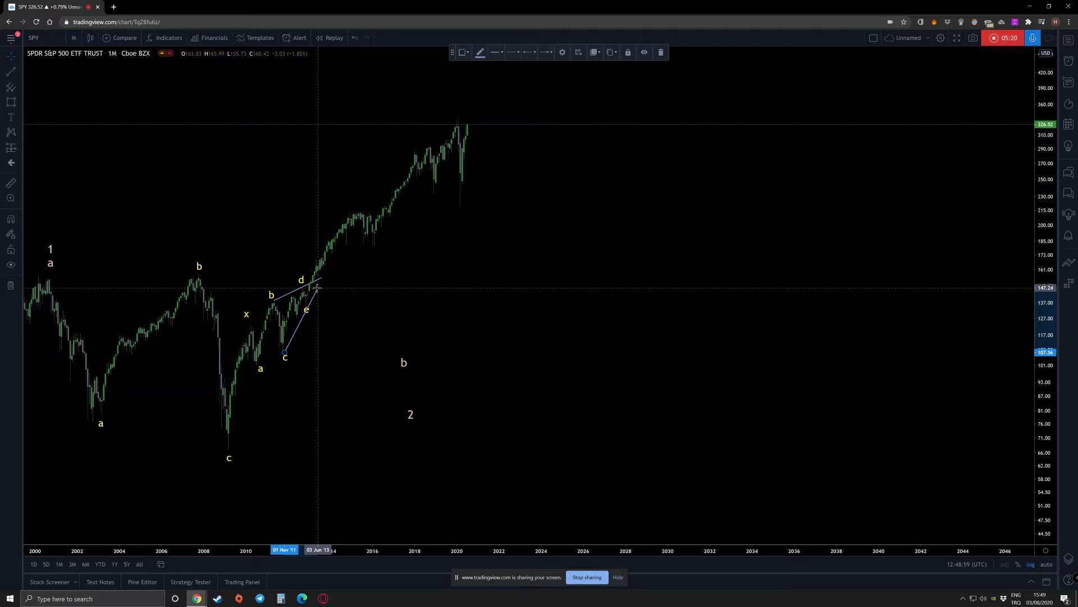
mouse_move(307, 312)
left_mouse_down()
mouse_move(474, 301)
mouse_move(449, 304)
left_mouse_up()
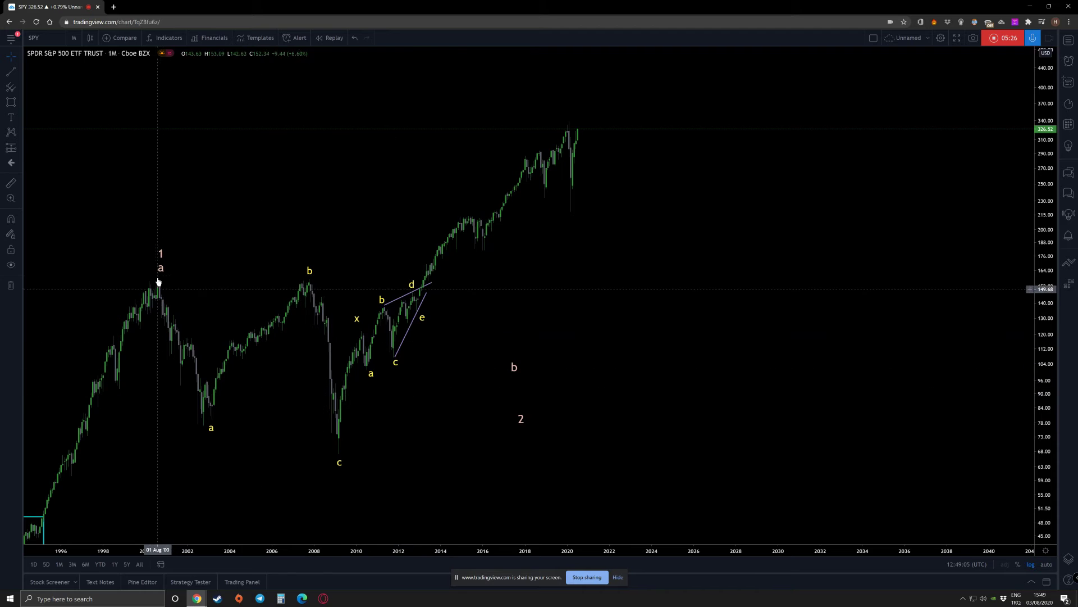
left_click_drag(514, 367, 427, 332)
left_click_drag(524, 420, 427, 350)
Place one horizontal ray from February 1995 at 44.77 and another from the September 2000 peak at 154.04.
left_click_drag(599, 365, 734, 346)
scroll(736, 359, "down", 1)
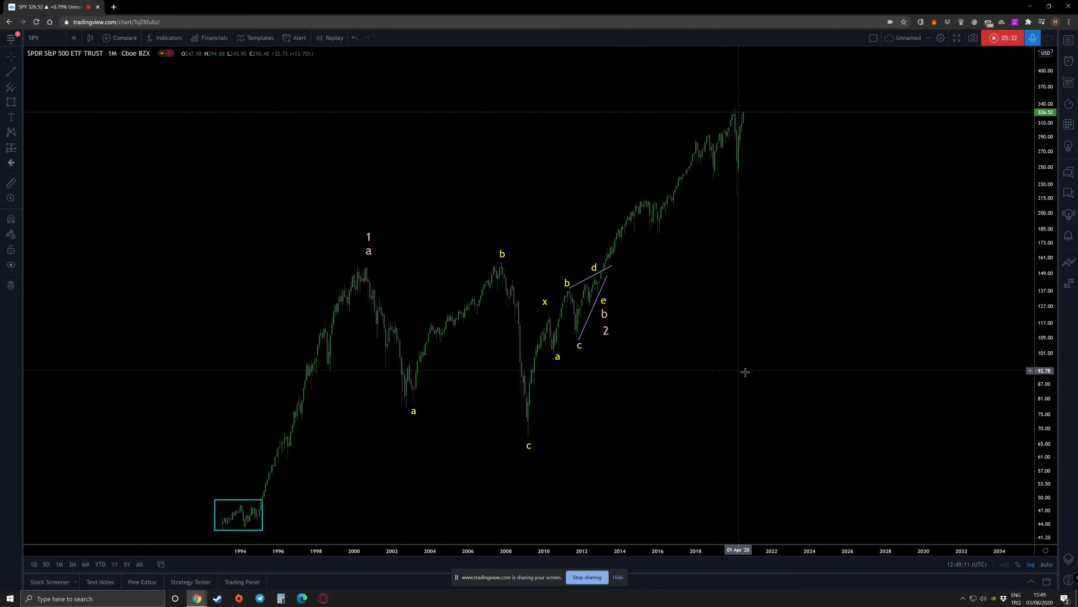
left_click_drag(648, 356, 610, 343)
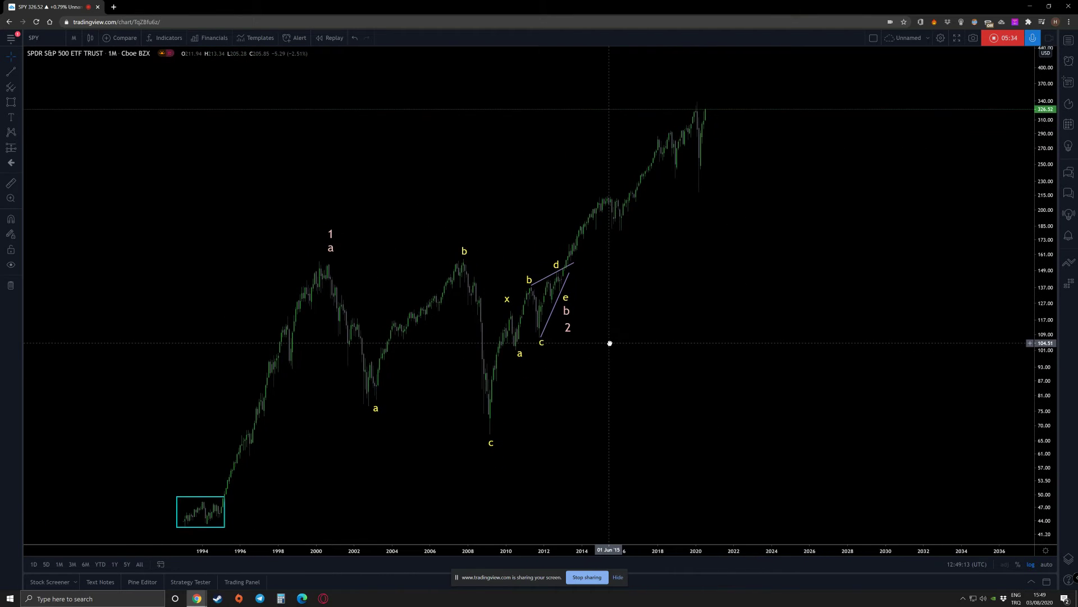
left_click(19, 73)
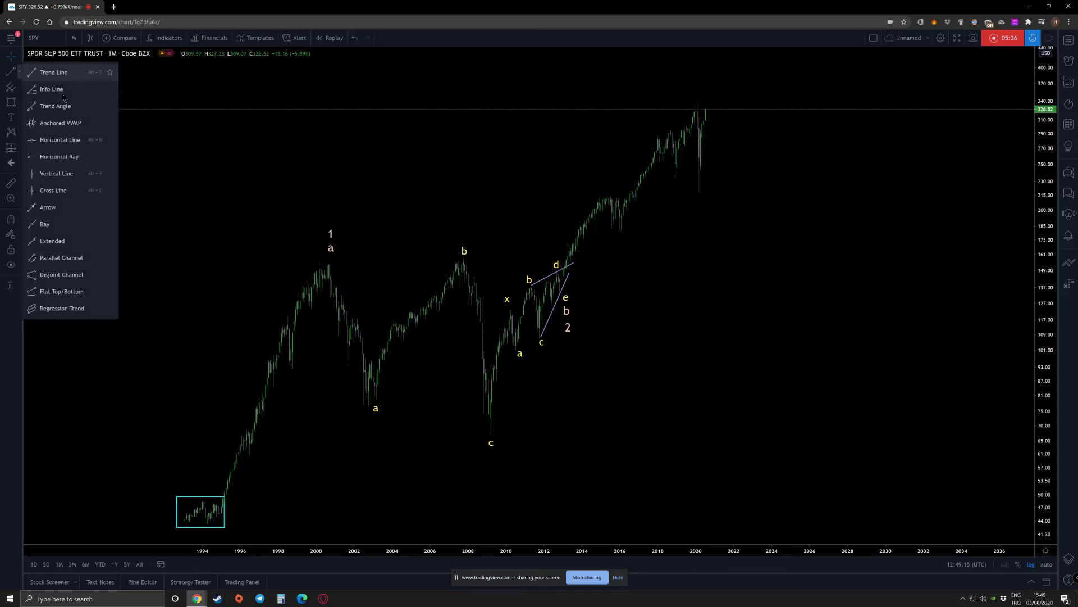
left_click(75, 160)
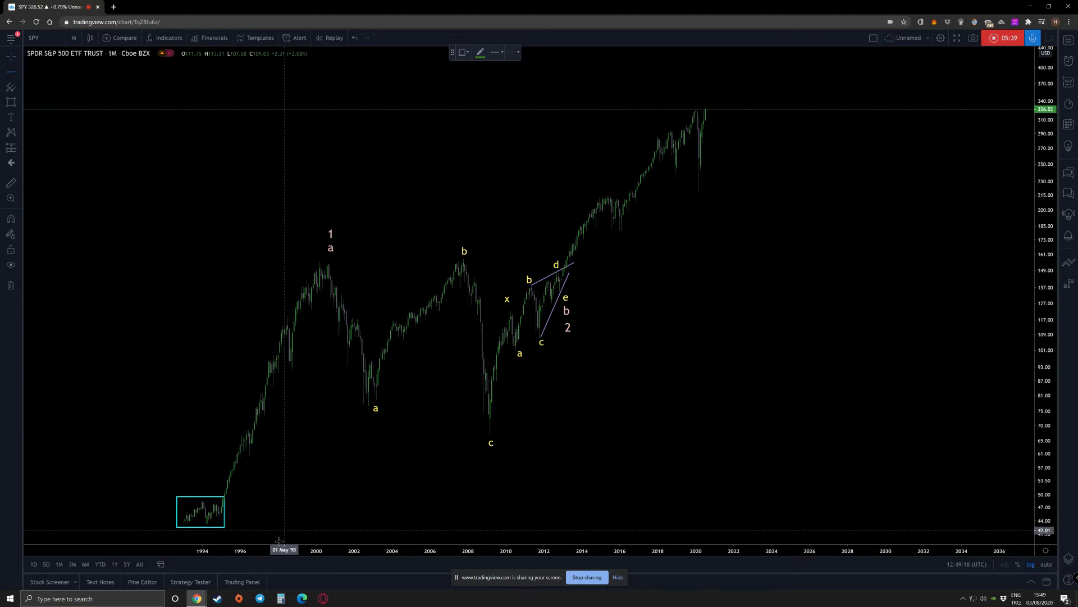
left_click(223, 517)
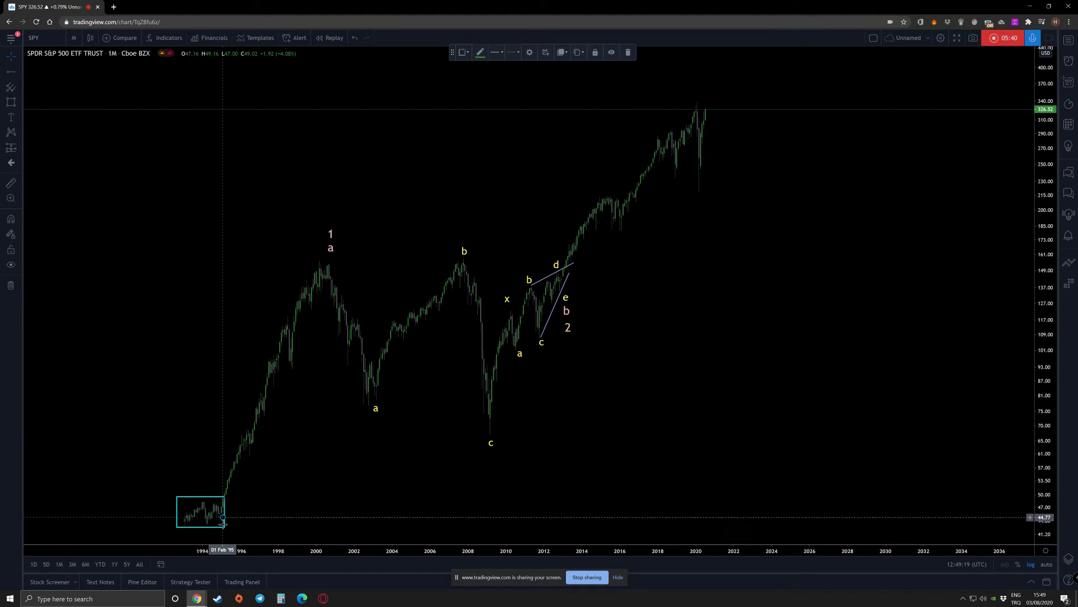
left_click(12, 74)
left_click(329, 263)
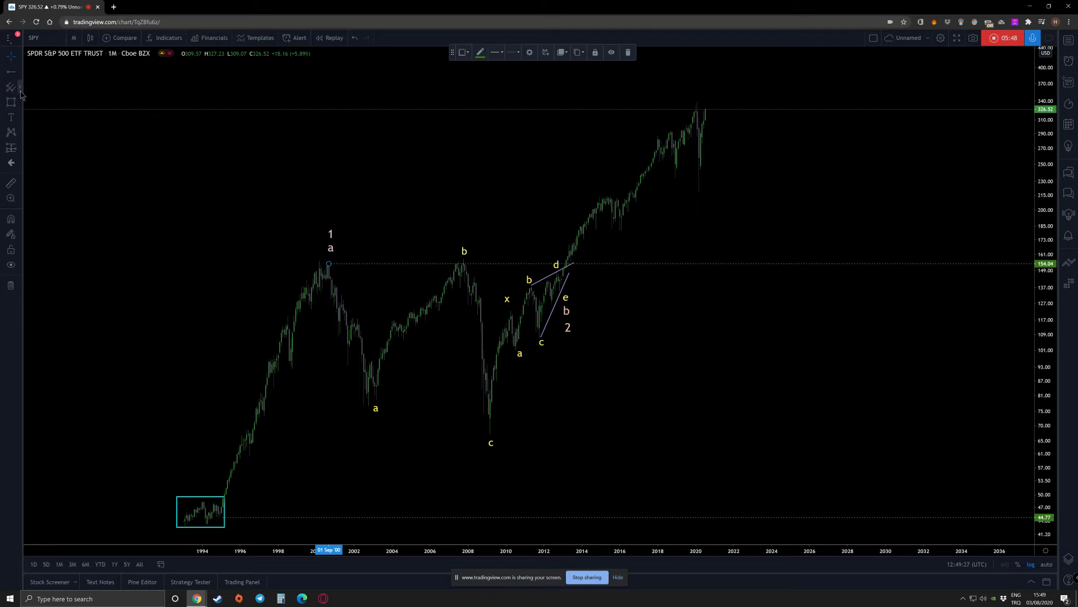
Draw a Fibonacci retracement near January 2021 from the lower ray at 44.77 up to the upper ray at 154.04.
left_click(21, 92)
left_click(77, 240)
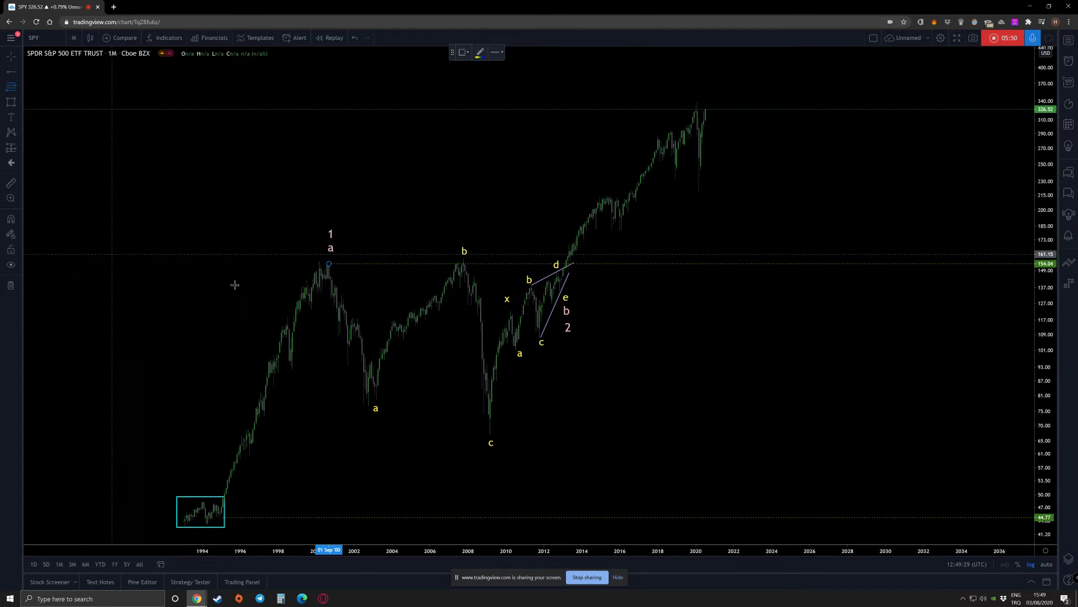
left_click(717, 517)
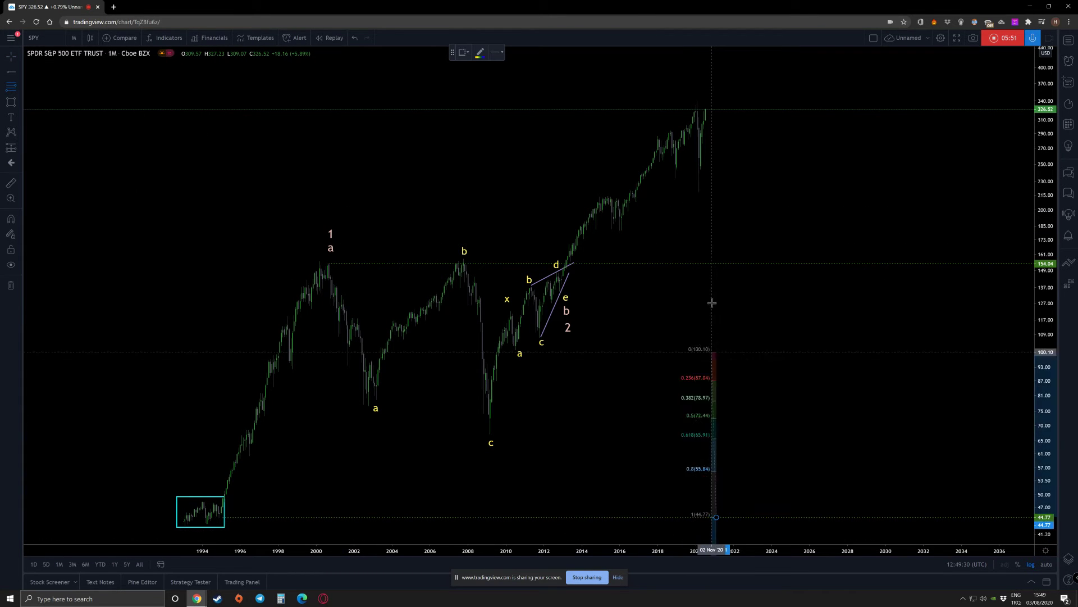
left_click(715, 263)
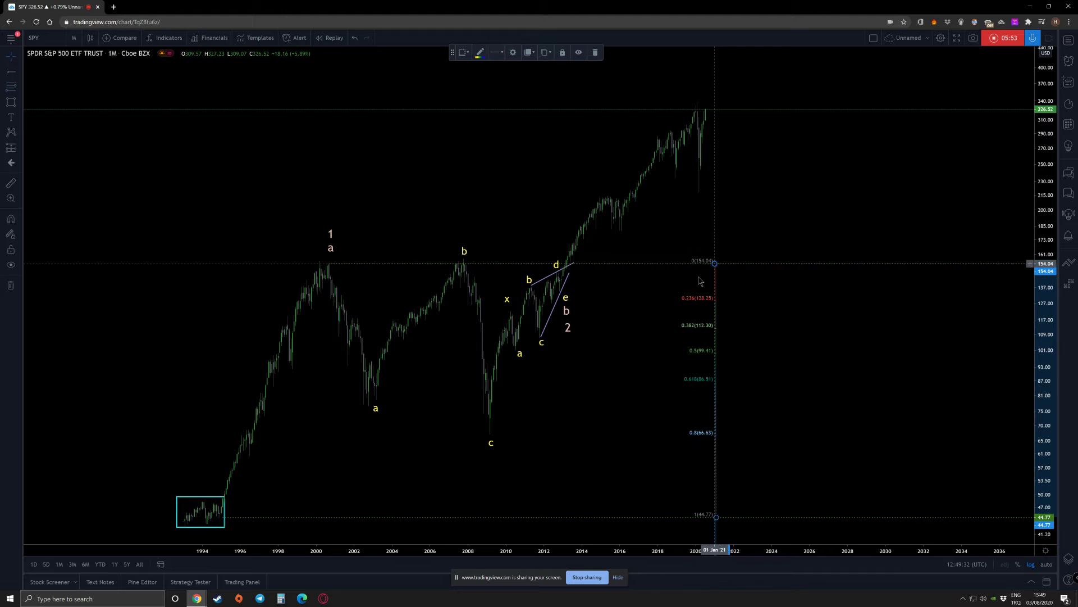
Move the pink "b" beneath the yellow "c" at the 2009 low, and set the "2" and "1" labels aside above the 2000 peak.
left_click_drag(562, 319, 486, 467)
left_click(546, 428)
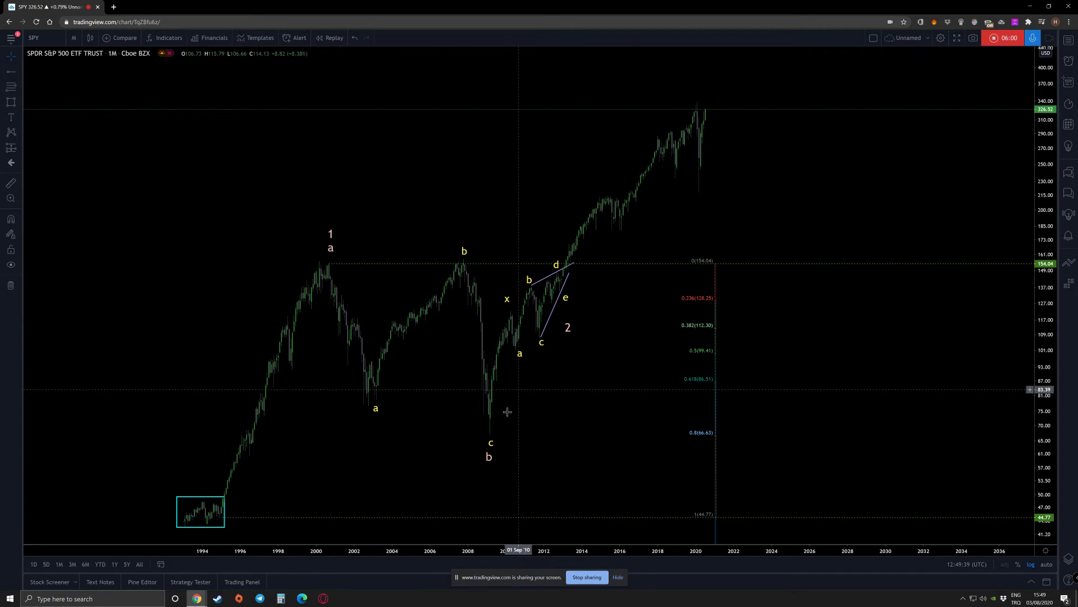
mouse_move(568, 331)
left_mouse_down()
mouse_move(513, 283)
mouse_move(371, 198)
left_mouse_up()
left_click_drag(331, 236, 346, 196)
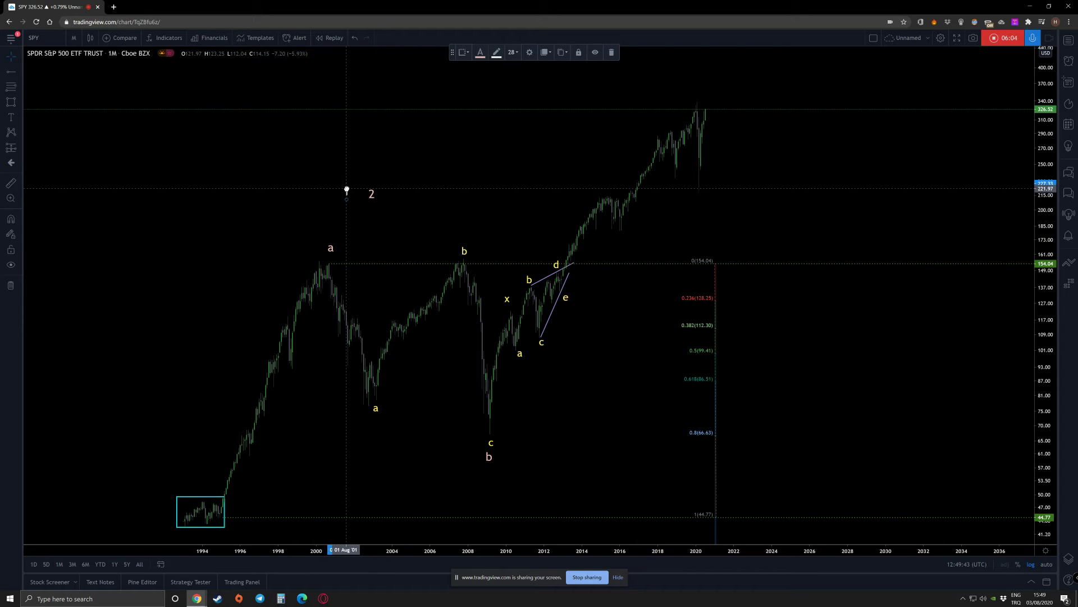
left_click(315, 270)
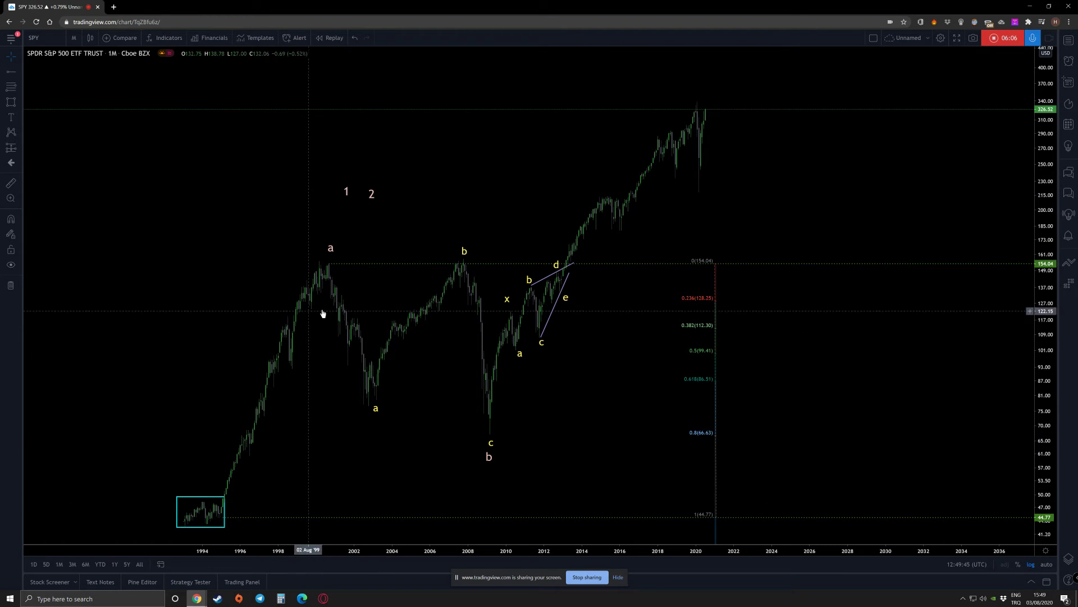
left_click_drag(486, 460, 492, 458)
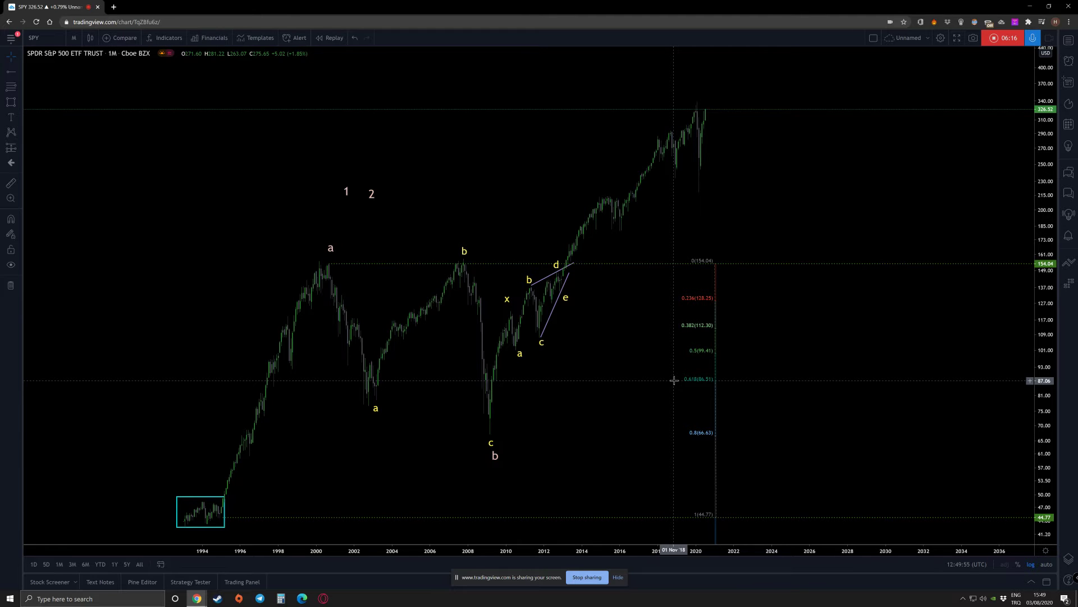
Return the pink "b" to its place beneath the yellow "e" at the end of the triangle.
mouse_move(495, 456)
left_mouse_down()
mouse_move(546, 431)
mouse_move(571, 308)
left_mouse_up()
left_click(596, 317)
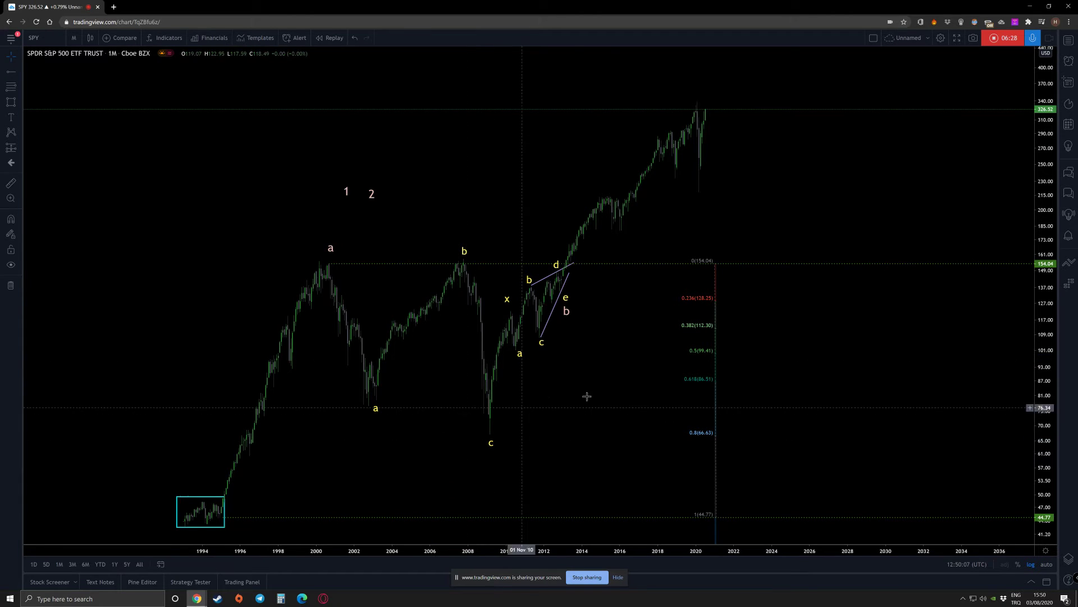
left_click_drag(587, 393, 561, 409)
Duplicate the pink "b" above the 2017 price bars and change the copy's text to "c".
left_click(542, 326)
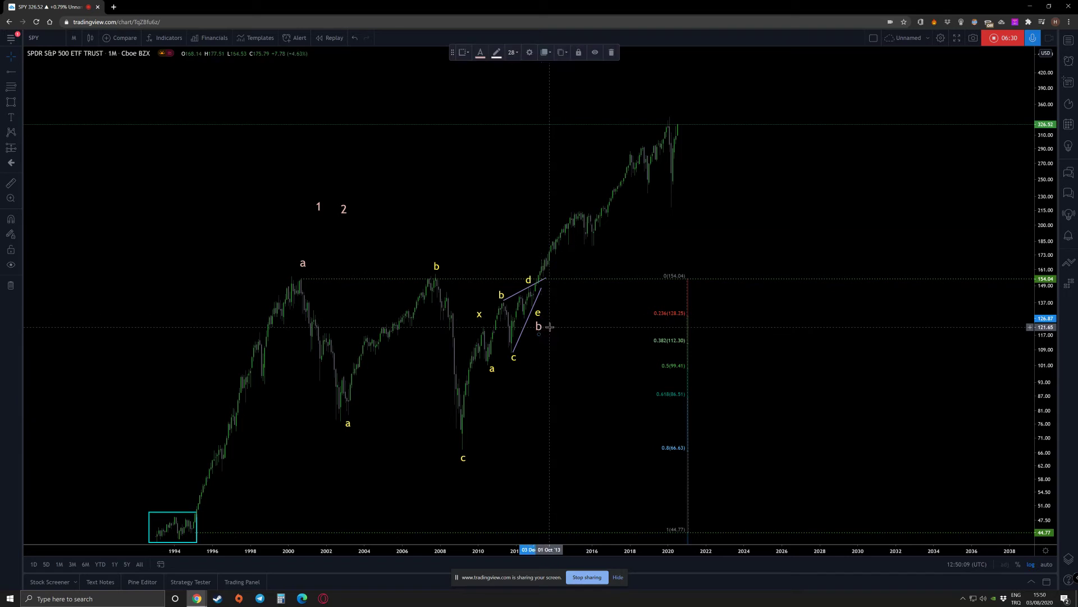
left_click_drag(542, 329, 621, 105)
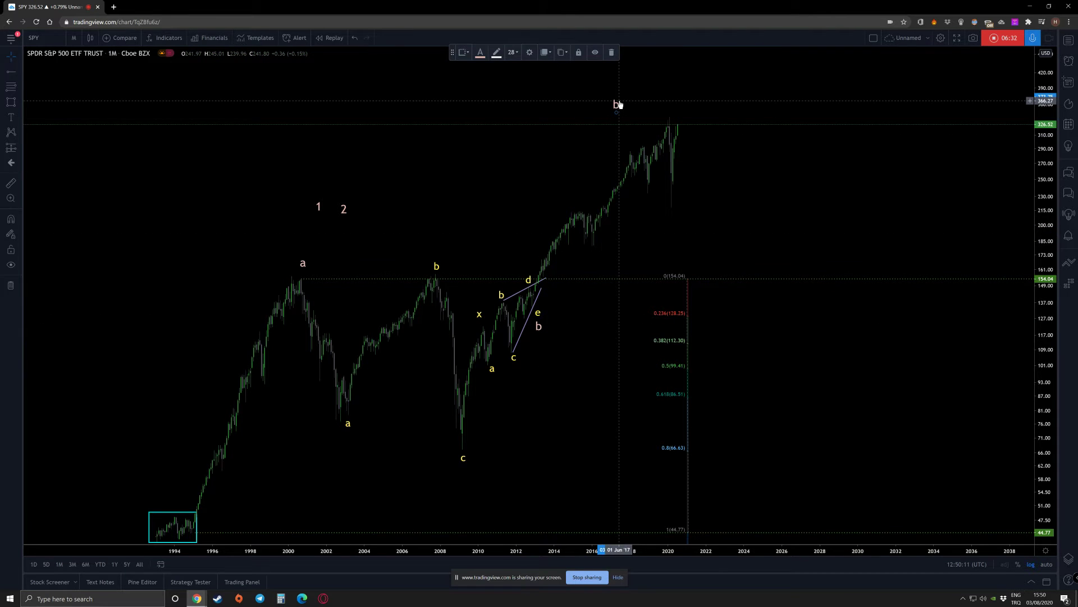
double_click(618, 104)
type("c")
left_click(601, 426)
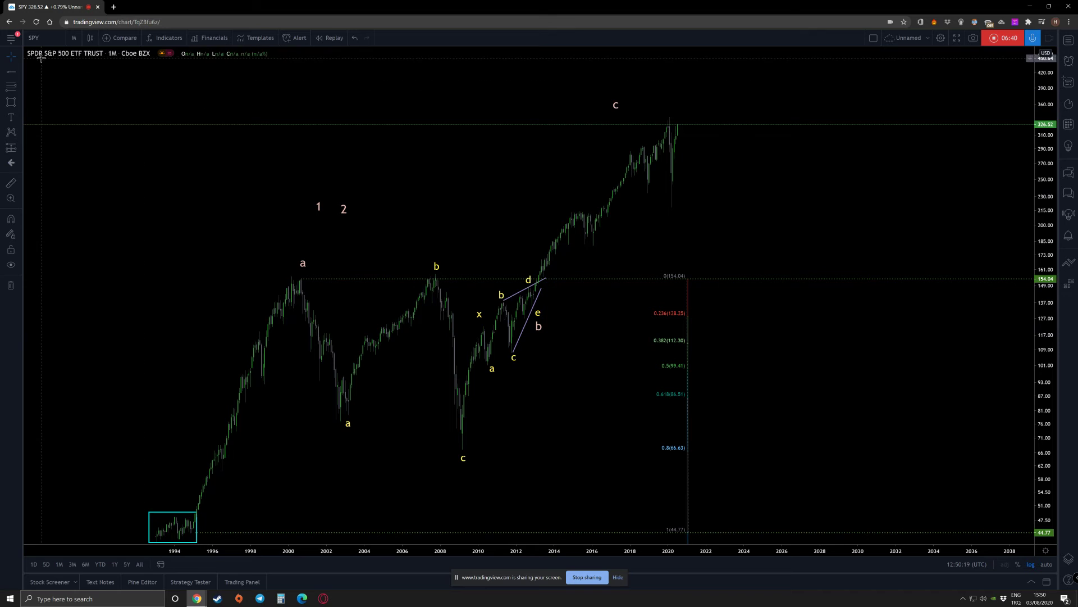
Draw a rectangle around the first rally from March 1995 to August 2000, between about 45.51 and 153.09.
left_click(194, 514)
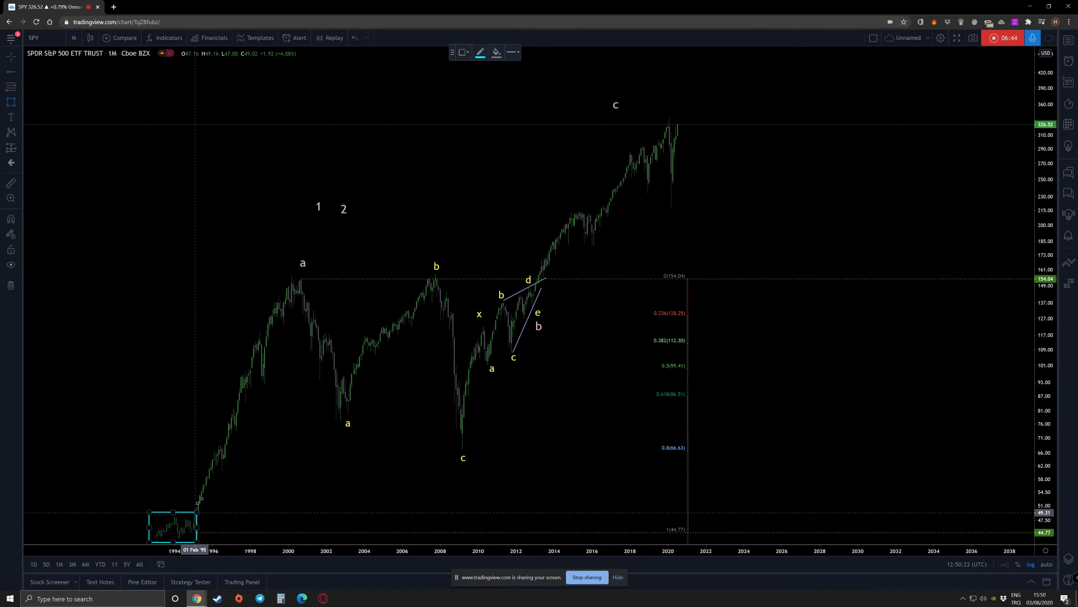
mouse_move(299, 279)
left_mouse_down()
mouse_move(296, 349)
mouse_move(197, 512)
mouse_move(200, 532)
left_mouse_up()
left_click(197, 529)
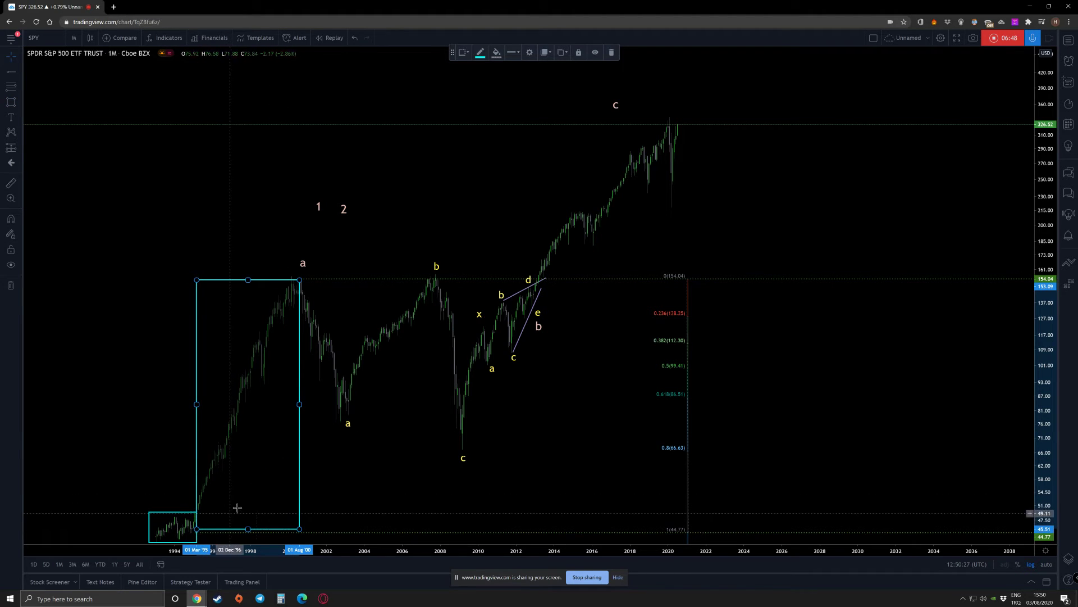
left_click(340, 480)
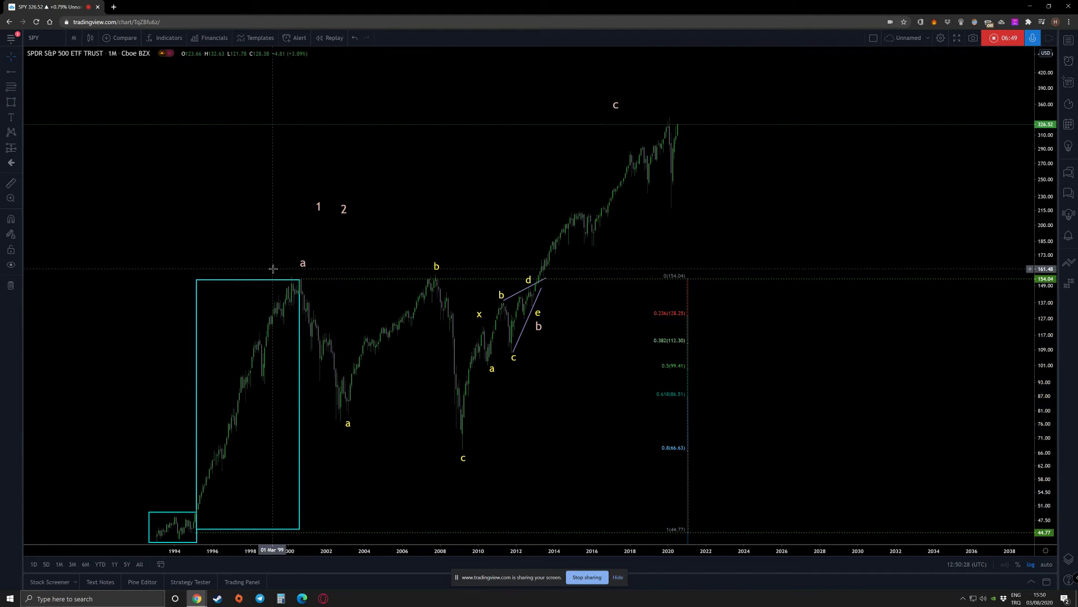
Duplicate the tall rectangle onto the later rally and resize it to span December 2012 to mid-2018, between about 133.44 and 299.53.
left_click(228, 280)
left_click_drag(228, 284, 569, 178)
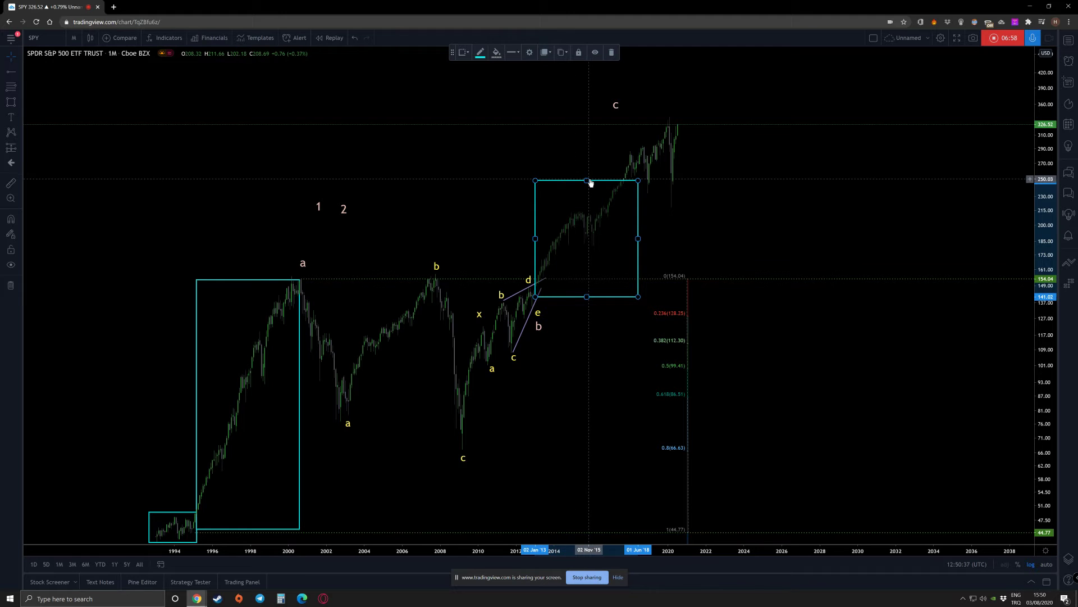
left_click_drag(590, 182, 642, 148)
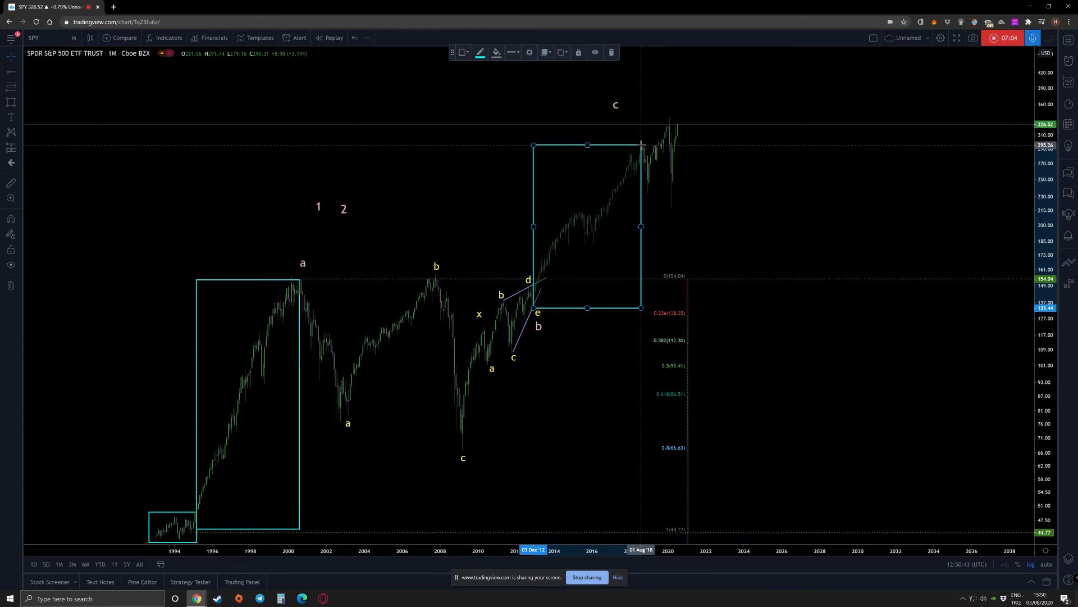
left_click(488, 227)
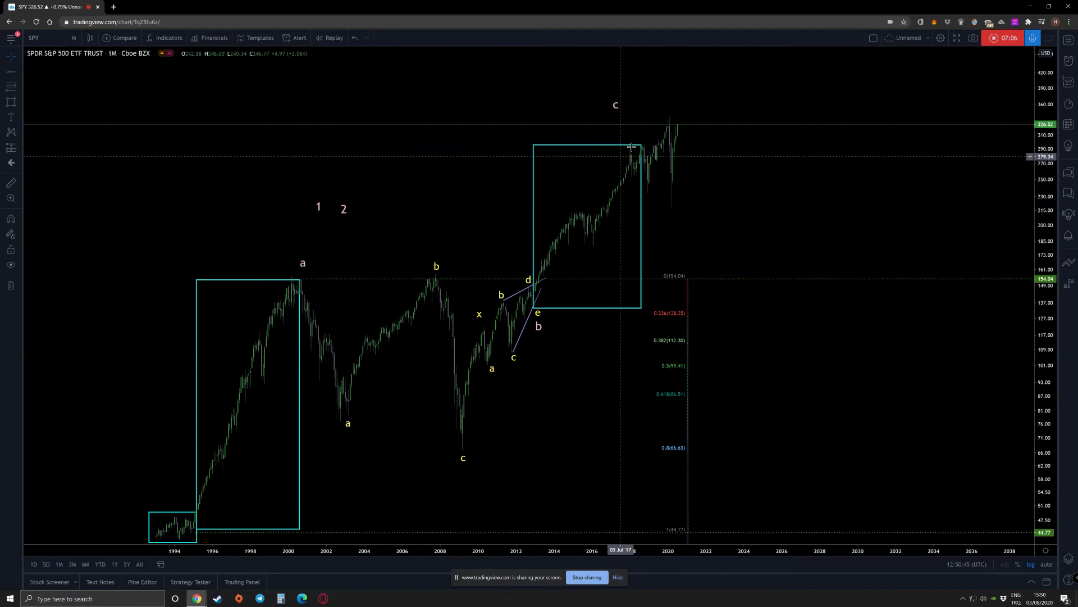
left_click_drag(641, 145, 641, 142)
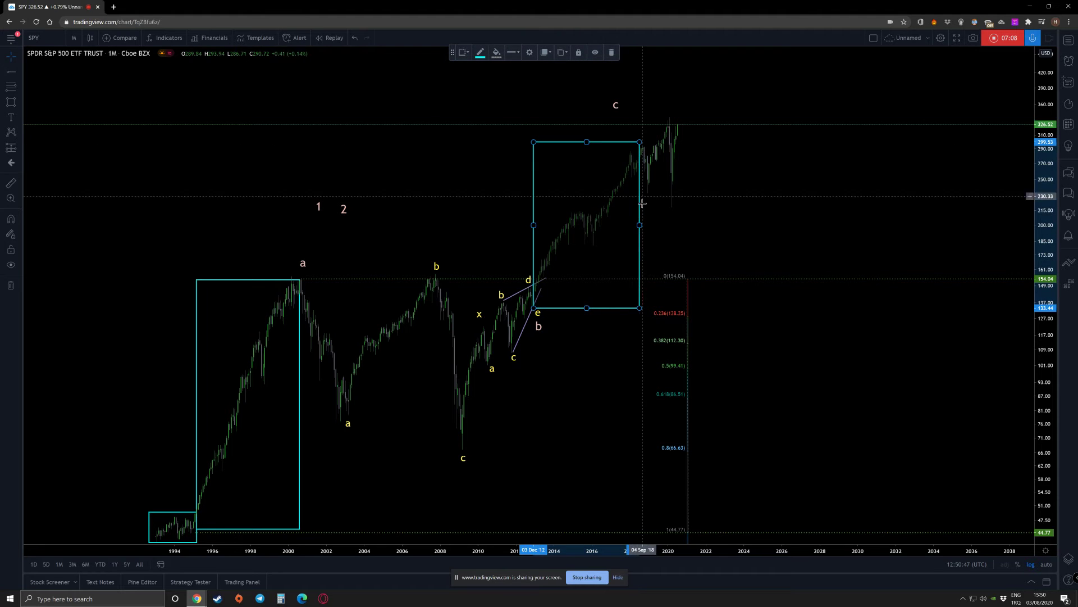
left_click(661, 234)
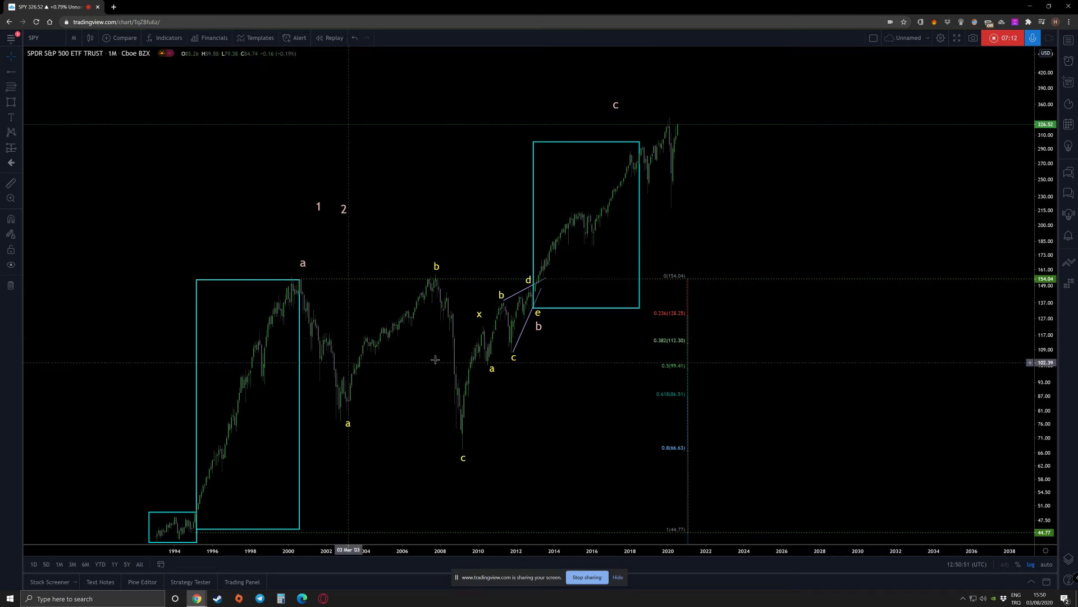
Move the pink "c" label to just above the 2018 peak, by the upper corner of the second rally's rectangle.
left_click_drag(619, 105, 649, 129)
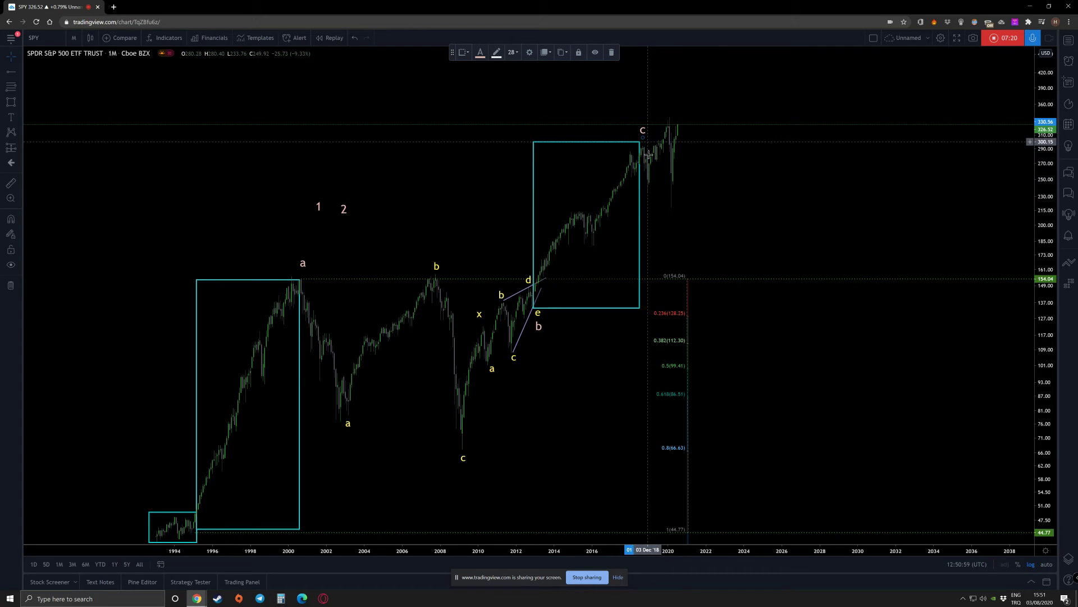
left_click(666, 244)
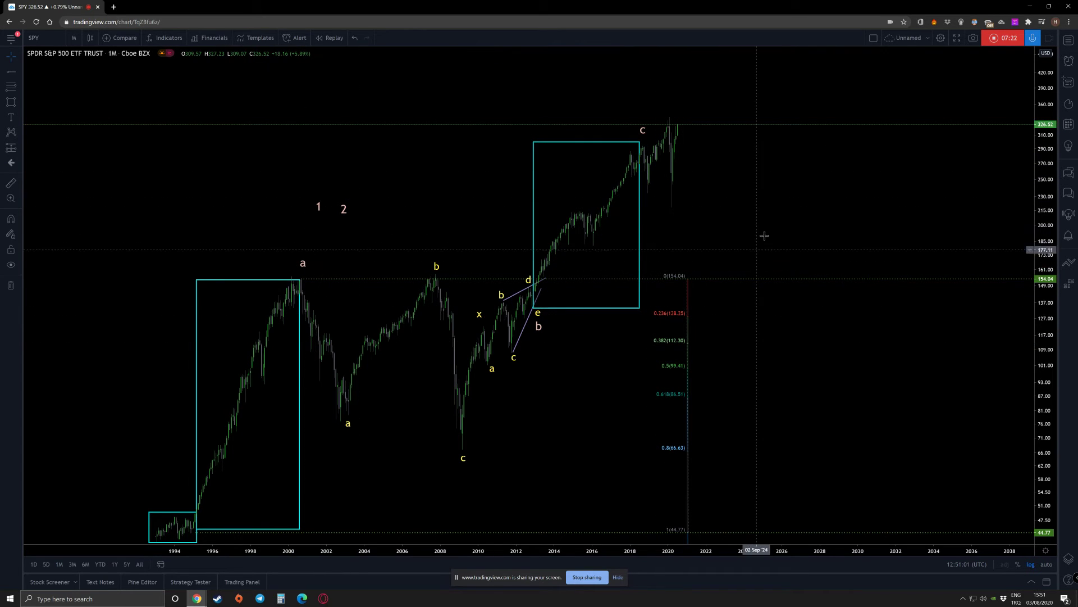
scroll(747, 200, "up", 2)
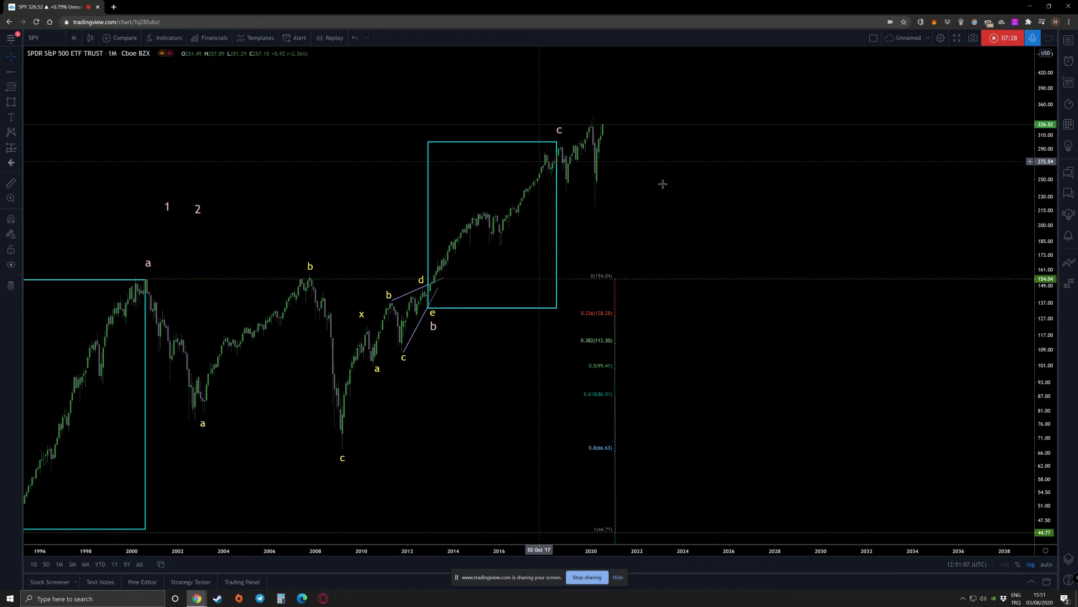
scroll(690, 331, "down", 2)
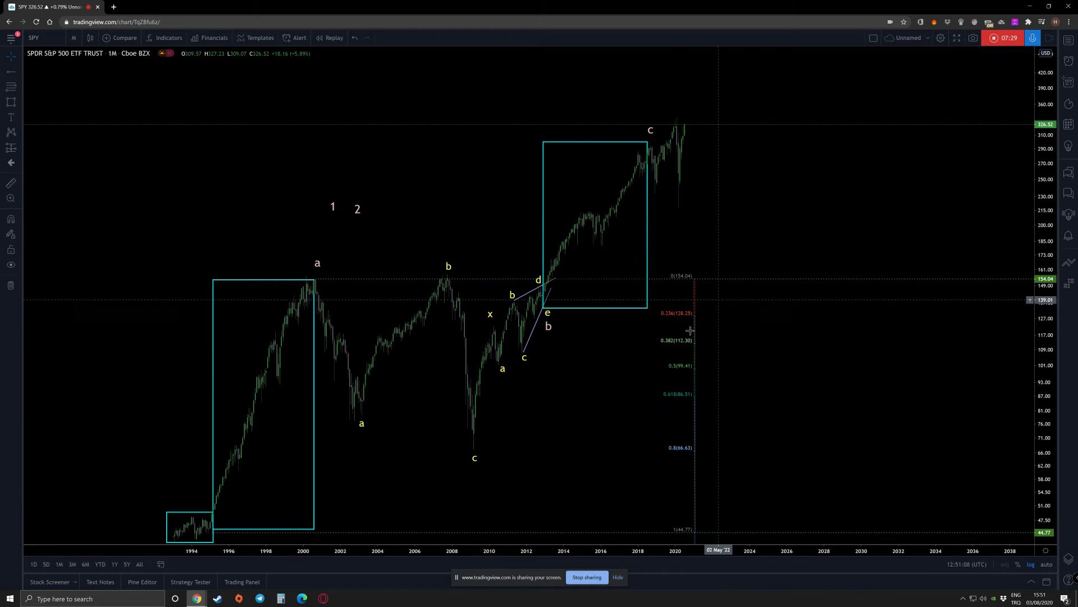
Place a horizontal ray from March 1995 at 45.05, and undo the last change.
left_click(15, 75)
left_click(213, 531)
left_click_drag(241, 520, 192, 469)
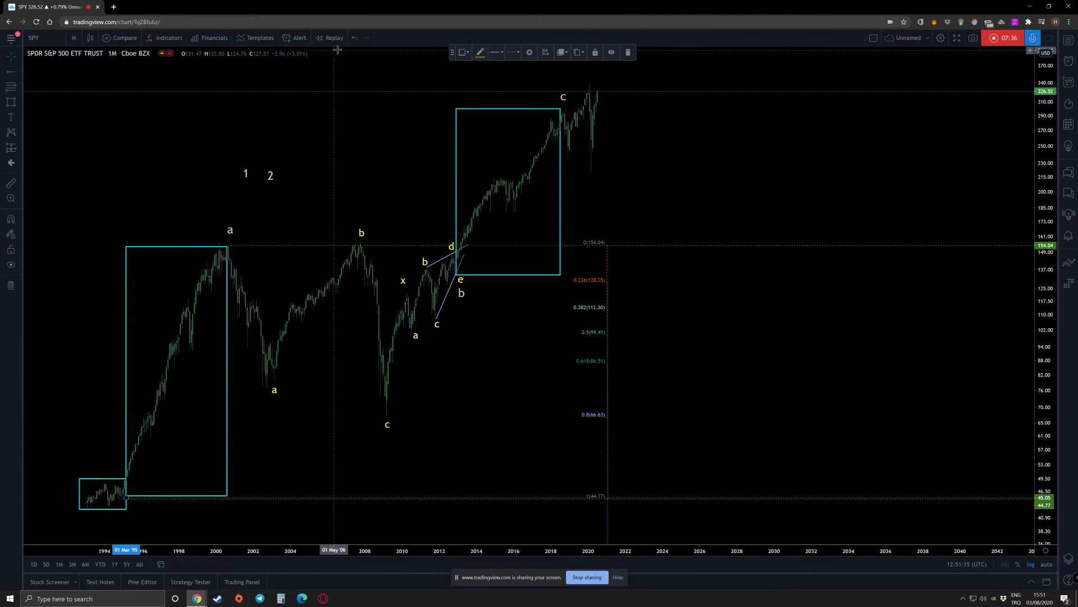
left_click(354, 39)
Draw a rising trend line from the March 1995 low at about 45 to December 2026 at about 321.
left_click(16, 72)
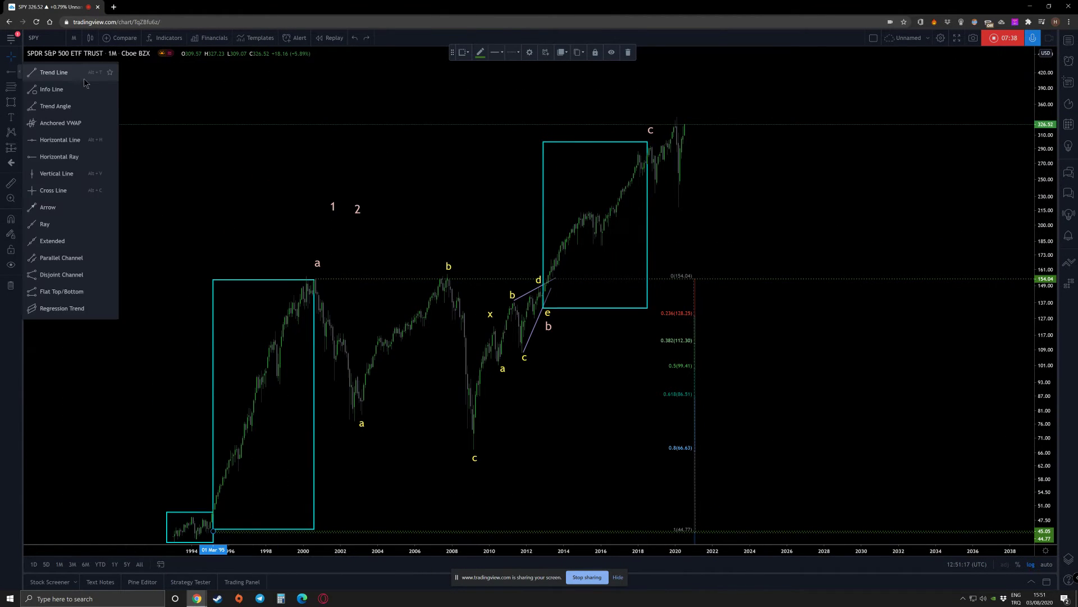
left_click(50, 68)
left_click(213, 531)
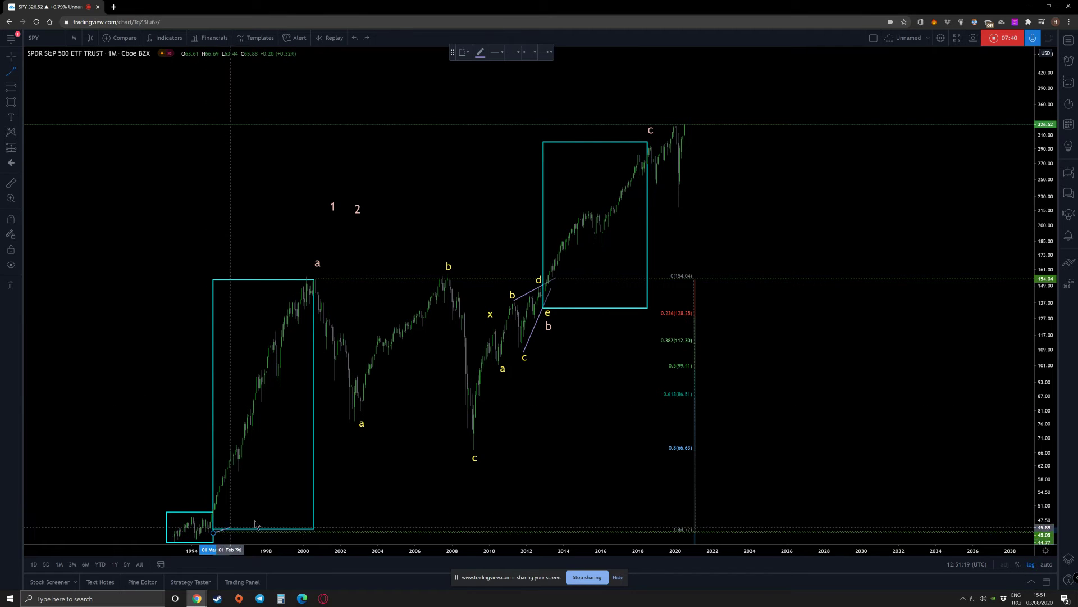
left_click(803, 128)
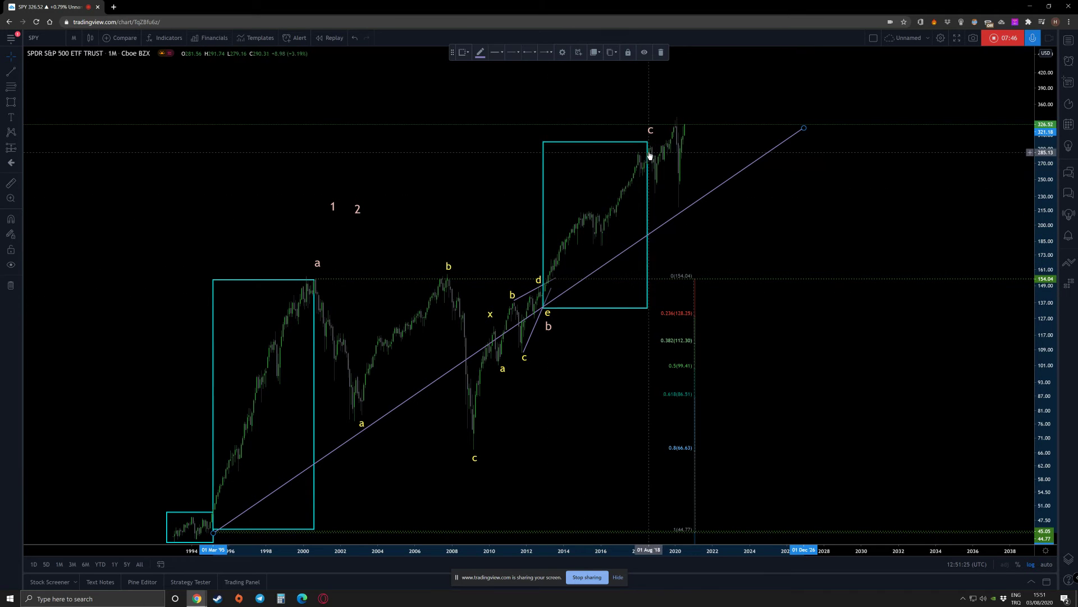
Duplicate the second rally's rectangle directly after it, spanning August 2018 to March 2024 between about 134 and 300.
left_click(609, 142)
left_click_drag(618, 141, 726, 141)
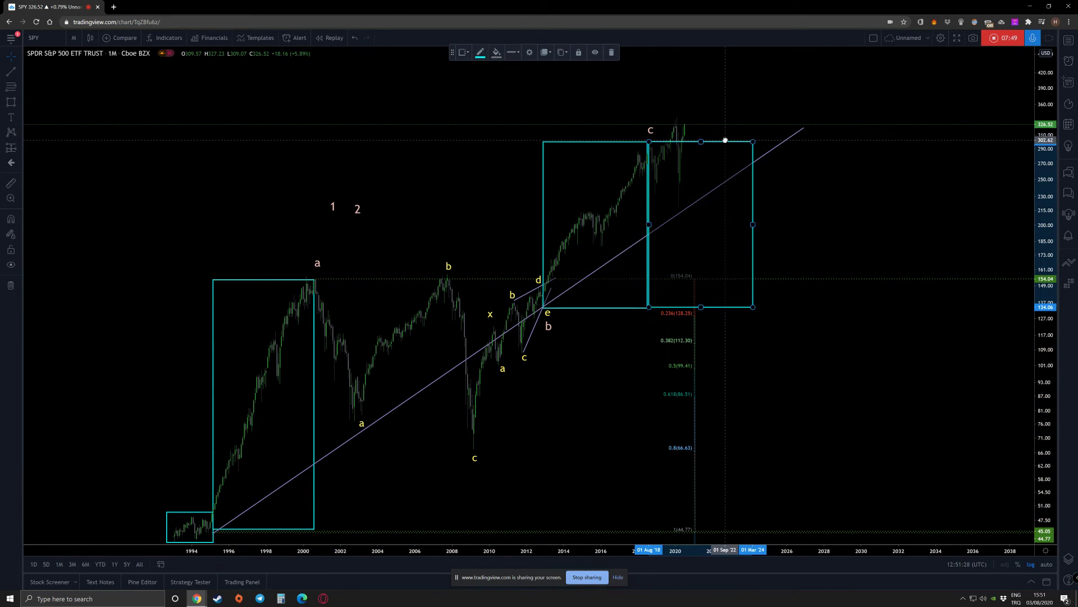
left_click(847, 240)
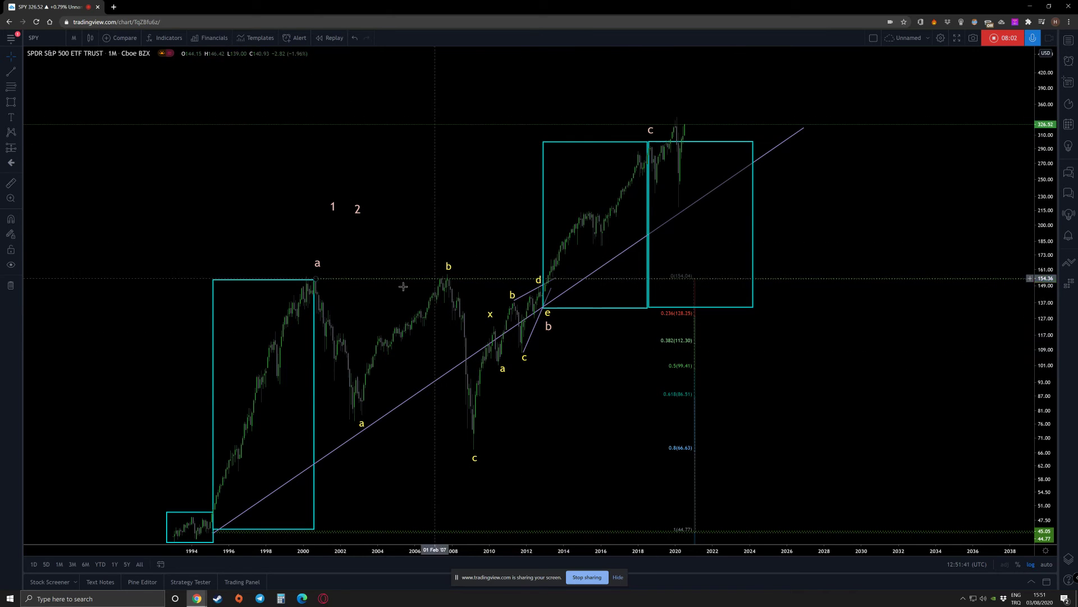
Duplicate the pink "c" label just above itself and change the copy to "???" in dark pink at size 32.
left_click_drag(653, 130, 655, 94)
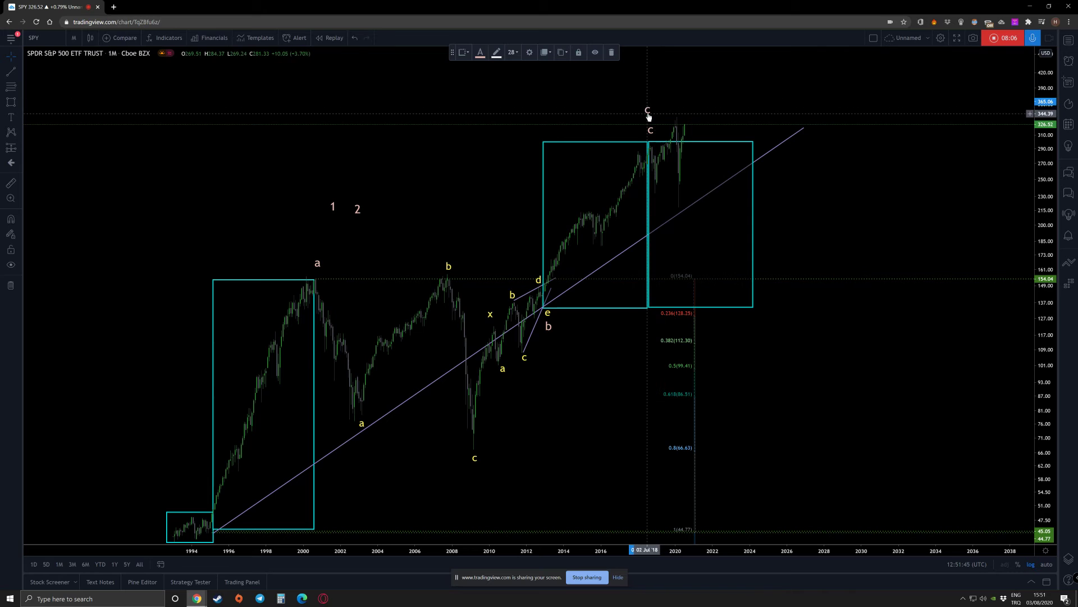
double_click(648, 115)
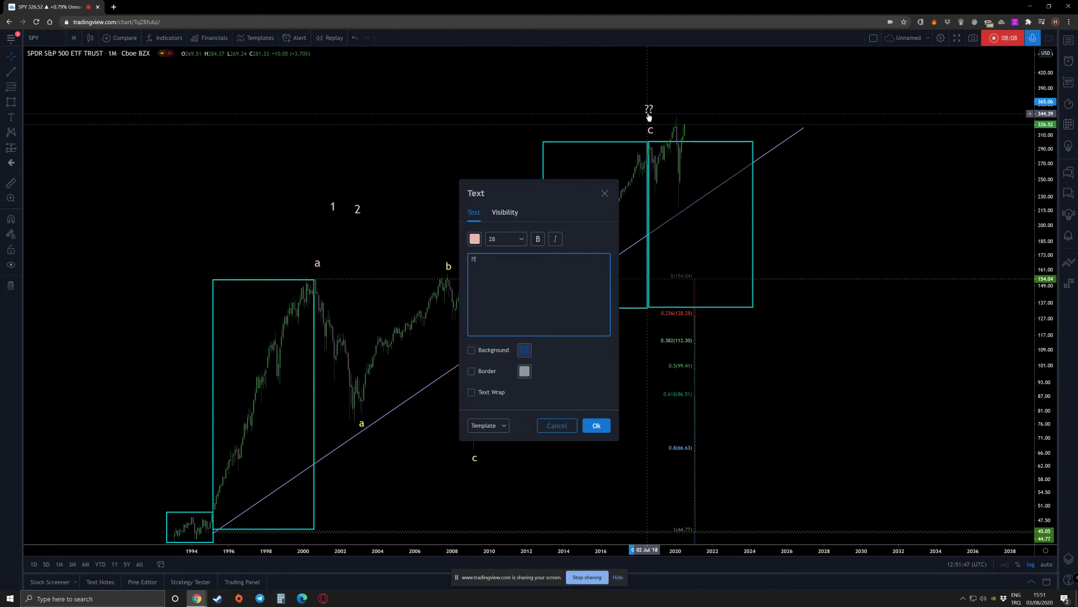
left_click(475, 239)
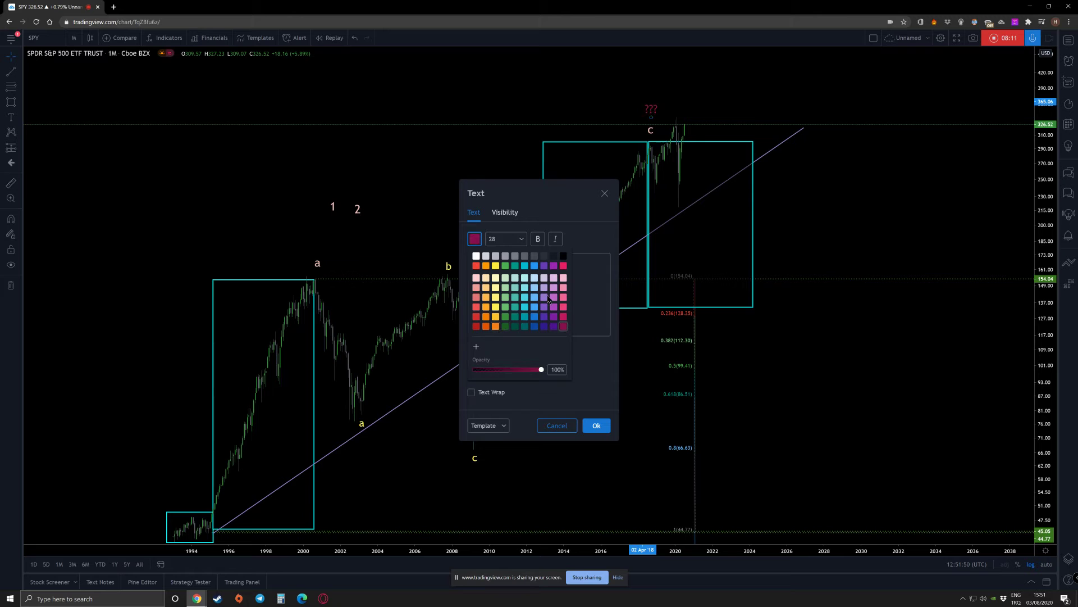
left_click(521, 239)
left_click(511, 368)
left_click(594, 427)
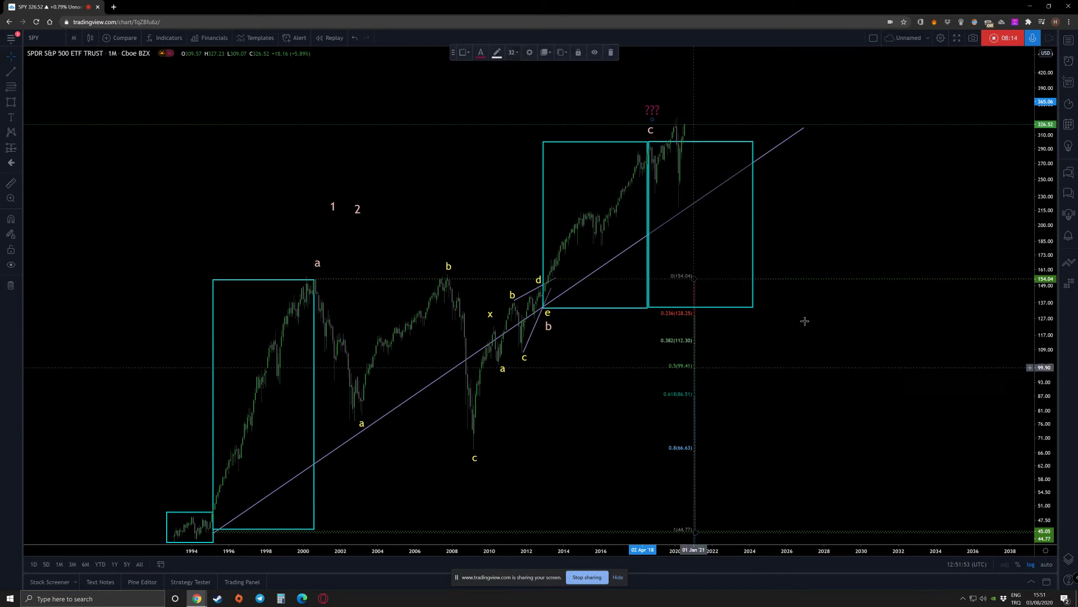
Place a copy of the "???" label above the 2020 peak and remove that copy.
left_click_drag(655, 113, 885, 317, "ctrl")
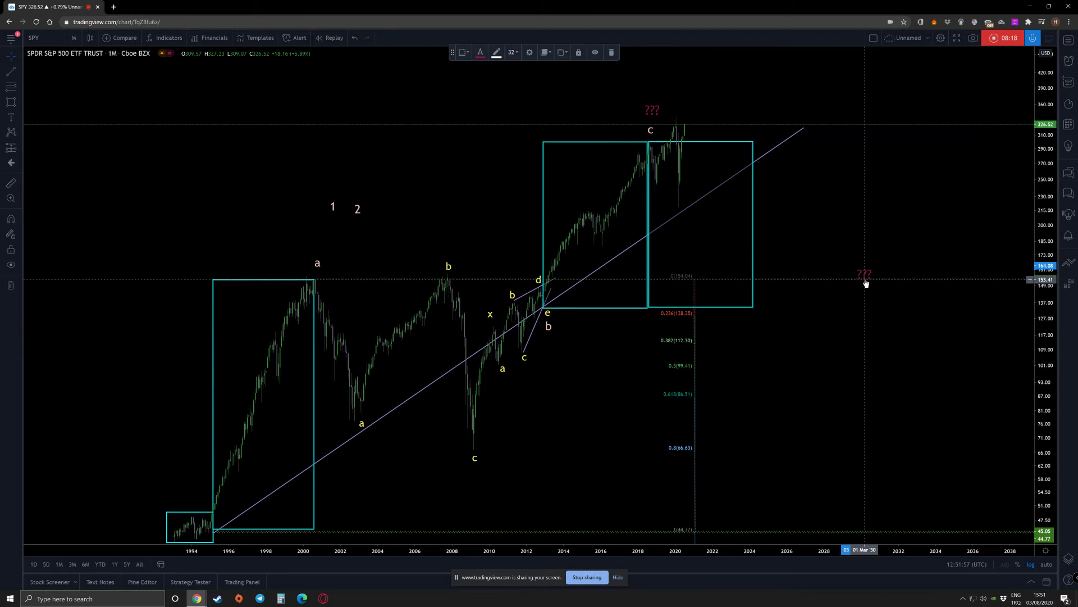
left_click_drag(865, 280, 687, 91)
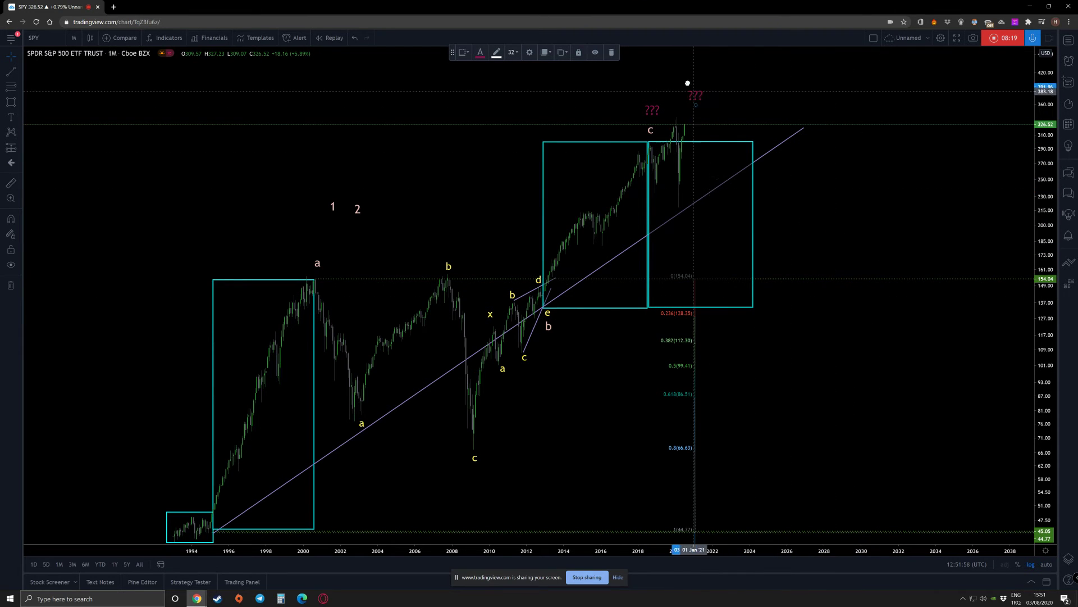
left_click(612, 53)
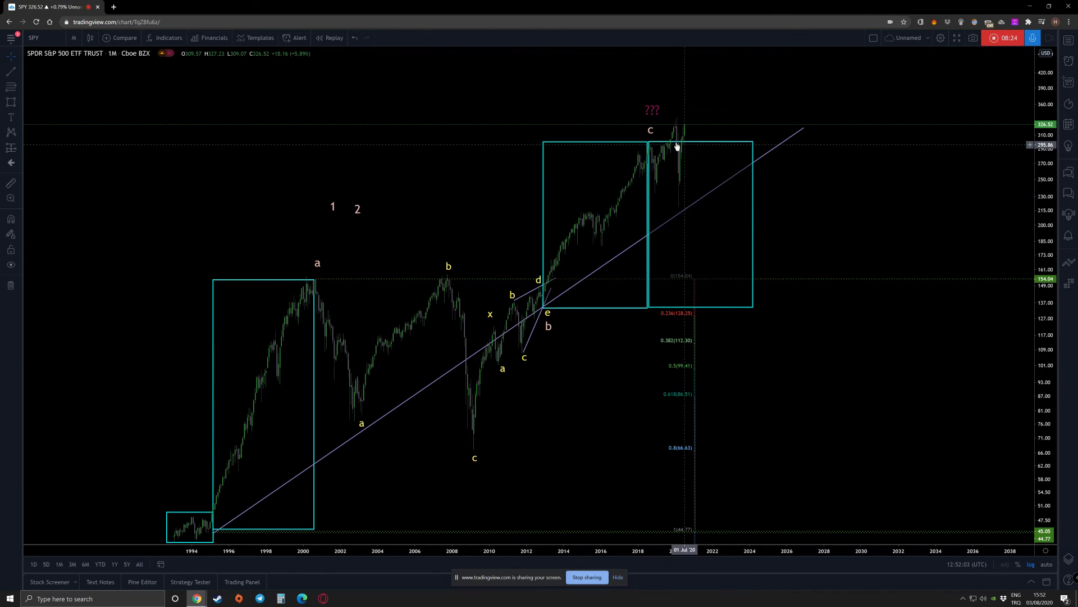
Duplicate the pink "c" label below the trend line around mid-2022 and change the copy's text to "x".
left_click(652, 131)
left_click_drag(652, 131, 719, 200)
double_click(725, 209)
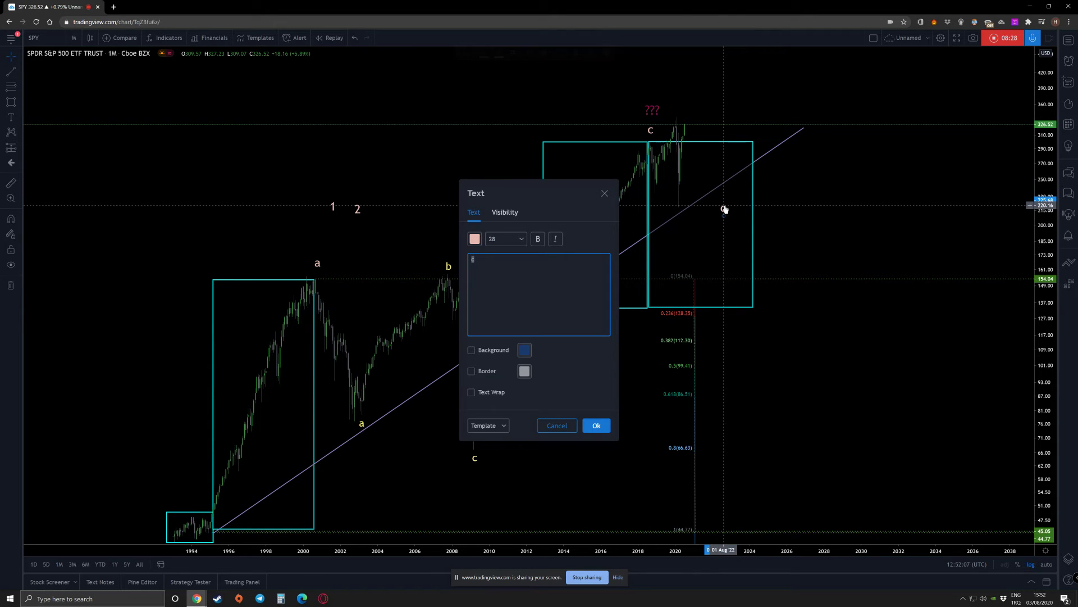
left_click(597, 426)
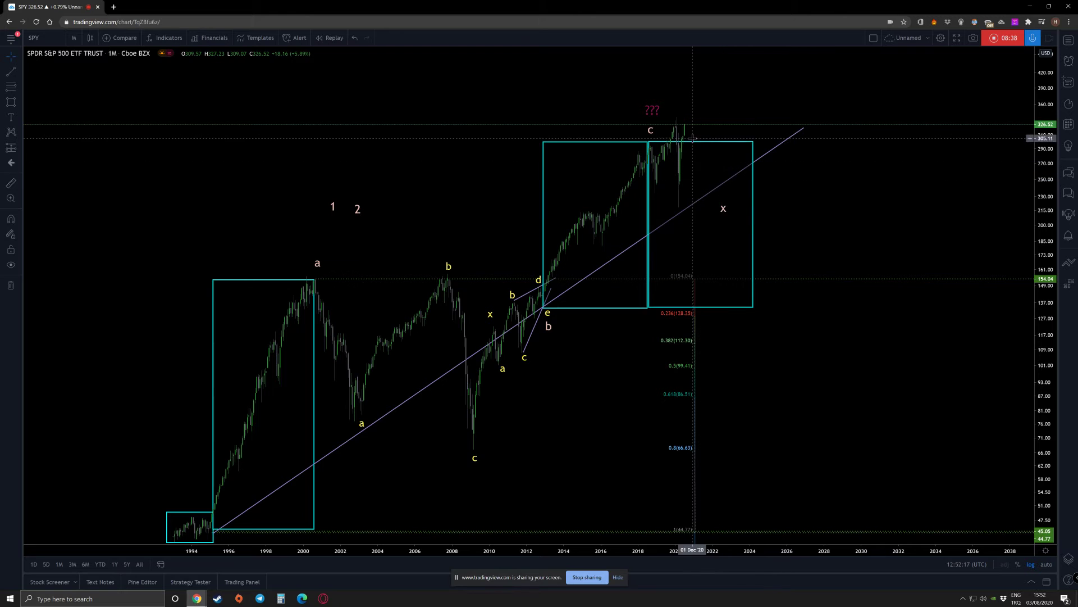
Delete the duplicate rectangle that follows the second rally's rectangle.
left_click(718, 144)
left_click(612, 52)
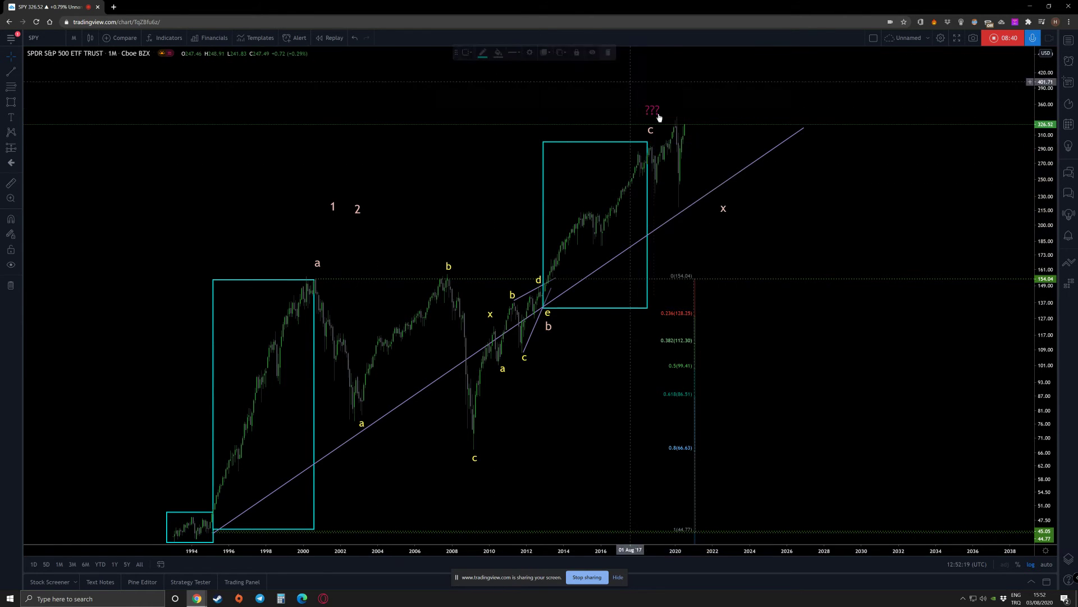
Shift the pink "c" label slightly later so it sits directly above the 2018 peak.
scroll(650, 168, "up", 5)
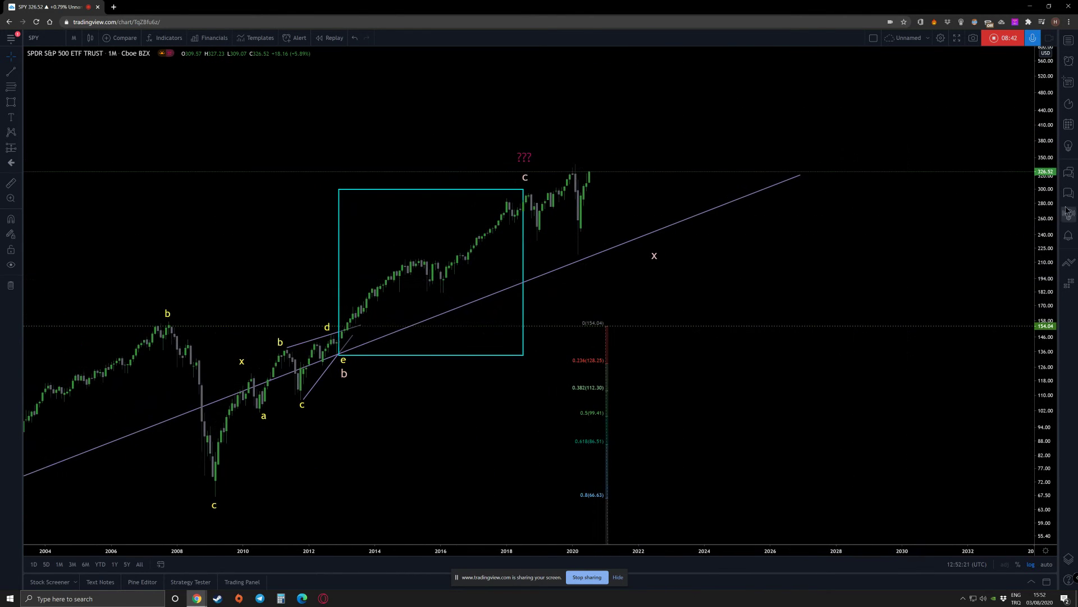
left_click_drag(837, 290, 903, 281)
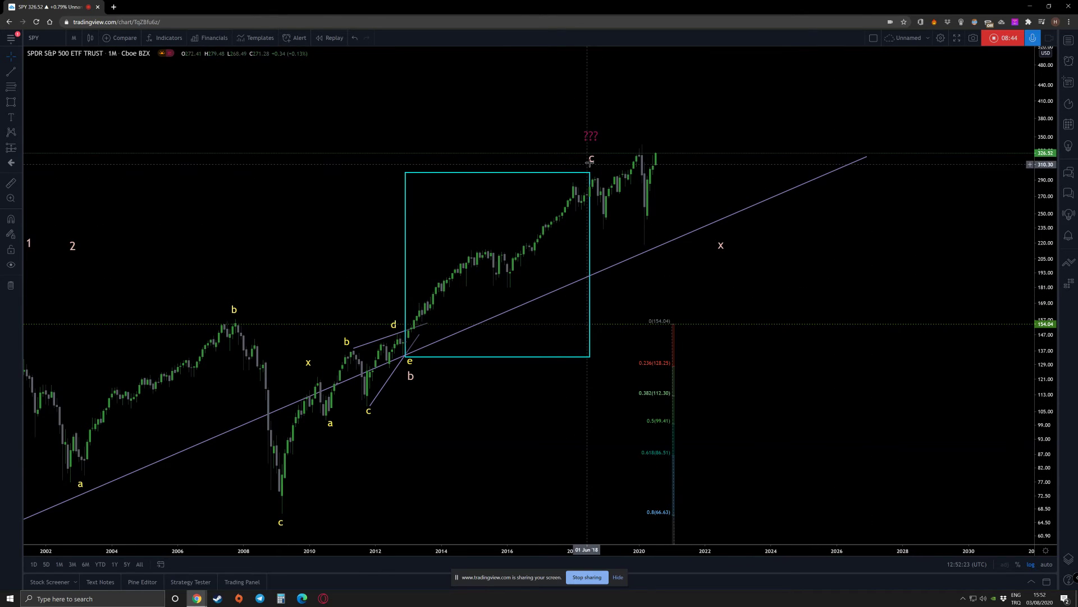
left_click(604, 173)
left_click_drag(606, 174, 597, 161)
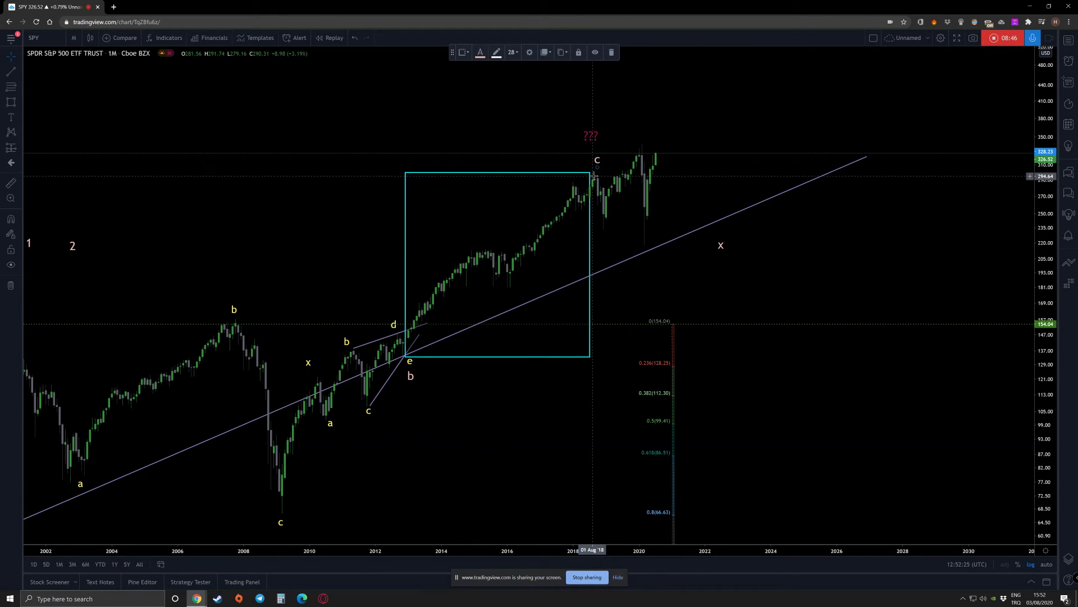
Move the pink "x" label to just beneath the early 2020 low, on the trend line.
left_click_drag(723, 251, 693, 256)
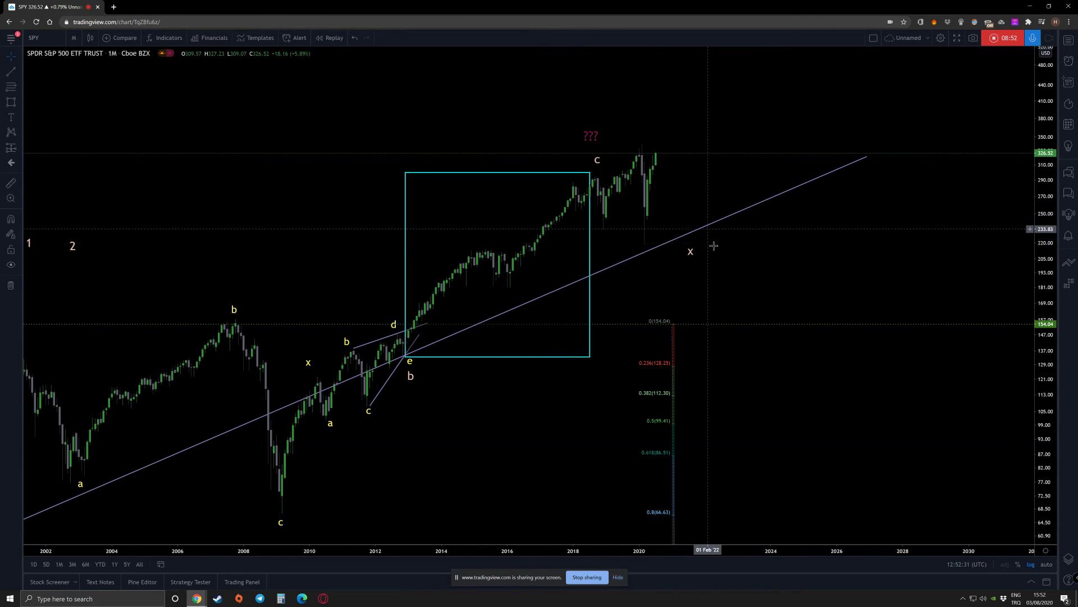
scroll(709, 248, "down", 3)
scroll(887, 301, "down", 1)
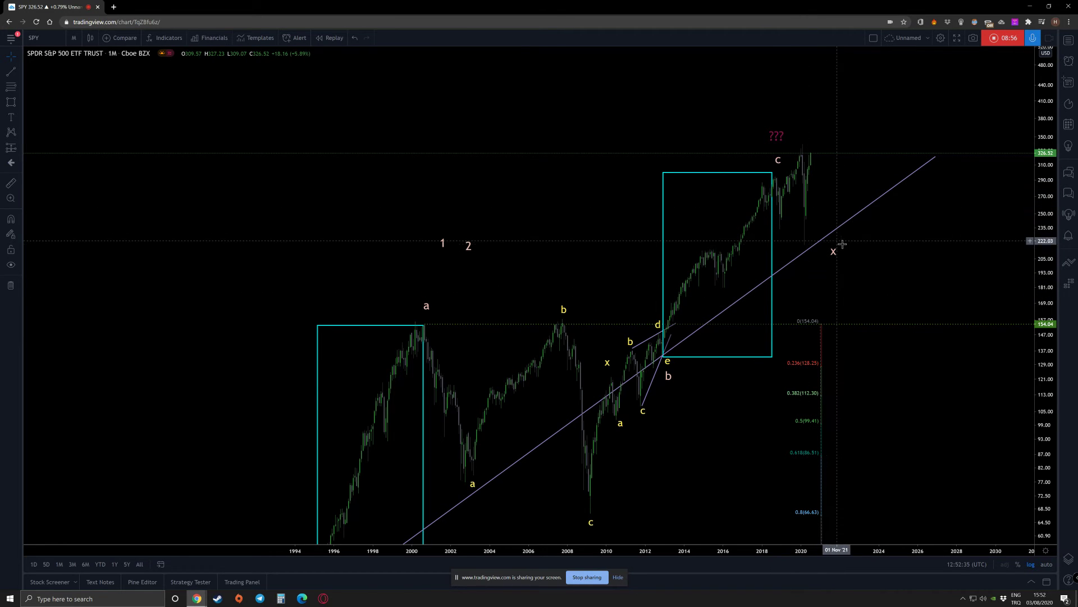
left_click_drag(836, 257, 804, 250)
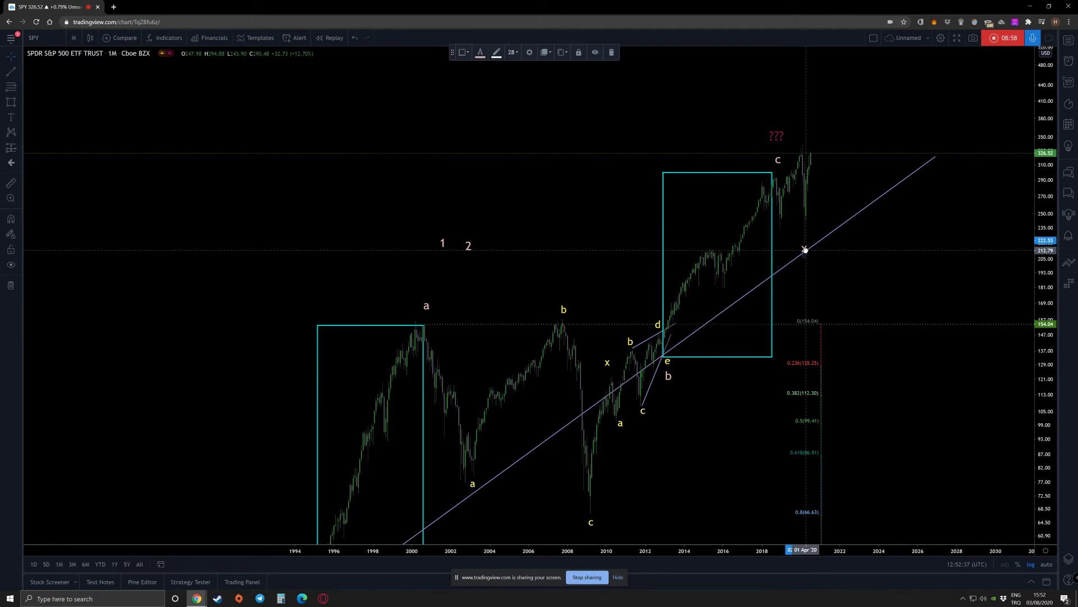
left_click(832, 262)
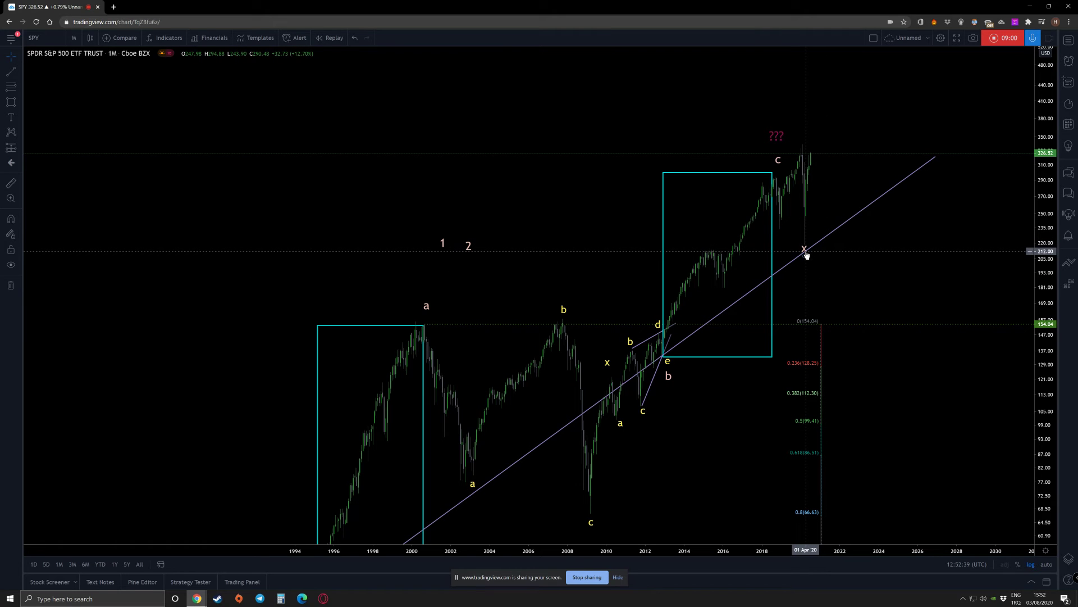
left_click_drag(807, 254, 810, 253)
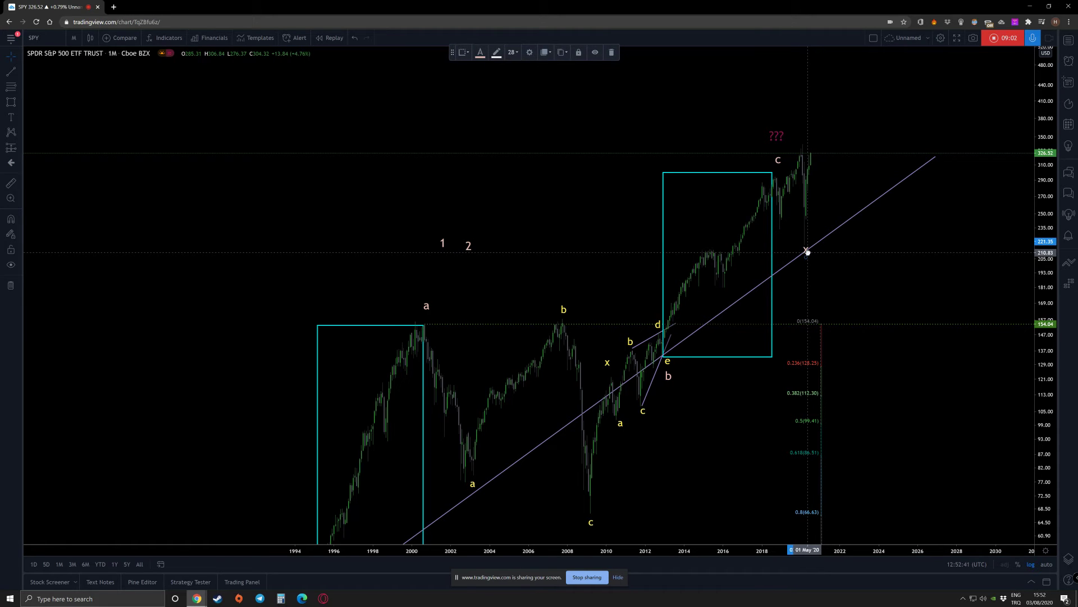
Delete the long rising trend line that starts at the March 1995 low.
mouse_move(916, 280)
left_mouse_down()
mouse_move(868, 265)
mouse_move(840, 238)
left_mouse_up()
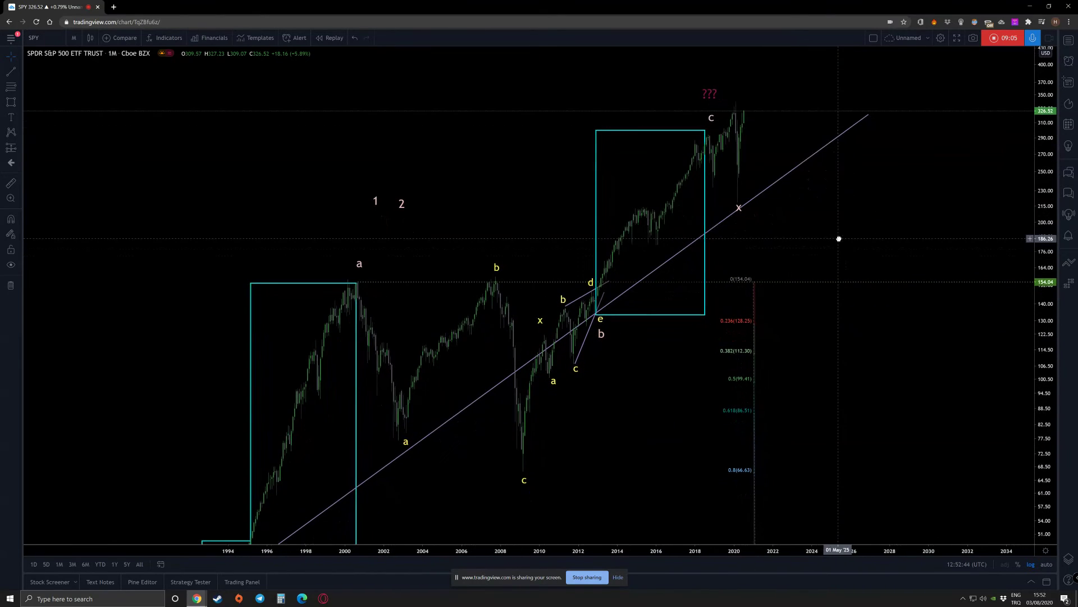
left_click(863, 119)
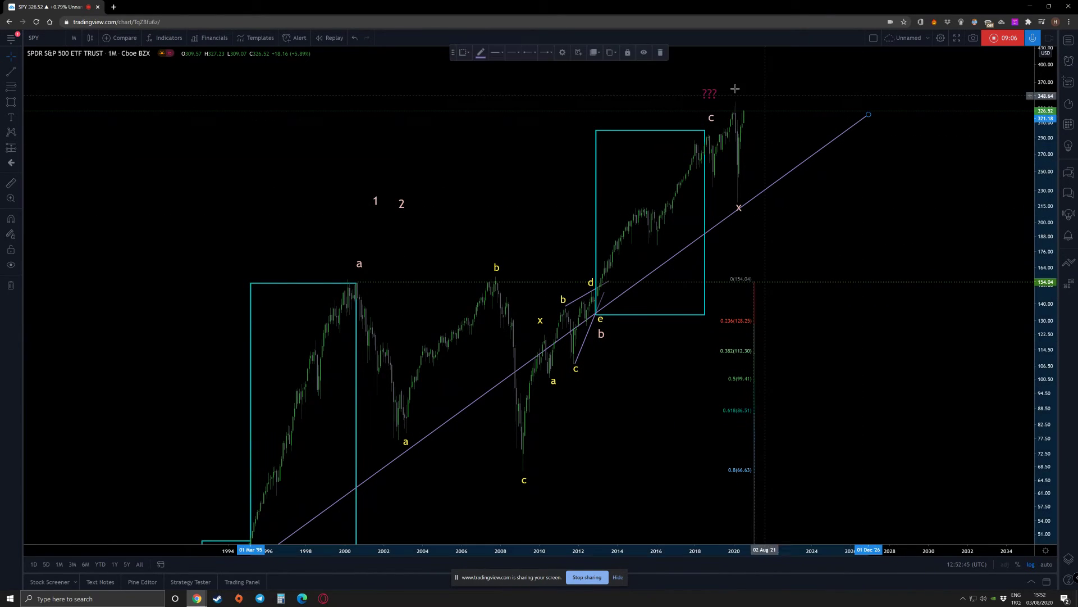
left_click(660, 53)
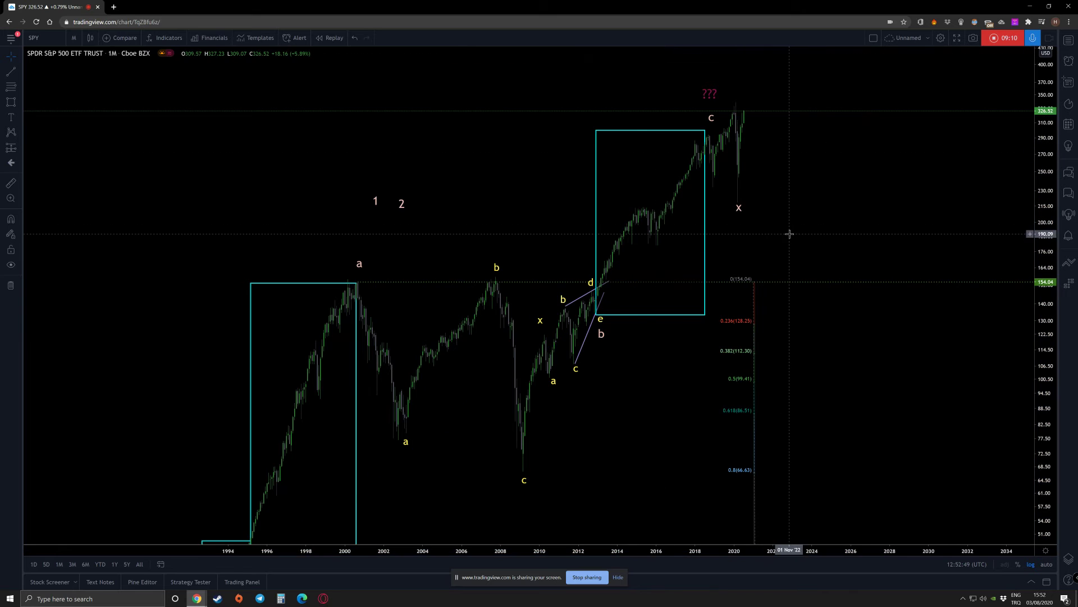
Replace pink "a" with "1" at the 2000 peak and pink "b" with "2" below the triangle, parking both letters in the empty future area.
scroll(786, 233, "down", 1)
left_click_drag(895, 348, 837, 325)
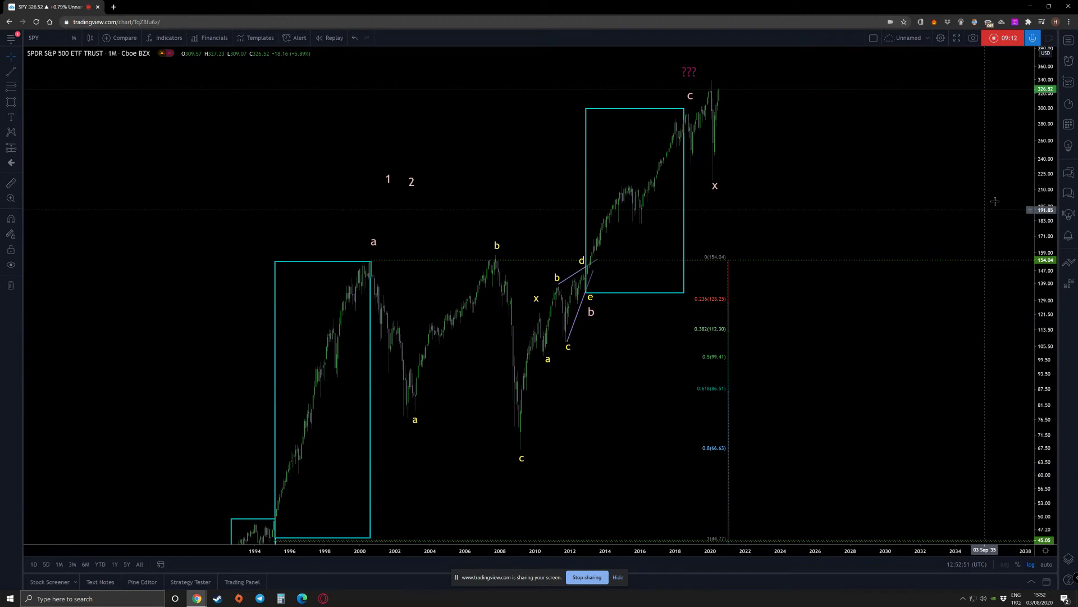
left_click_drag(1048, 181, 1051, 216)
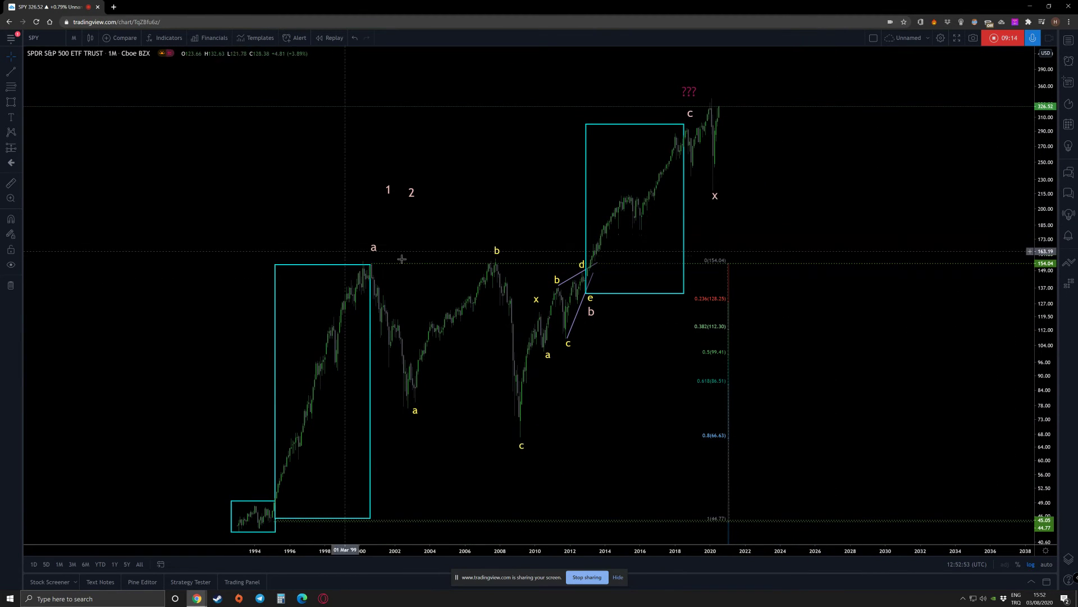
mouse_move(373, 255)
left_mouse_down()
mouse_move(794, 268)
mouse_move(848, 222)
left_mouse_up()
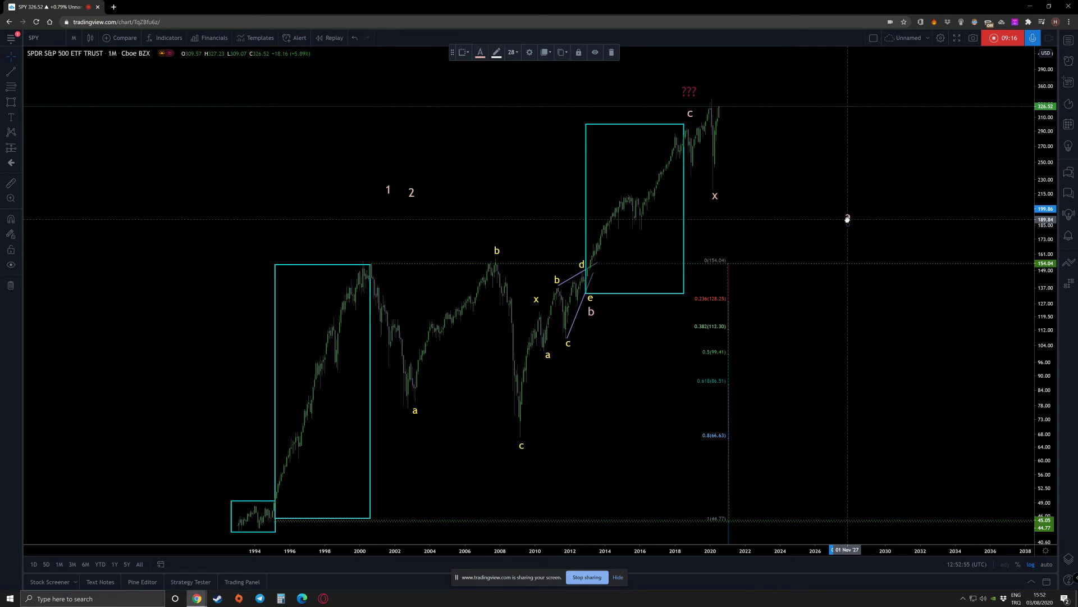
left_click_drag(392, 194, 366, 251)
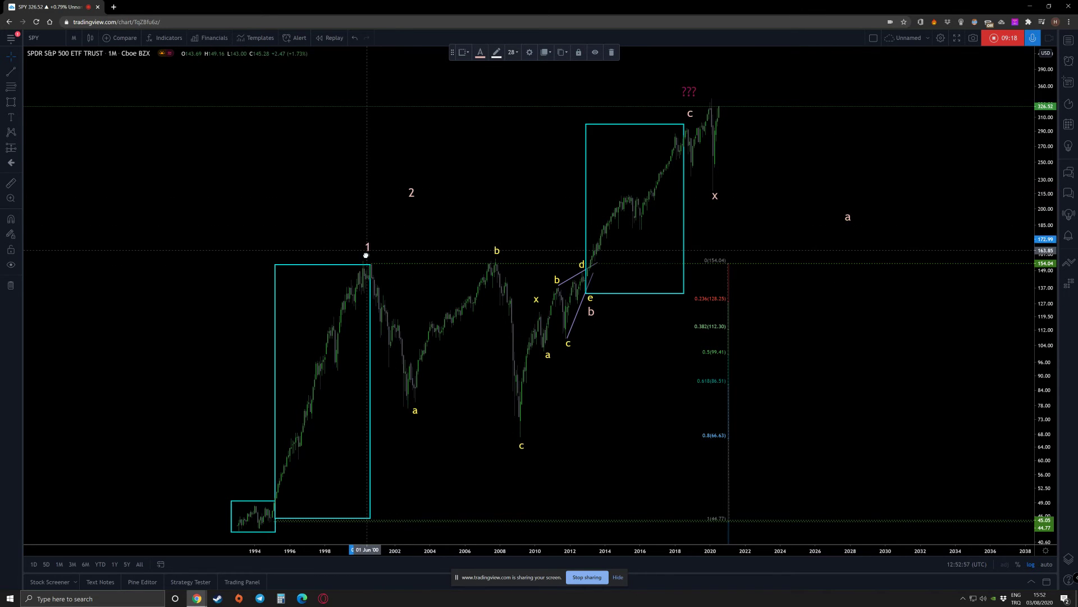
left_click_drag(590, 310, 912, 342)
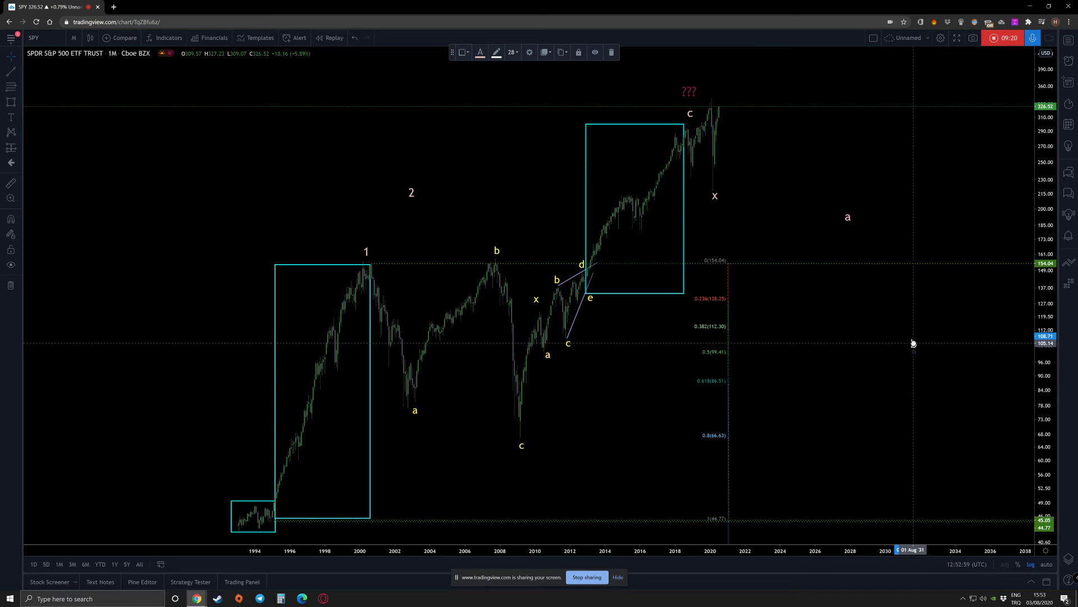
left_click_drag(411, 193, 591, 324)
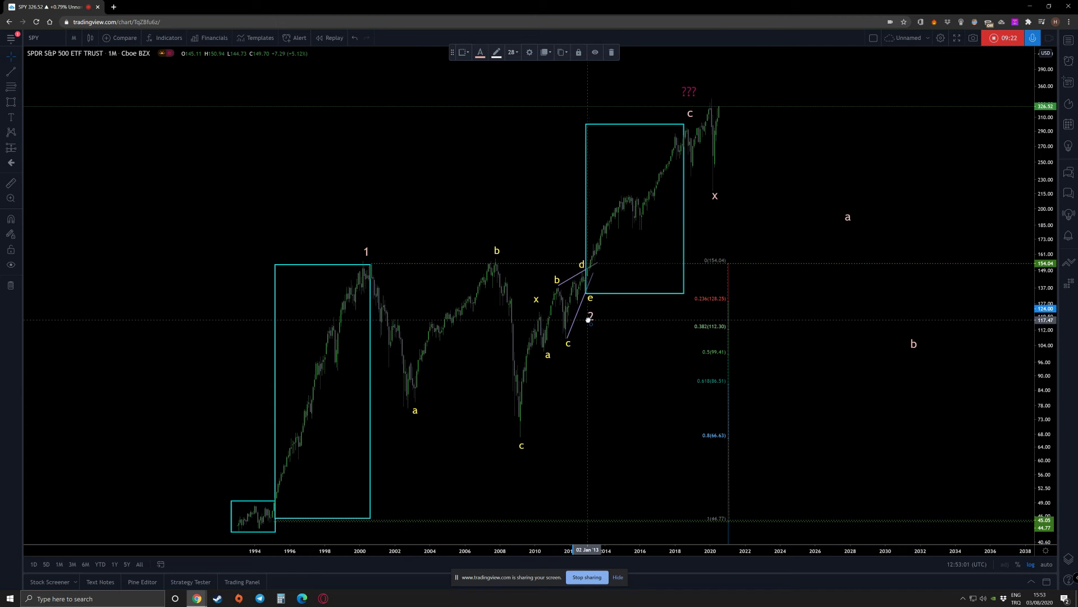
Delete the rectangle around the rally from December 2012 to mid-2018.
left_click(589, 293)
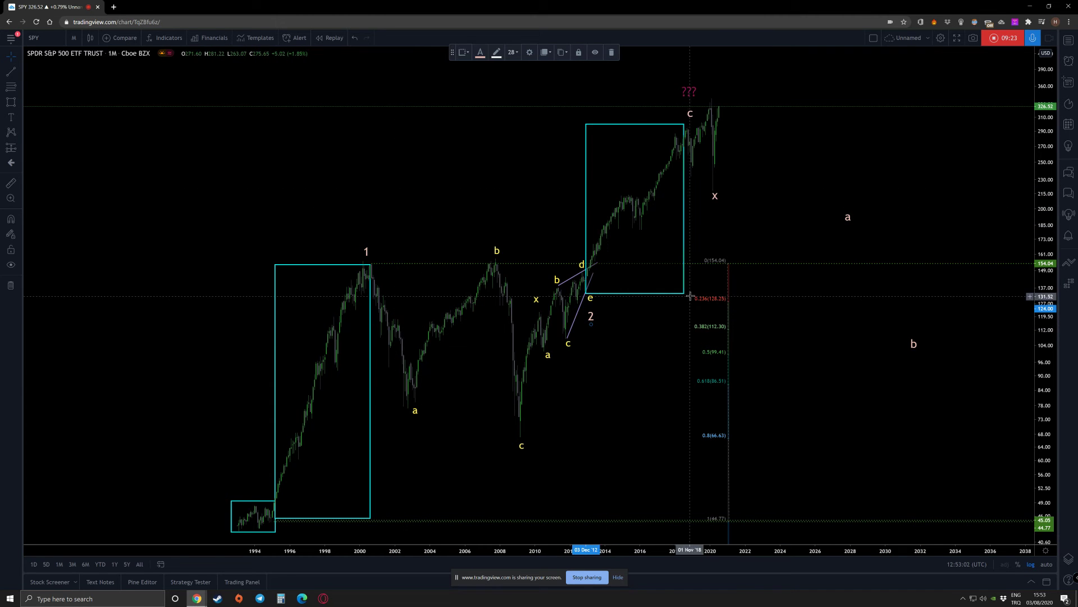
left_click(611, 52)
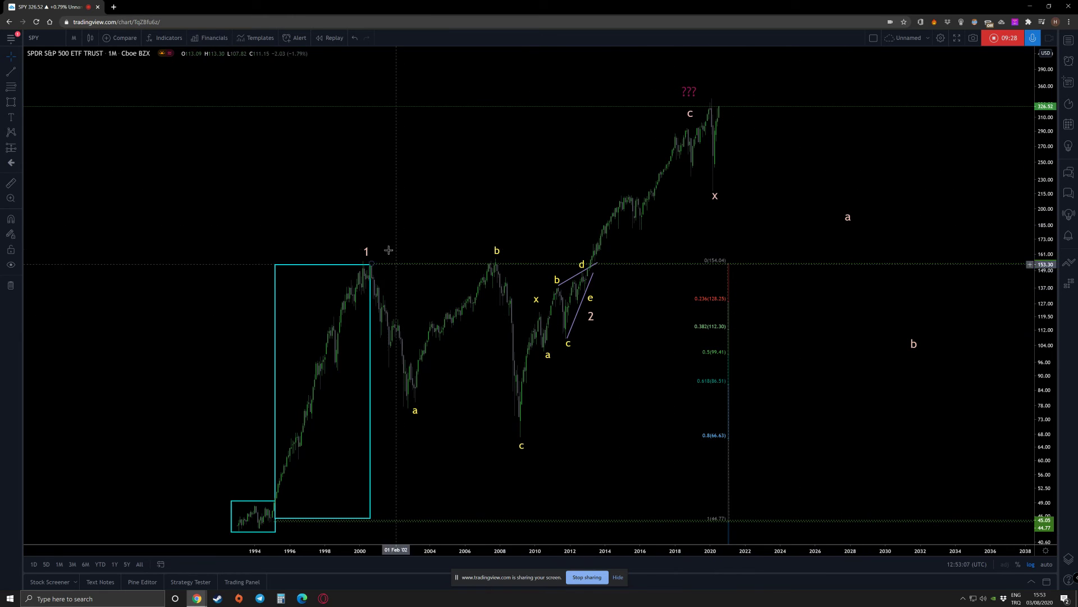
Change the pink "c" label to "3", place it above the 2020 peak, and move "???" to the empty area near November 2030.
double_click(691, 114)
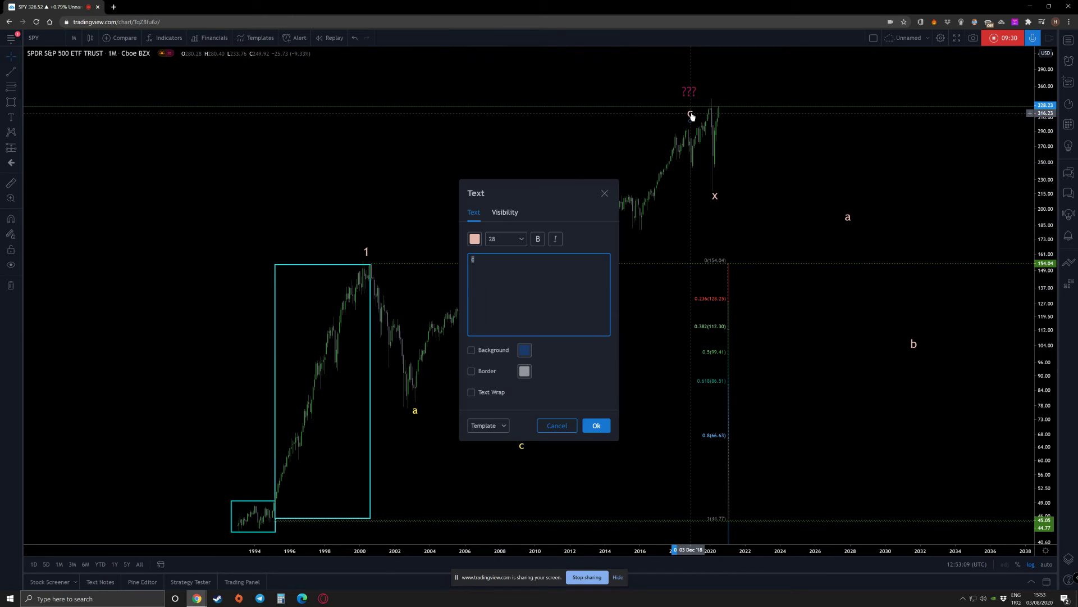
type("3")
left_click(591, 432)
left_click_drag(692, 115, 911, 153)
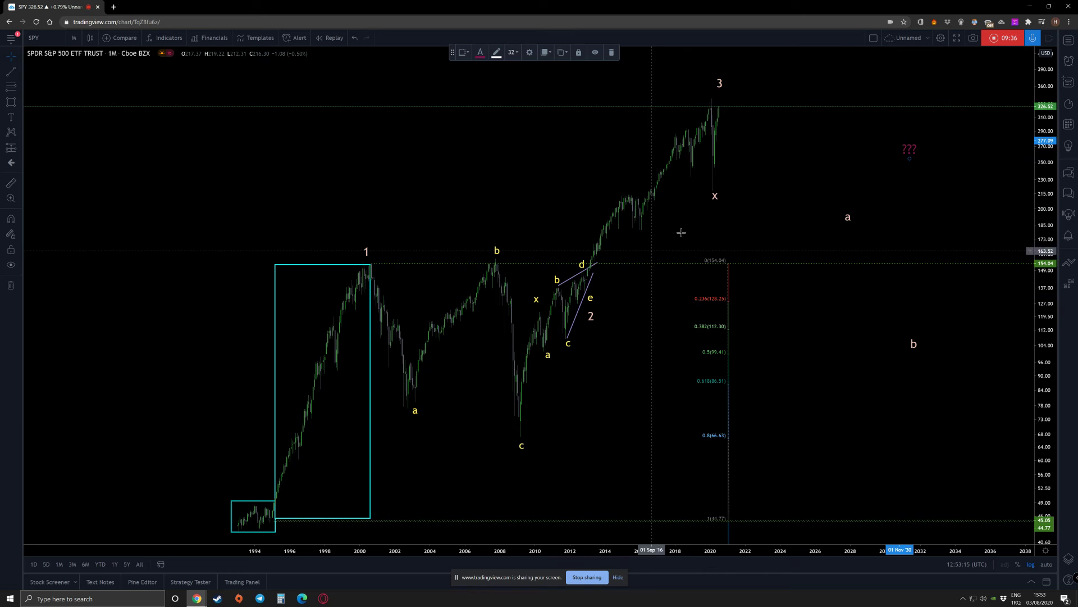
Move the pink "x" label to the empty area around June 2031 and delete the tall rectangle around the first rally.
left_click_drag(715, 196, 915, 233)
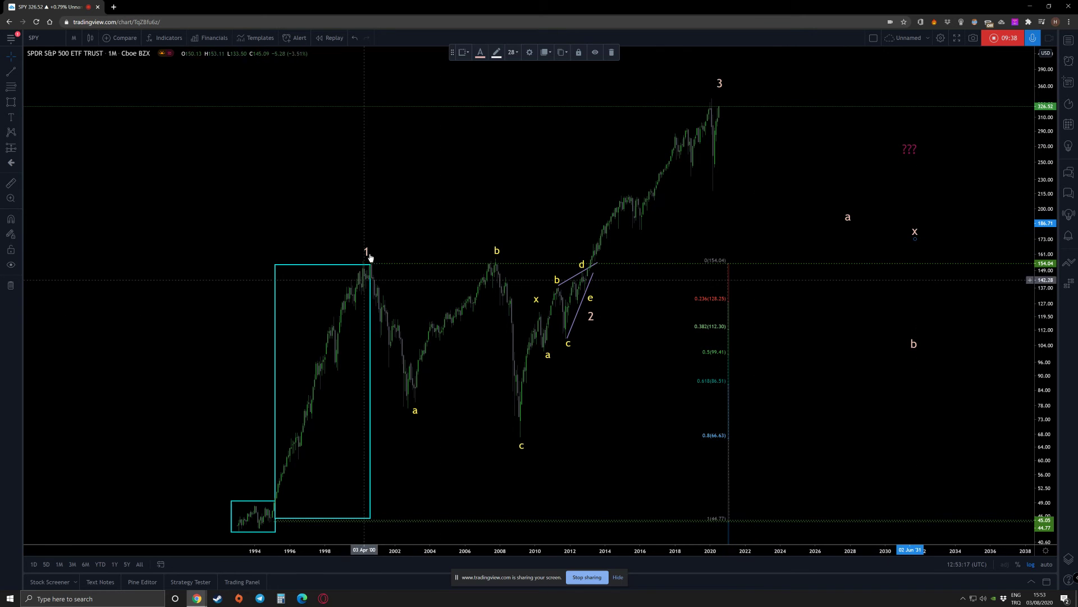
left_click(331, 267)
key("Delete")
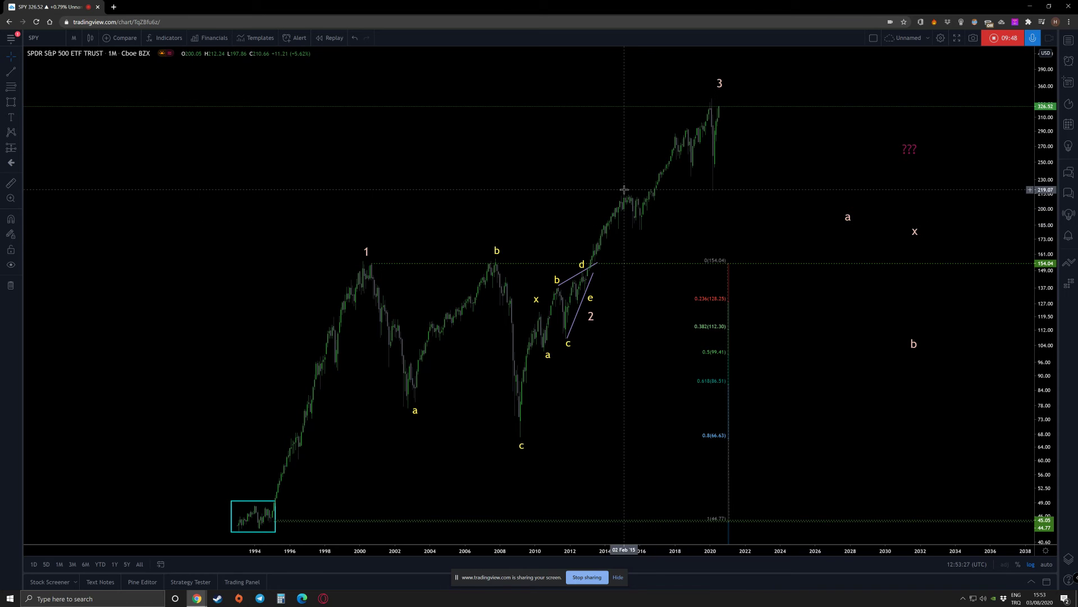
Duplicate the yellow "a" label from the 2002–2003 low to above the 2015 peak and change the copy to "1".
left_click(415, 411)
left_click_drag(415, 410, 627, 181, "ctrl")
double_click(627, 181)
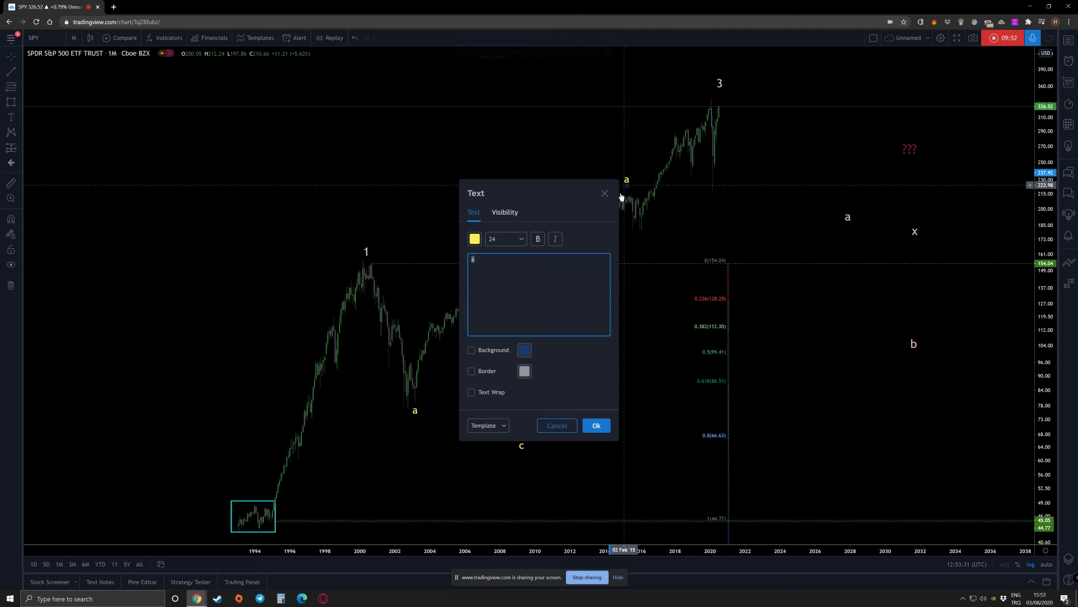
left_click(596, 425)
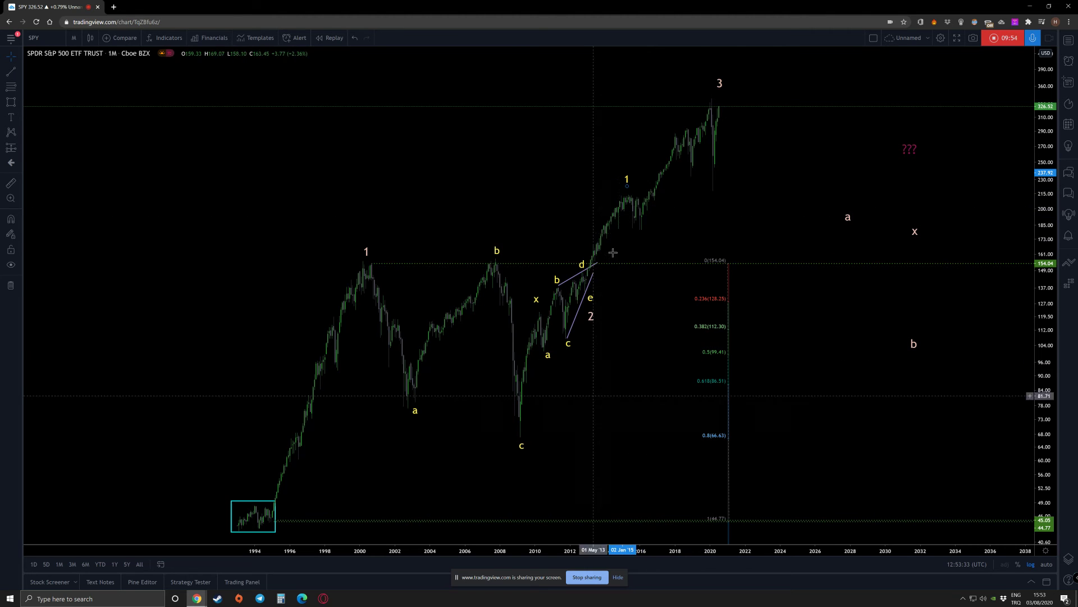
Duplicate the yellow "1" label, change the copy to "2", and place it just below the early 2016 low.
left_click_drag(621, 181, 652, 238, "ctrl")
double_click(646, 238)
type("2")
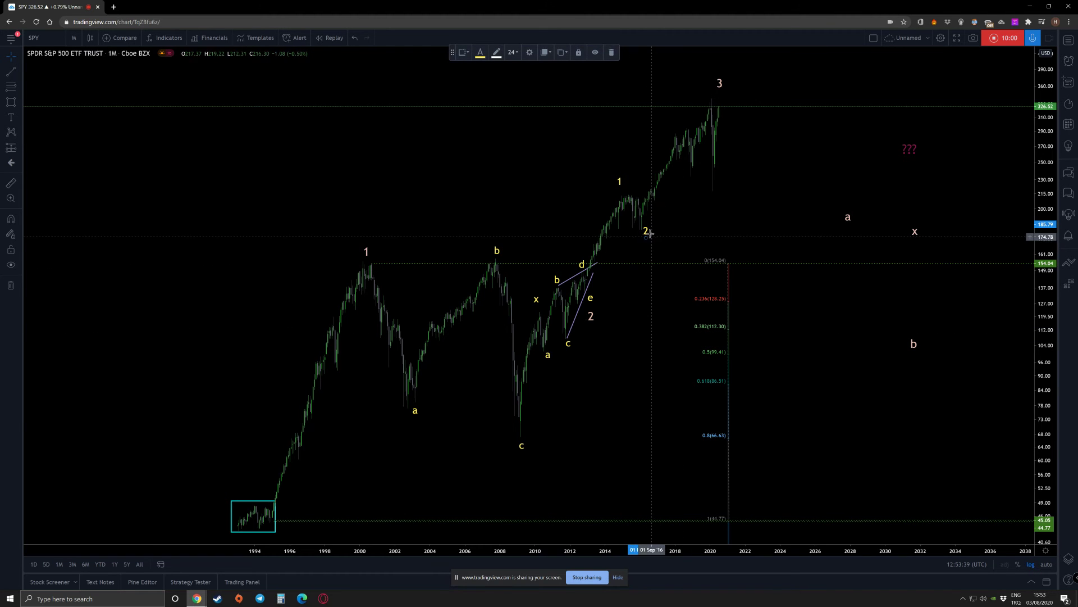
left_click_drag(646, 233, 642, 236)
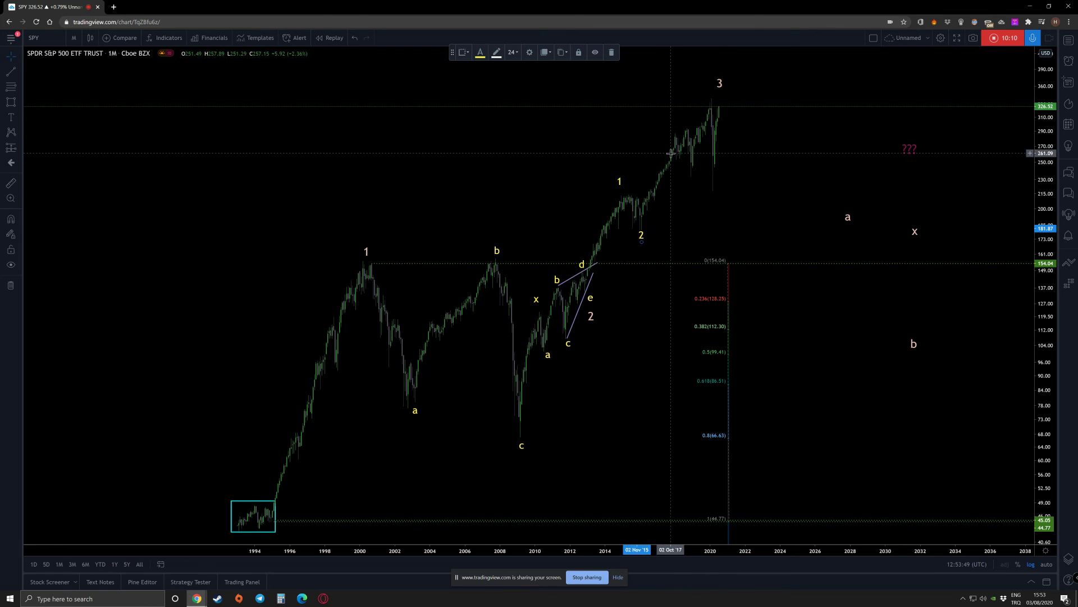
left_click_drag(688, 215, 654, 232)
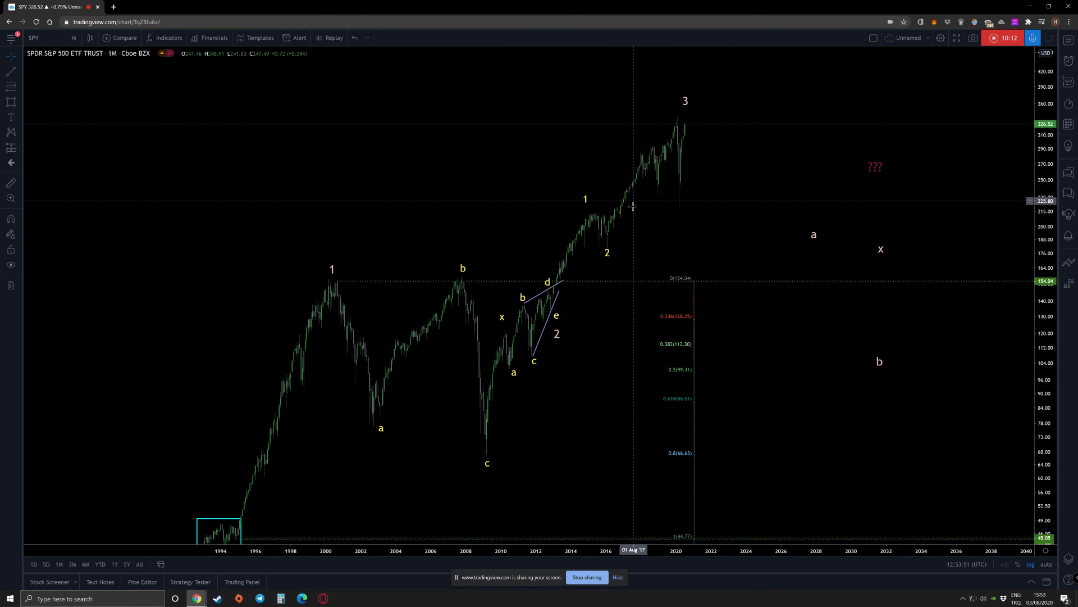
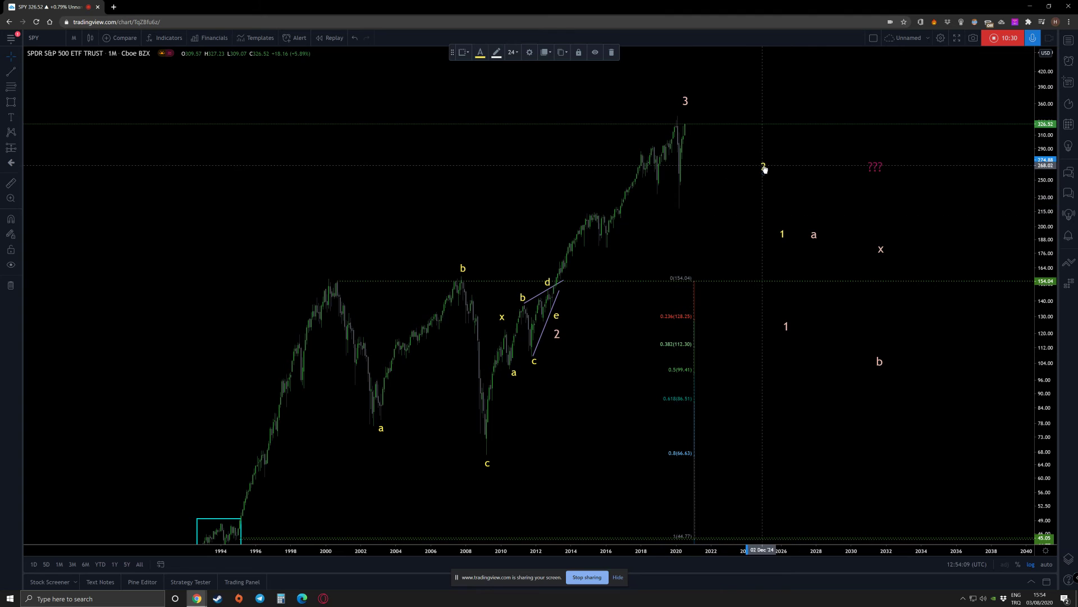
Move the pink "3" and "2" labels to the empty areas near 2035 and April 2027, and place the pink "a" above the 2000 peak.
left_click_drag(686, 101, 953, 320)
left_click_drag(814, 234, 339, 268)
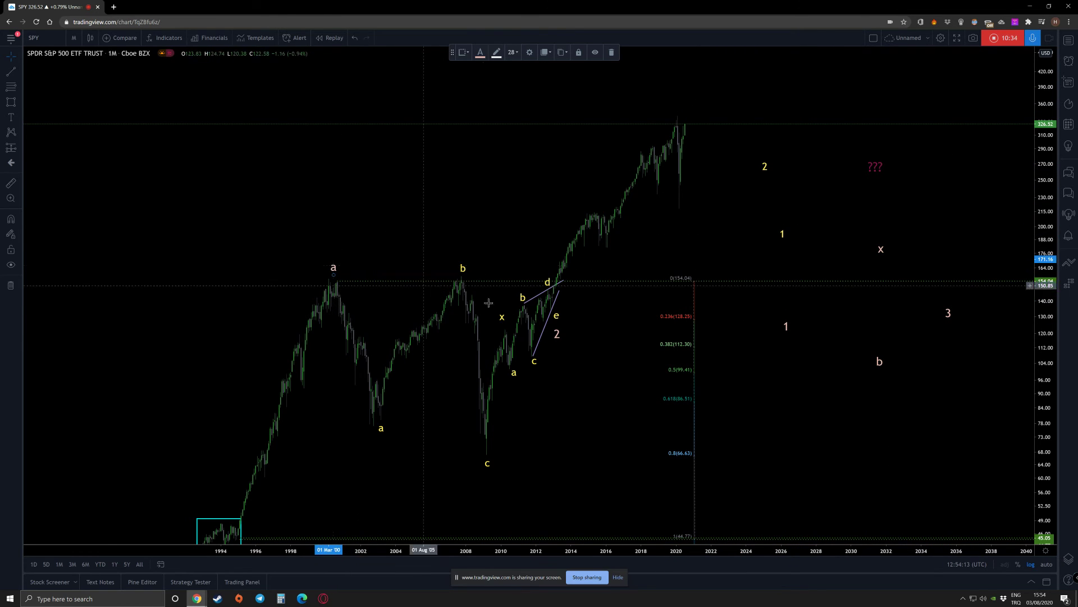
left_click_drag(559, 338, 810, 376)
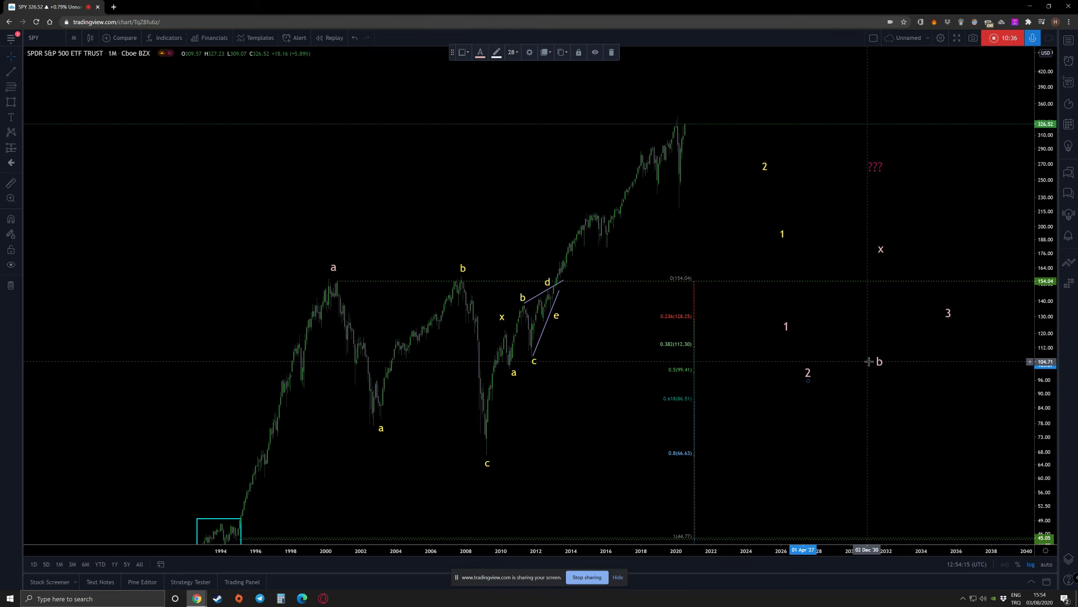
Place the pink "b" below the 2011–2013 wedge, duplicate it, change the copy to "c", and set it above the latest bars near 2023.
mouse_move(876, 367)
left_mouse_down()
mouse_move(584, 344)
mouse_move(554, 332)
mouse_move(714, 107)
left_mouse_up()
left_click(881, 345)
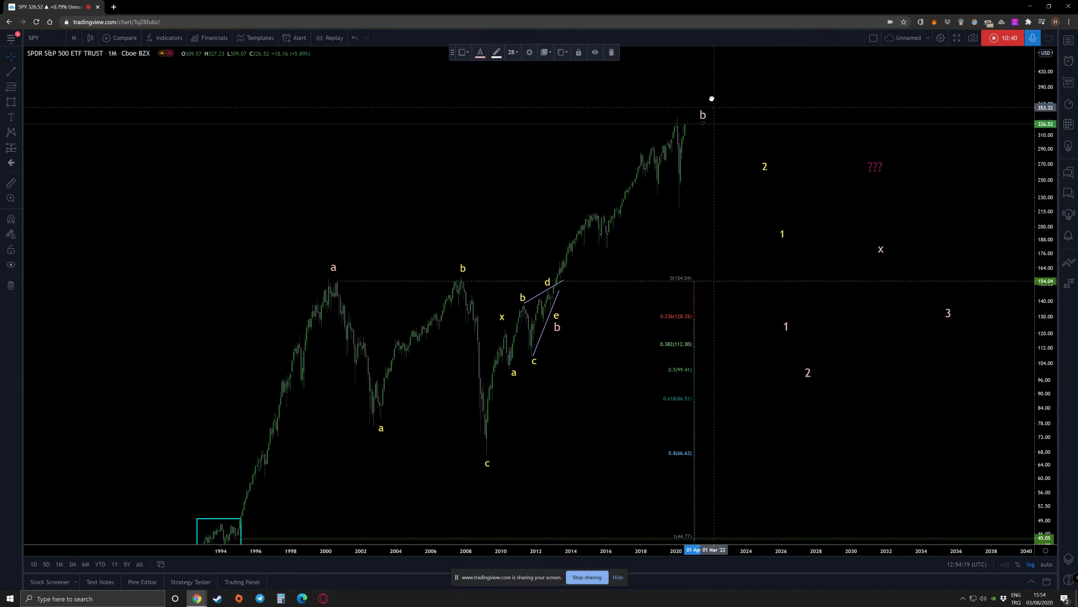
double_click(698, 87)
type("c")
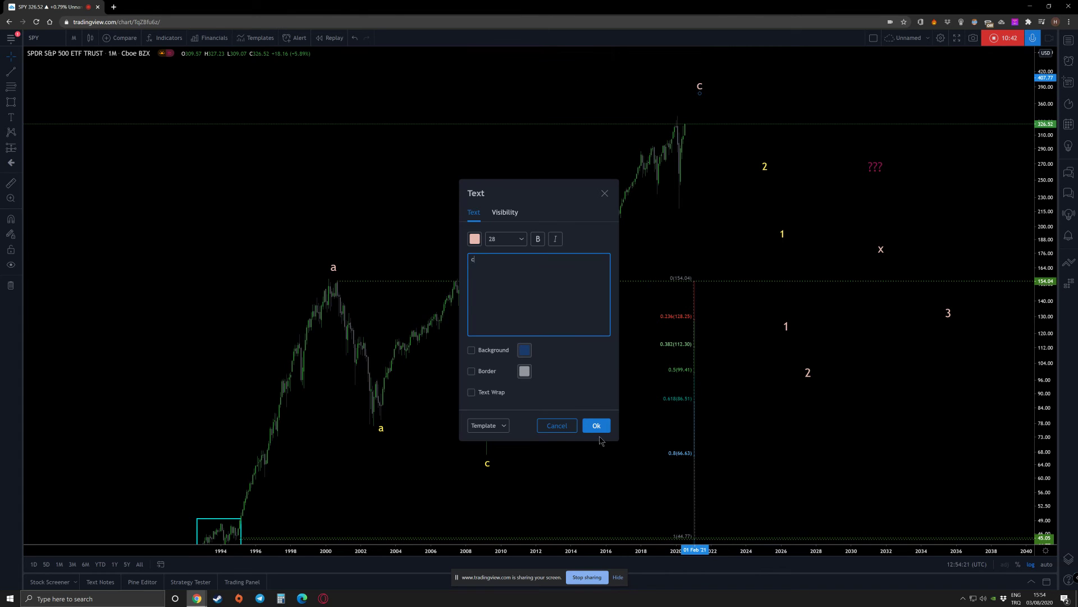
left_click(597, 426)
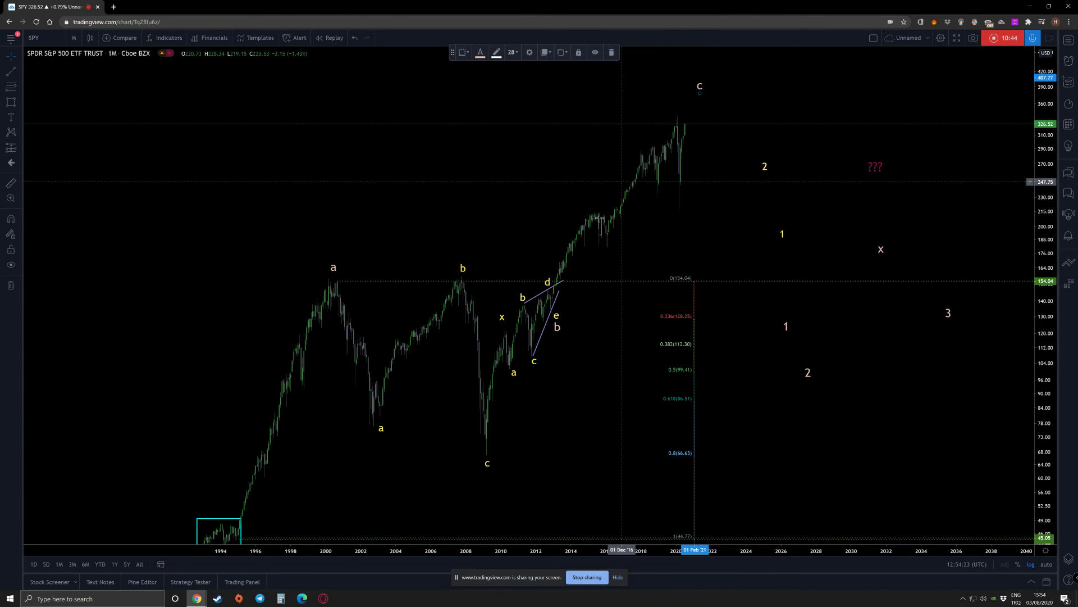
left_click_drag(703, 88, 727, 90)
Place the yellow "1" above the 2015 peak and "2" below the early 2016 low, with a copy of "2" above the 2020 peak.
left_click_drag(783, 236, 740, 255)
left_click_drag(648, 256, 588, 205)
left_click_drag(762, 167, 685, 108)
left_click(637, 251)
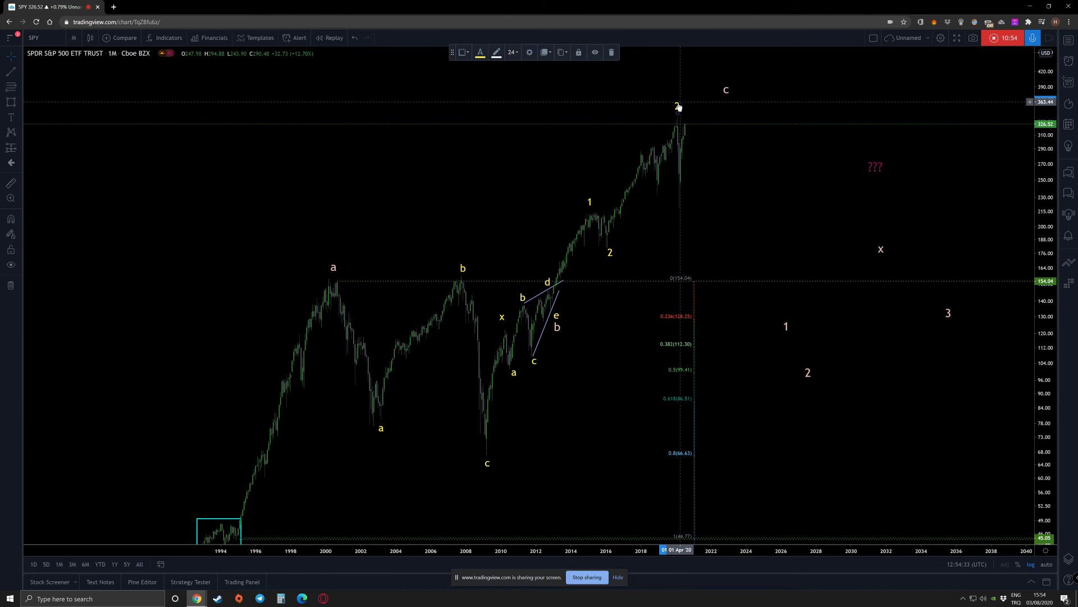
Change the yellow label above the 2020 peak to "3".
double_click(677, 107)
type("3")
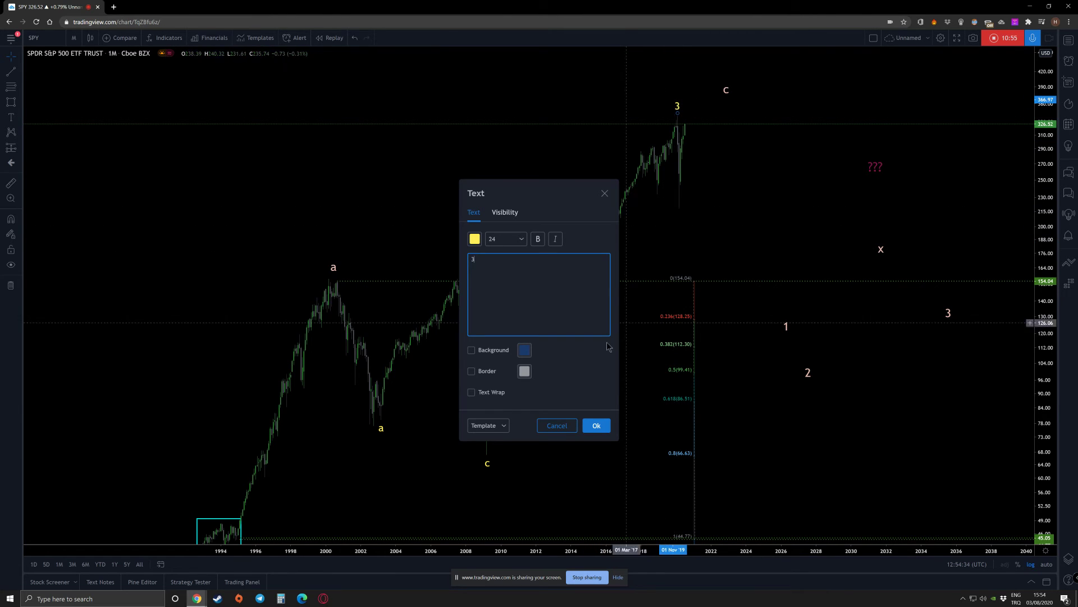
left_click(595, 426)
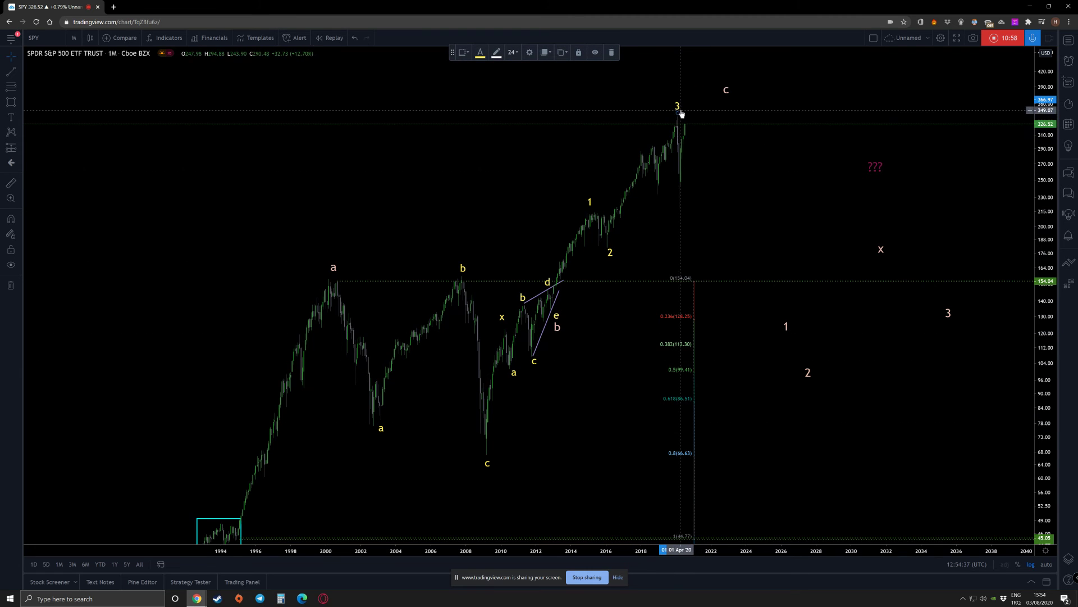
Duplicate the yellow "3" label to just below the March 2020 low and change the copy to "4".
left_click_drag(689, 187, 685, 251)
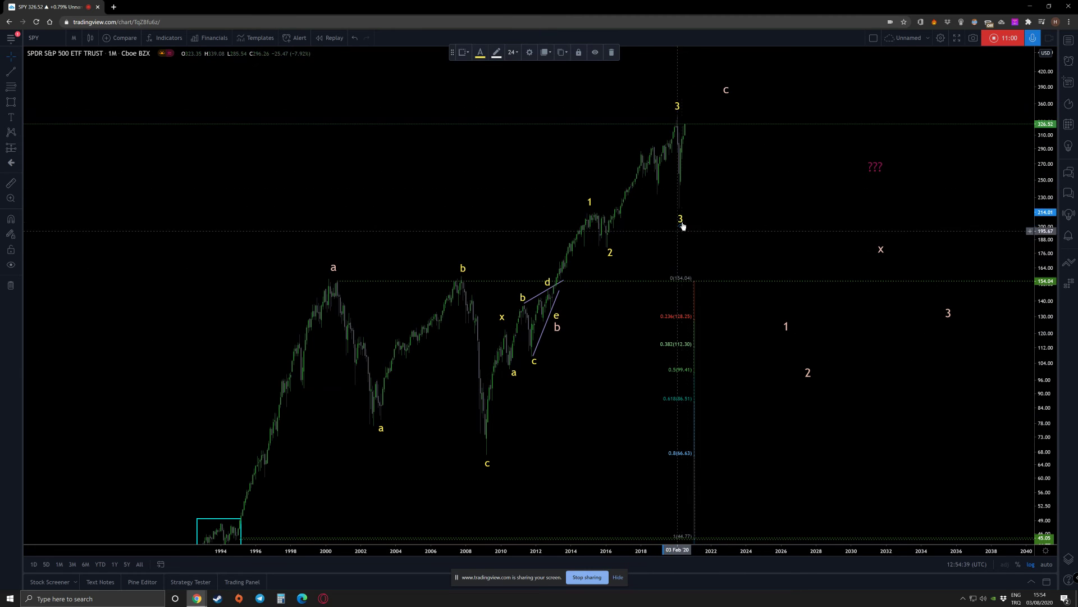
double_click(681, 223)
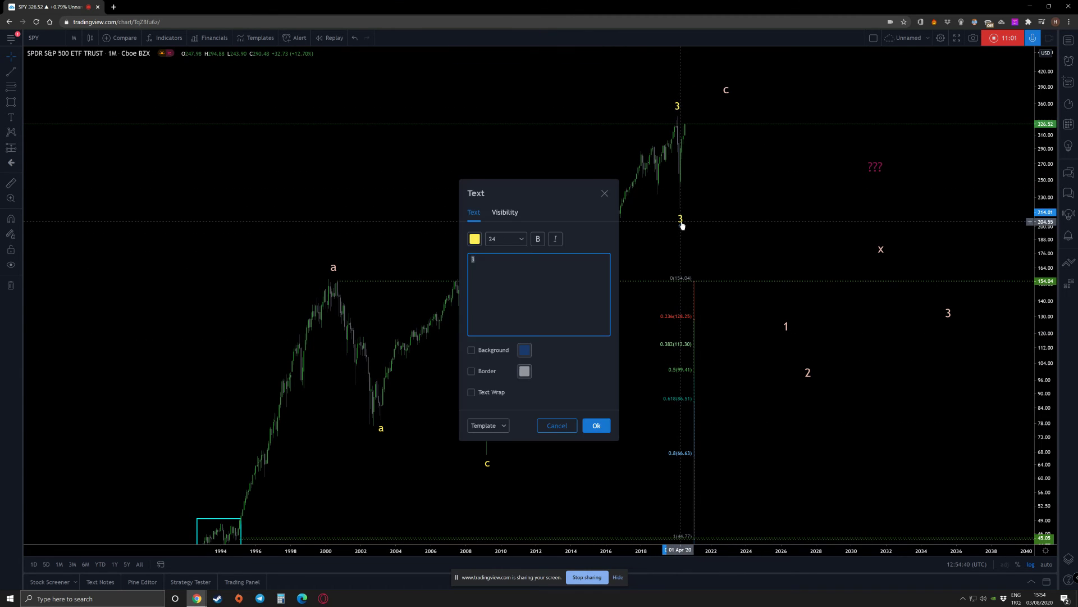
left_click(594, 425)
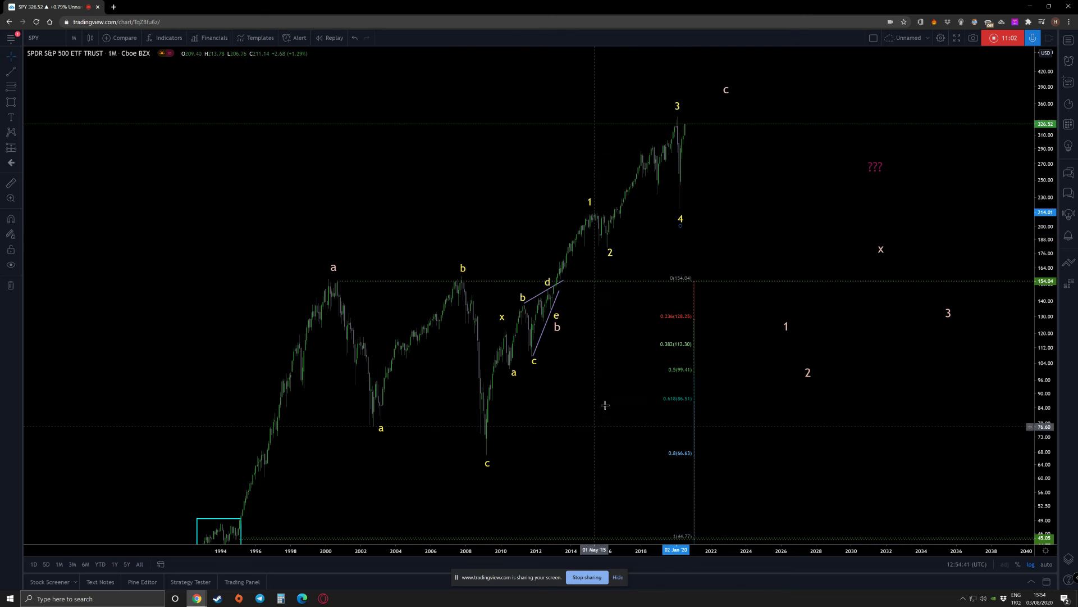
left_click(715, 217)
Draw one trend line from yellow "2" past "4" to August 2023 and another from yellow "1" past "3" to October 2020.
key("alt+t")
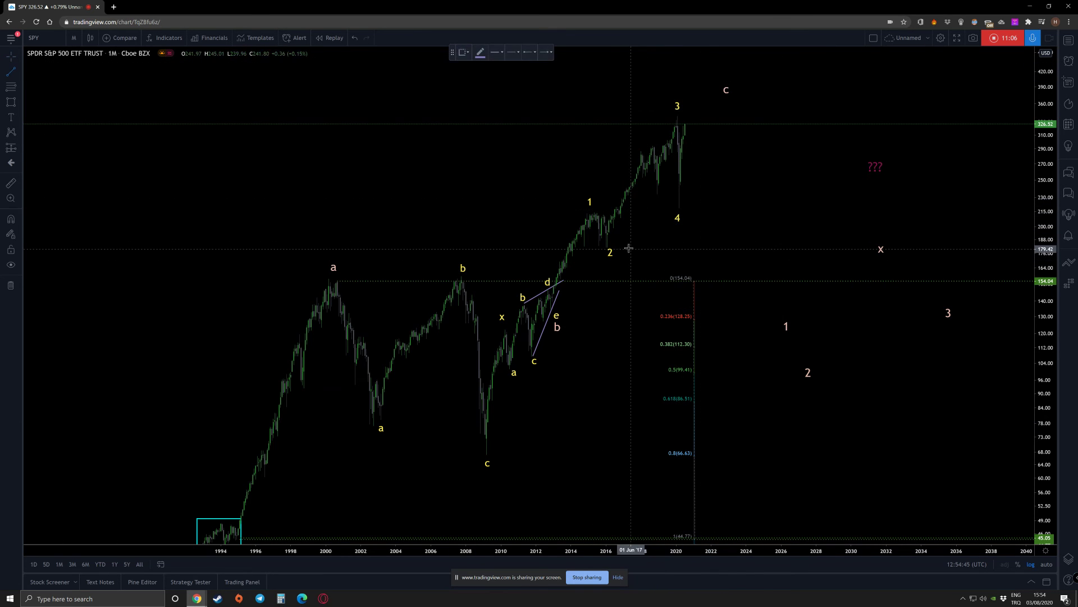
left_click(609, 247)
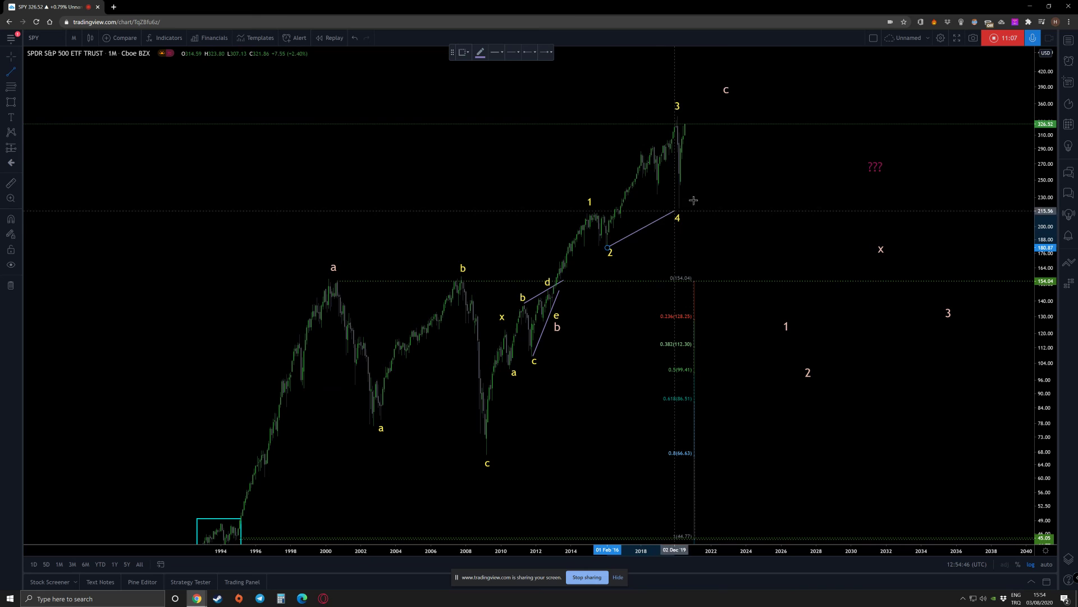
left_click(739, 177)
left_click(11, 73)
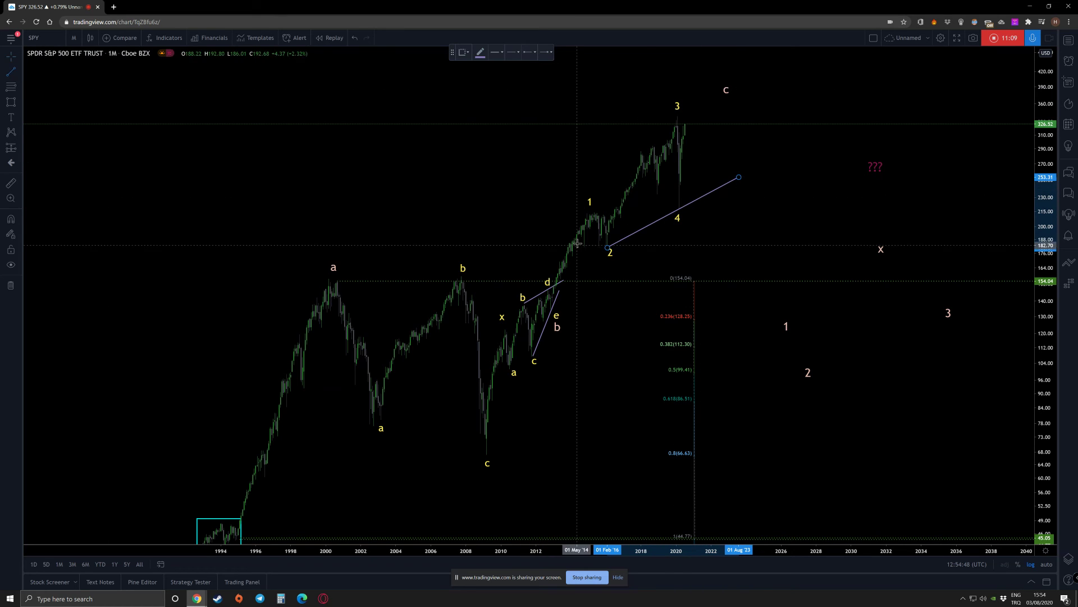
left_click(586, 214)
left_click(689, 102)
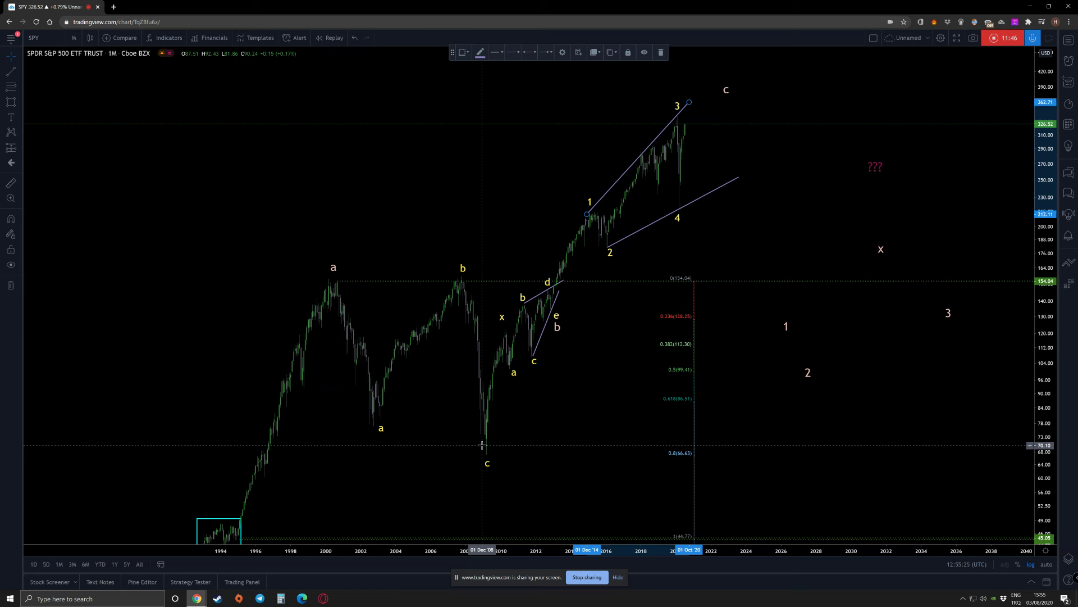
Delete the two trend lines drawn along the yellow 1–3 and 2–4 labels.
left_click_drag(614, 423, 543, 419)
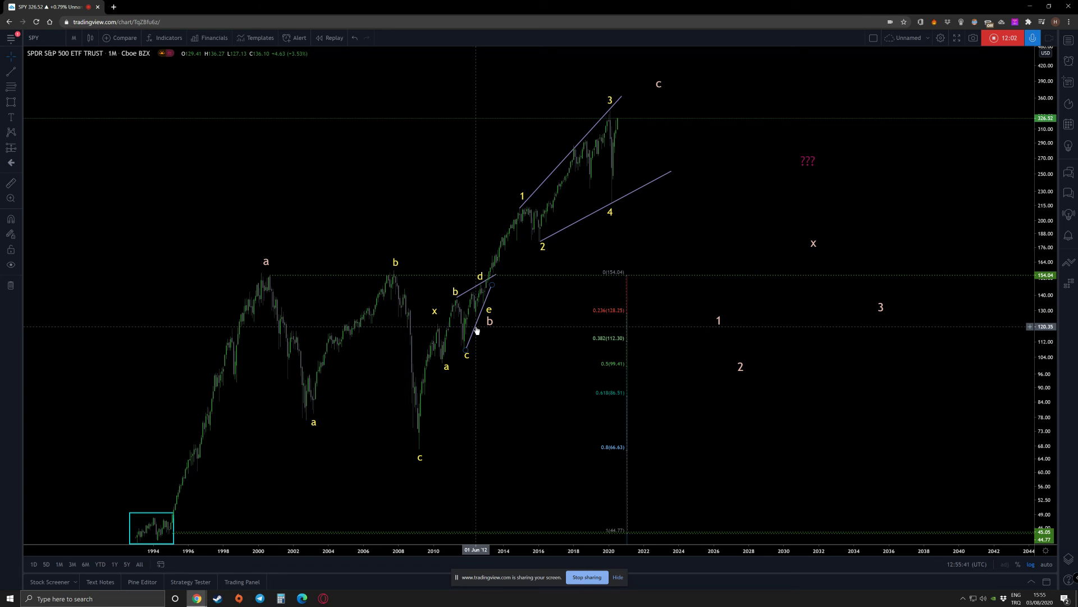
left_click(623, 99)
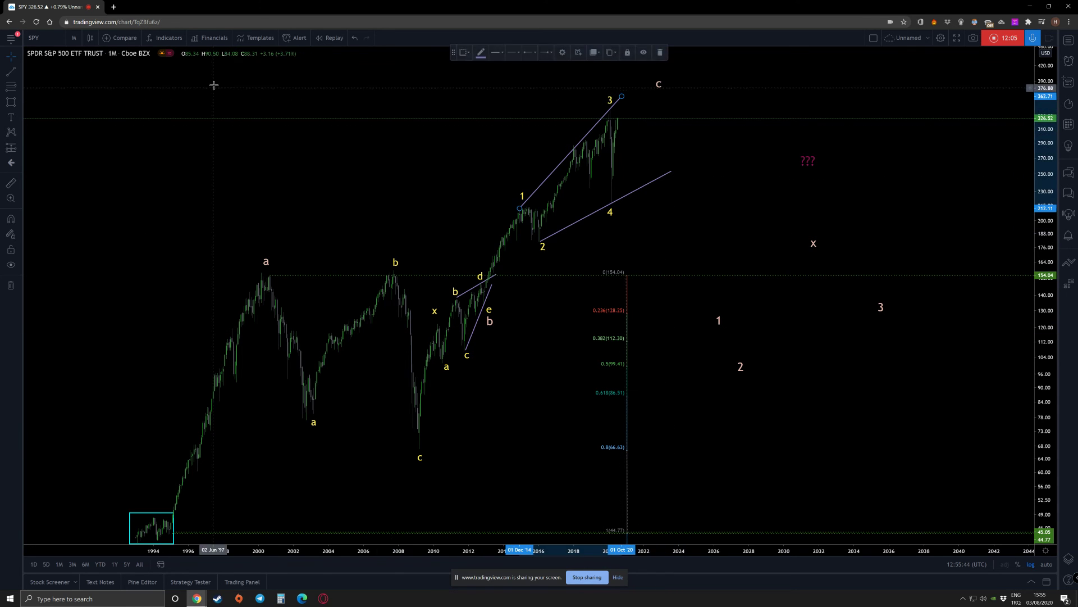
left_click(661, 53)
left_click(671, 175)
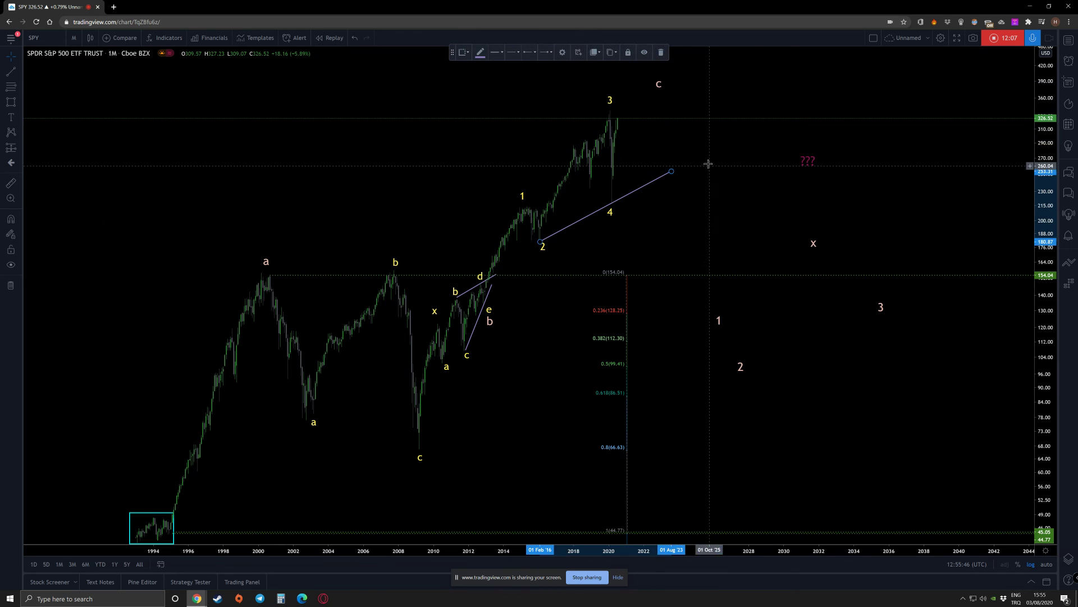
left_click(660, 53)
Move the yellow "1", "2", "3" and "4" labels to the empty area above the 2000–2009 prices and the pink "c" above the 2018 peak.
left_click_drag(610, 117, 735, 189)
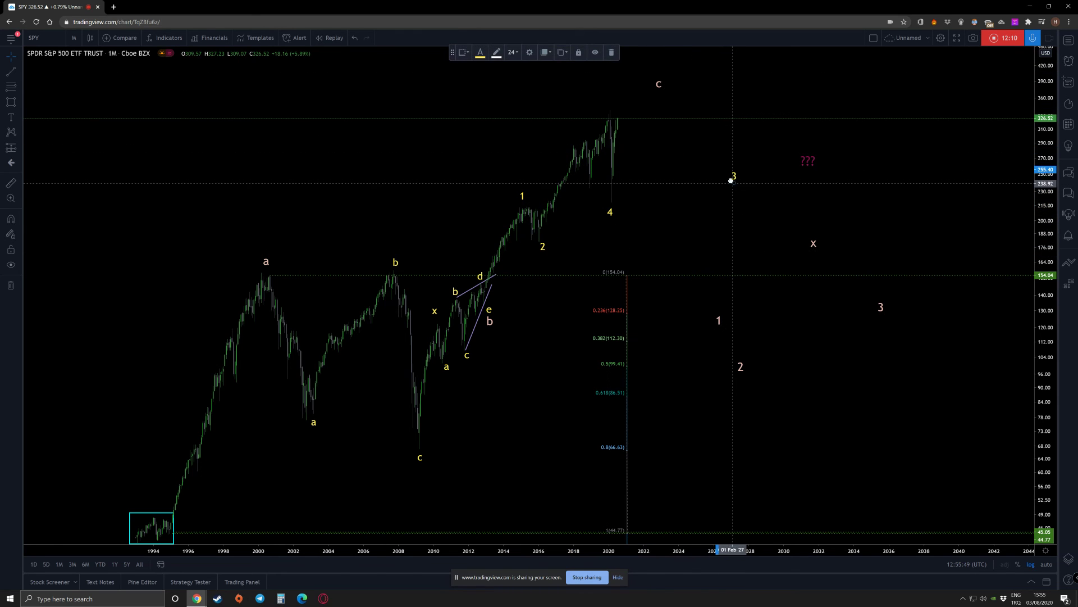
left_click_drag(658, 84, 585, 130)
left_click_drag(610, 211, 412, 178)
left_click_drag(519, 188, 303, 184)
left_click_drag(584, 296, 368, 207)
left_click_drag(780, 234, 434, 208)
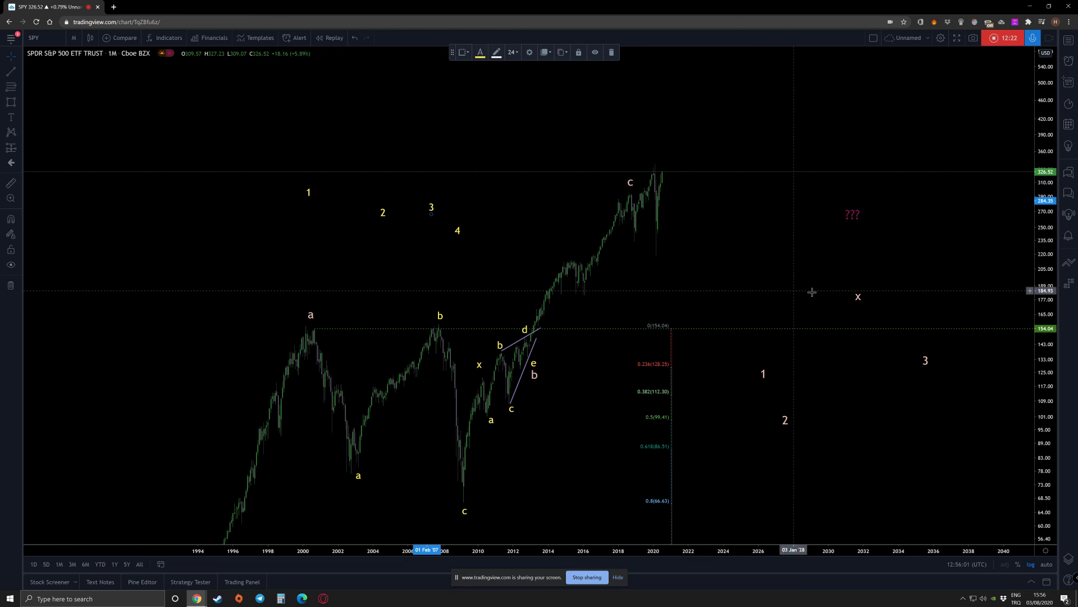
Move the pink "x" label from the empty area to just below the March 2020 low.
left_click_drag(857, 296, 658, 260)
scroll(761, 247, "up", 4)
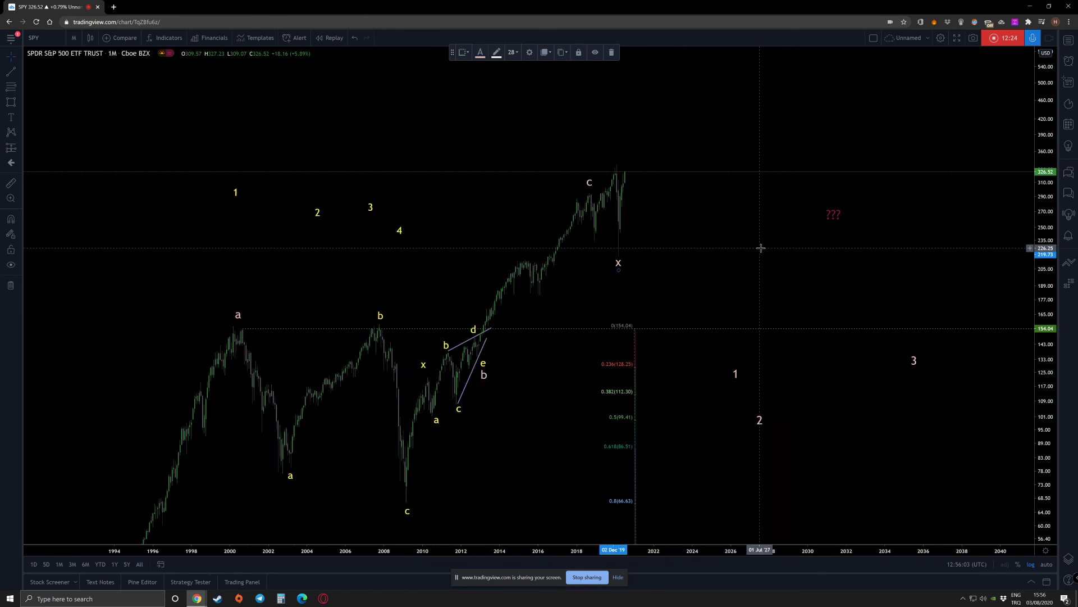
left_click_drag(557, 224, 696, 253)
scroll(686, 264, "up", 4)
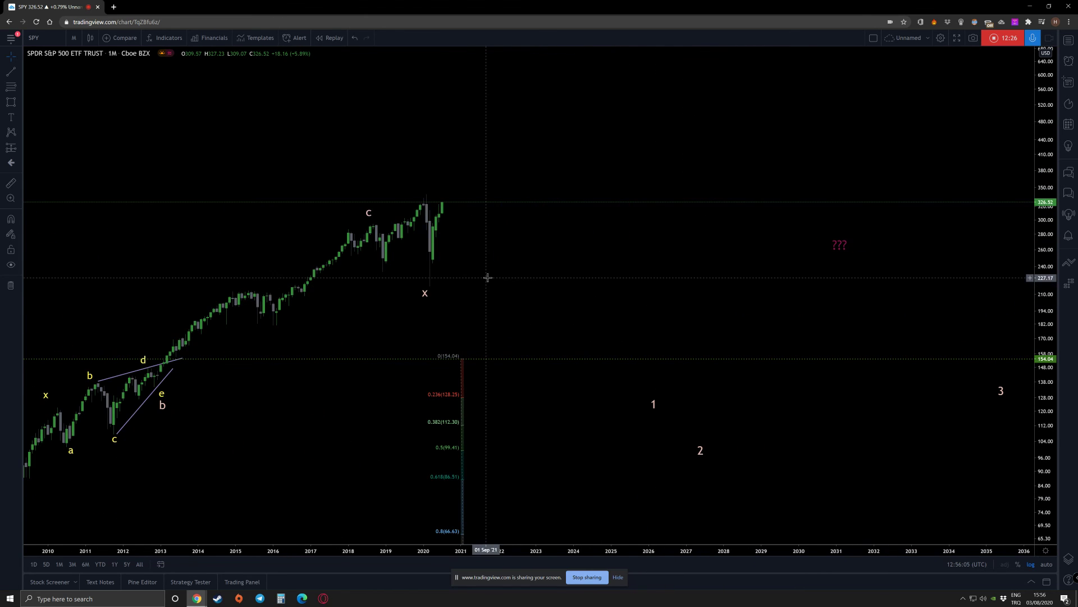
scroll(488, 278, "down", 2)
Switch the chart to the weekly interval and realign the pink "x" label under the March 2020 low.
left_click(76, 38)
left_click(101, 316)
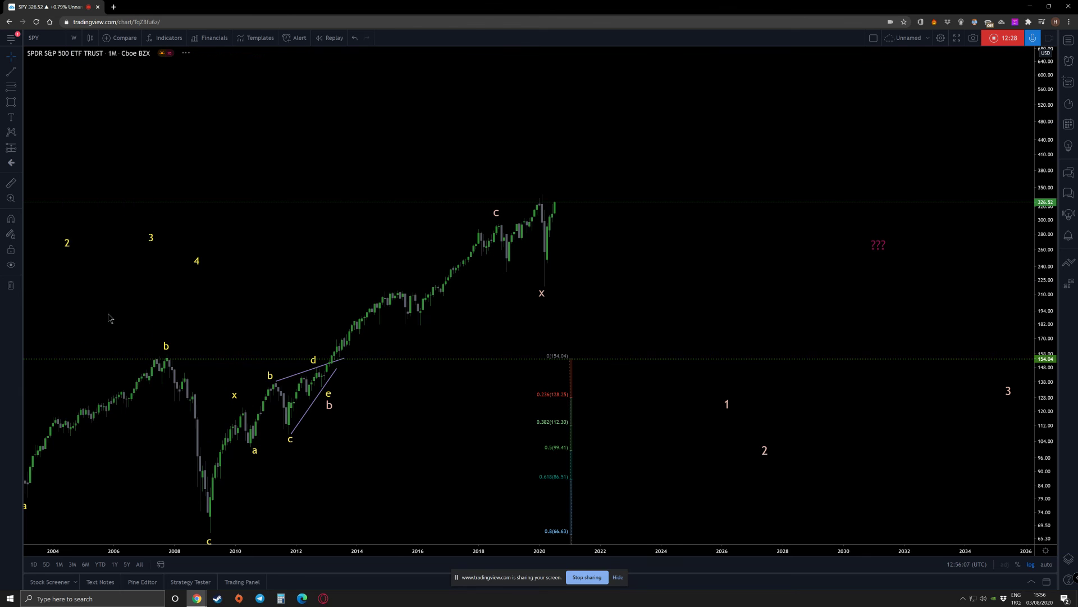
scroll(812, 308, "down", 4)
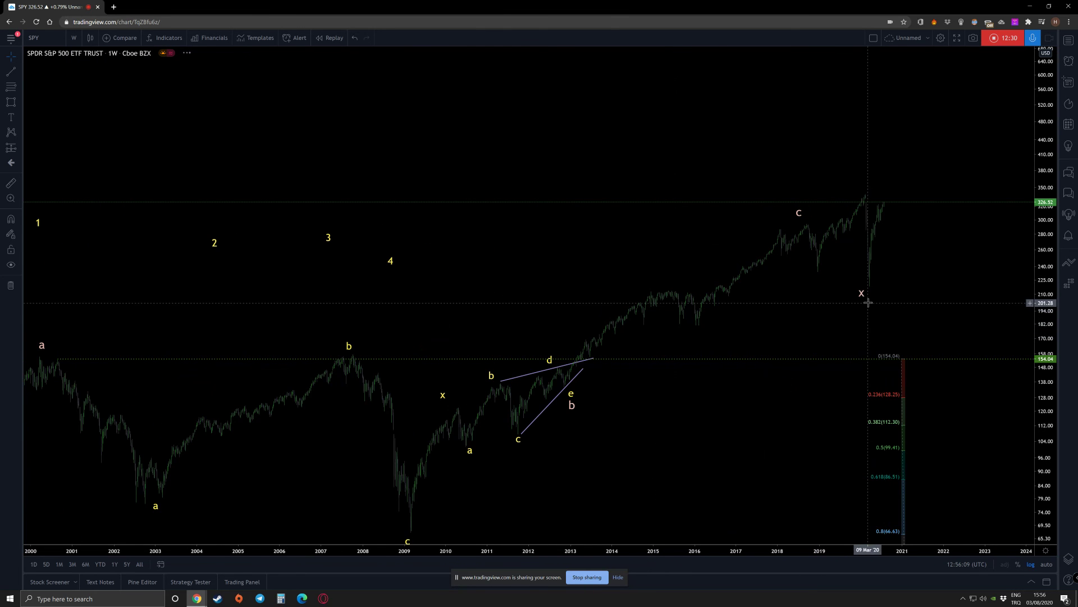
left_click(871, 294)
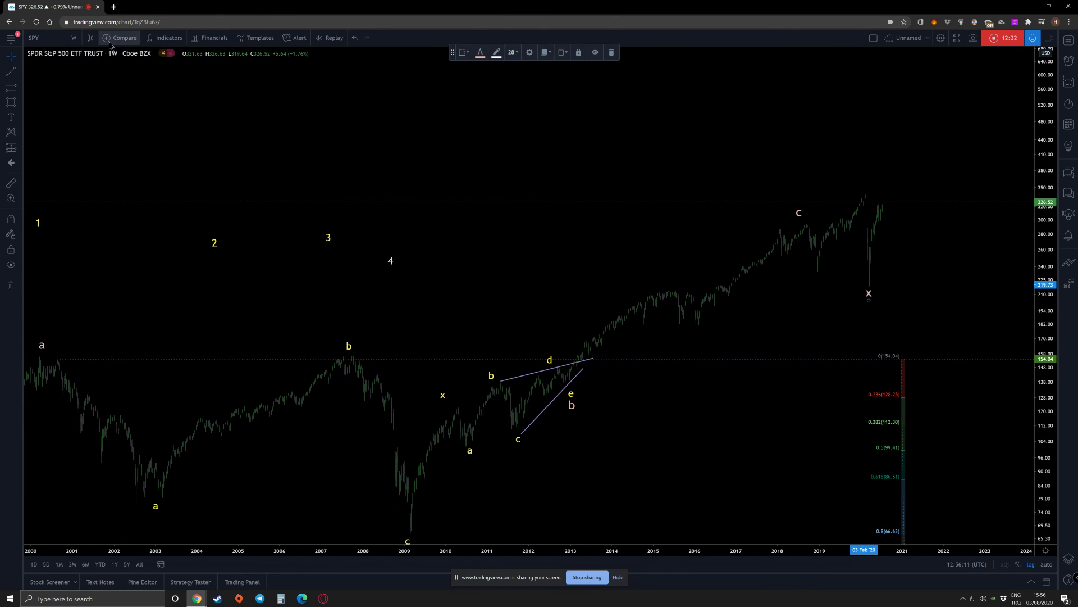
Switch the chart to the daily interval and position the pink "c" label directly above the autumn 2018 peak.
left_click(73, 38)
left_click(79, 304)
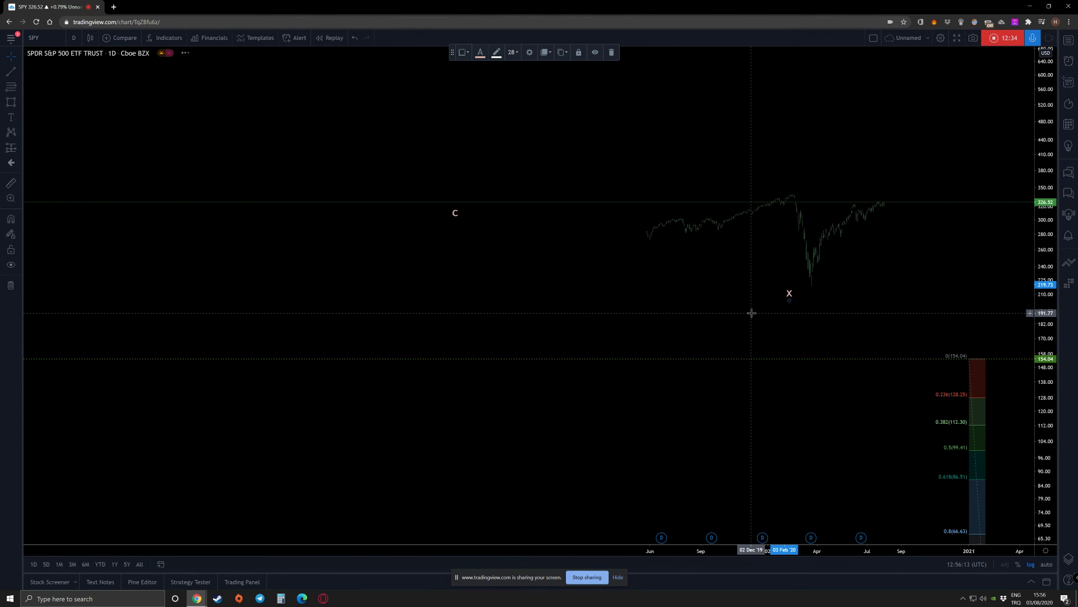
scroll(677, 367, "down", 7)
left_click_drag(791, 414, 561, 411)
left_click(675, 207)
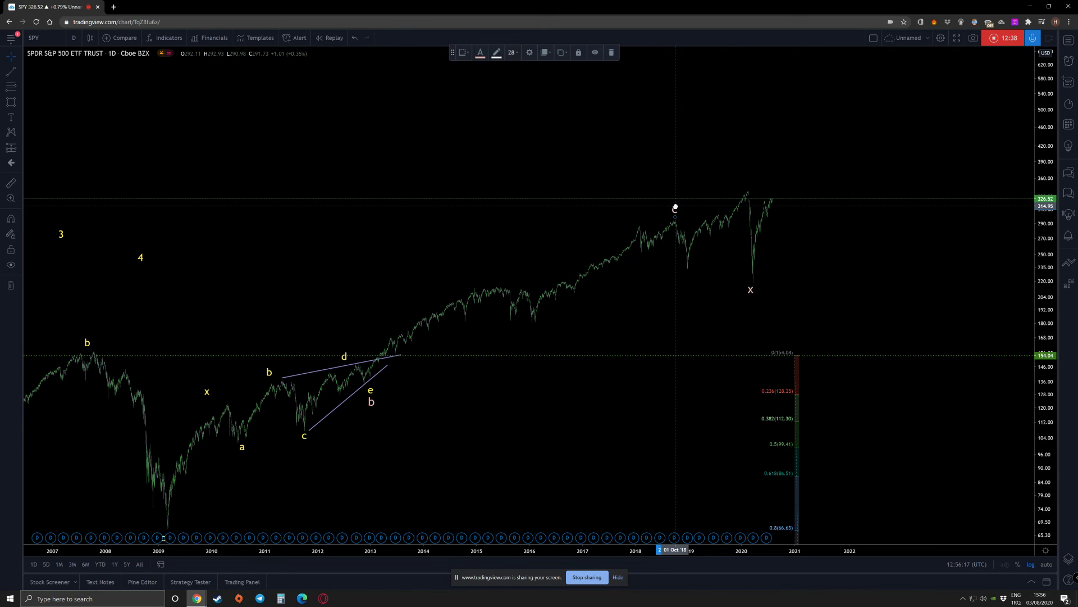
left_click(651, 317)
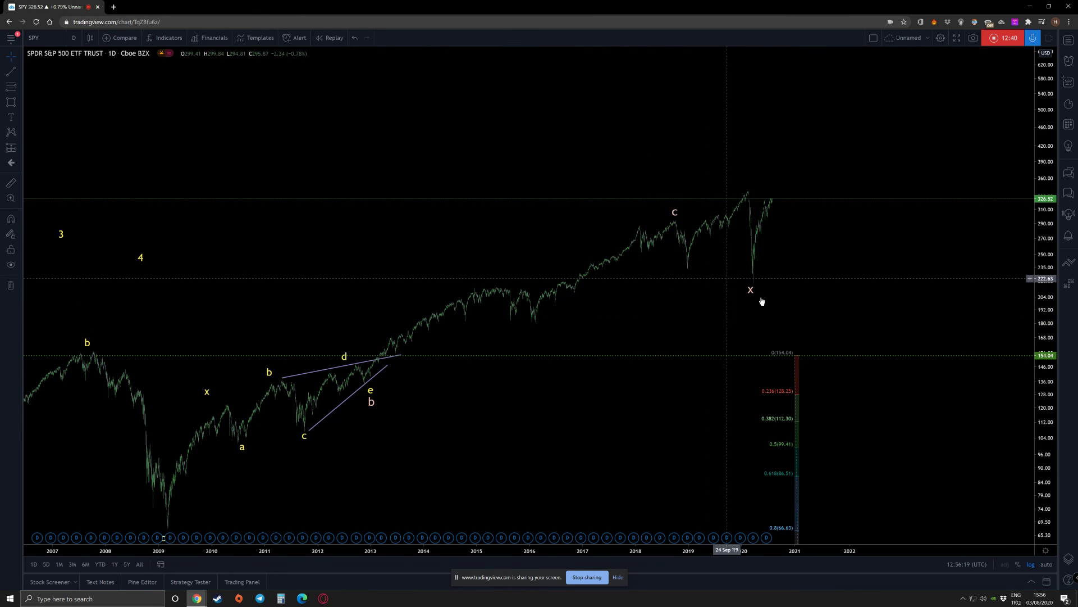
Stretch the price scale around the 2020 crash and shift the pink "x" label under the daily March 2020 low.
scroll(781, 264, "up", 4)
scroll(780, 267, "up", 2)
left_click_drag(589, 263, 652, 266)
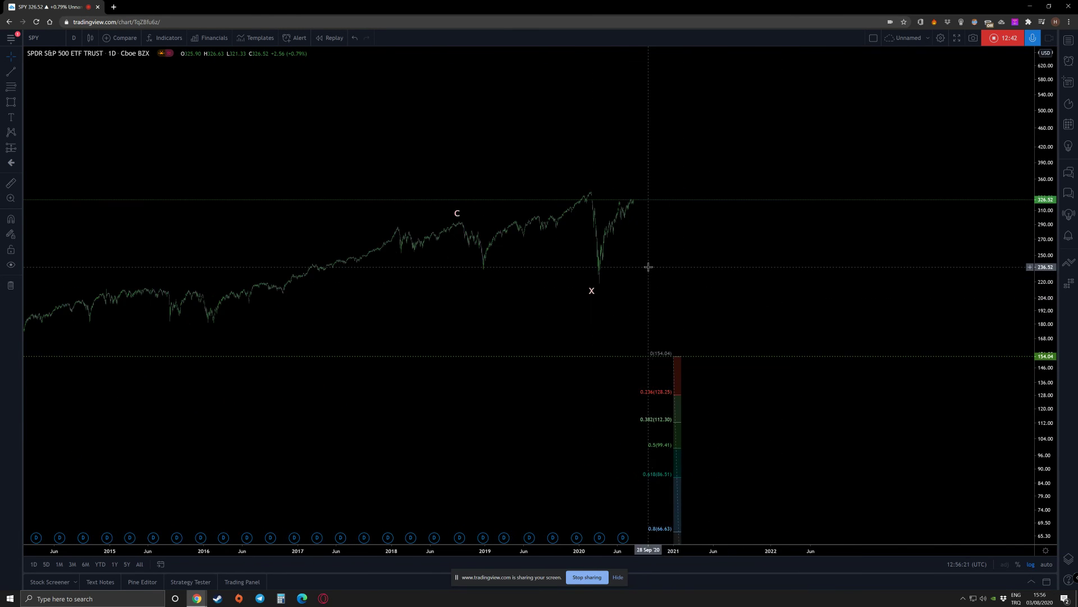
scroll(648, 267, "up", 5)
left_click_drag(292, 248, 641, 259)
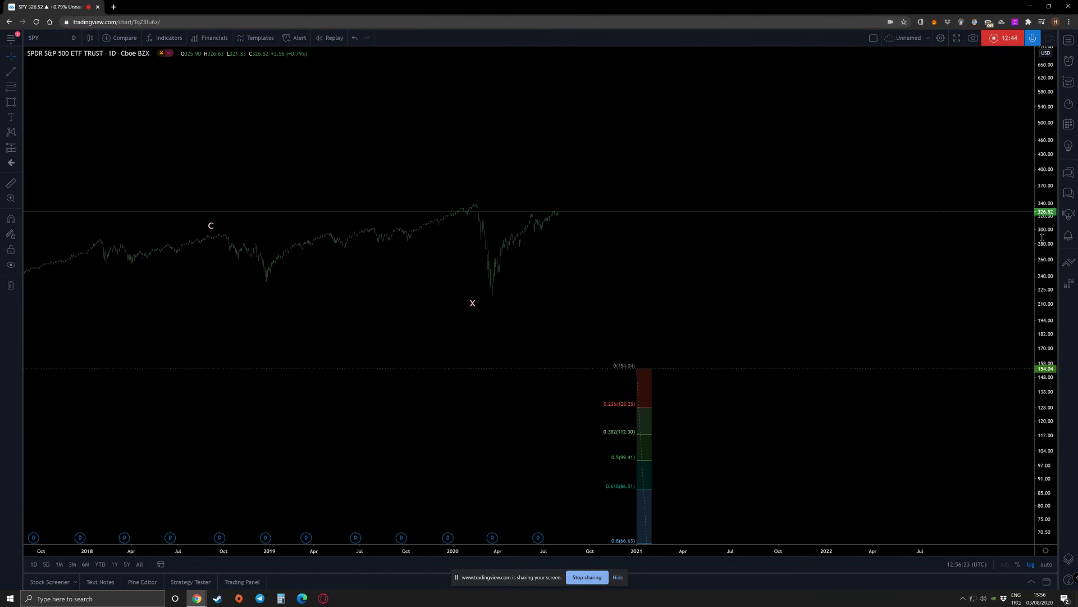
left_click_drag(1040, 260, 1011, 32)
scroll(647, 267, "up", 4)
left_click_drag(191, 260, 474, 276)
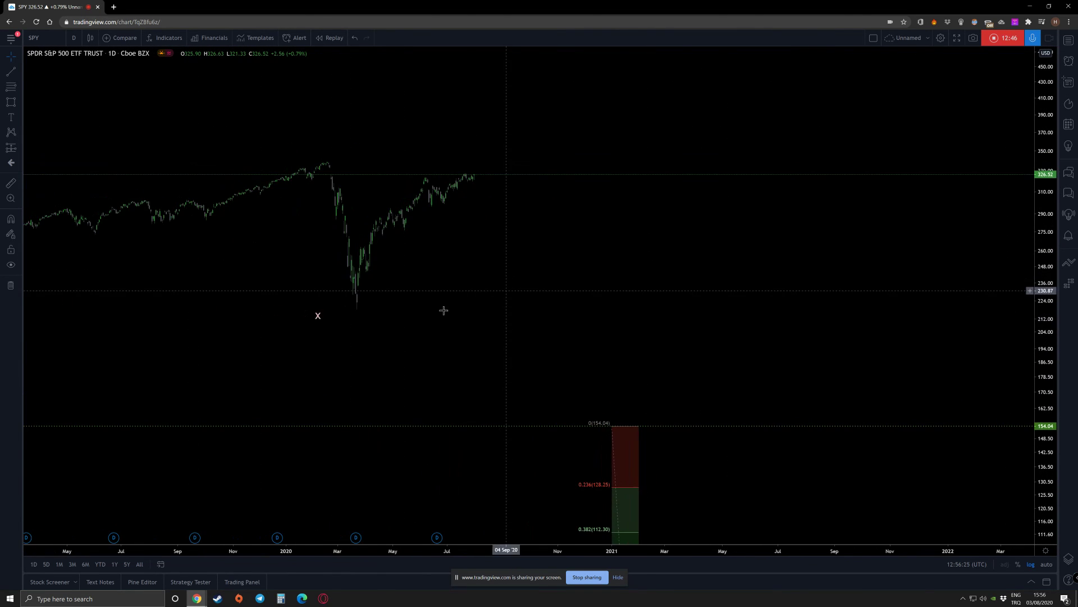
left_click_drag(317, 315, 360, 318)
Nudge the pink "x" label so it is centred directly beneath the March 2020 low.
scroll(405, 298, "up", 2)
left_click_drag(433, 262, 750, 284)
scroll(570, 253, "down", 6)
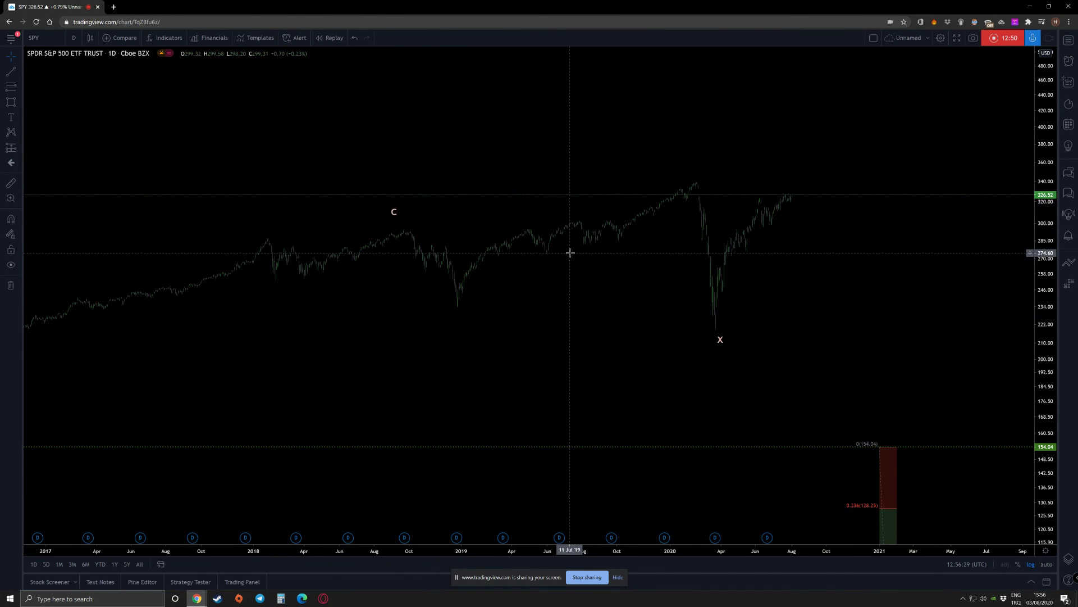
scroll(570, 253, "down", 1)
left_click_drag(750, 342, 746, 338)
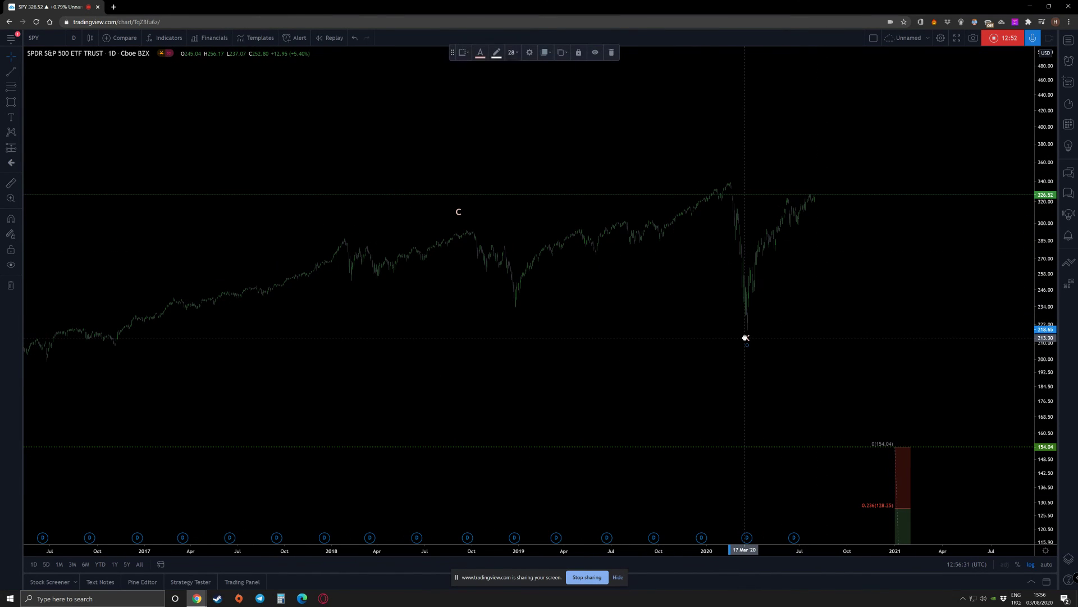
scroll(770, 308, "down", 5)
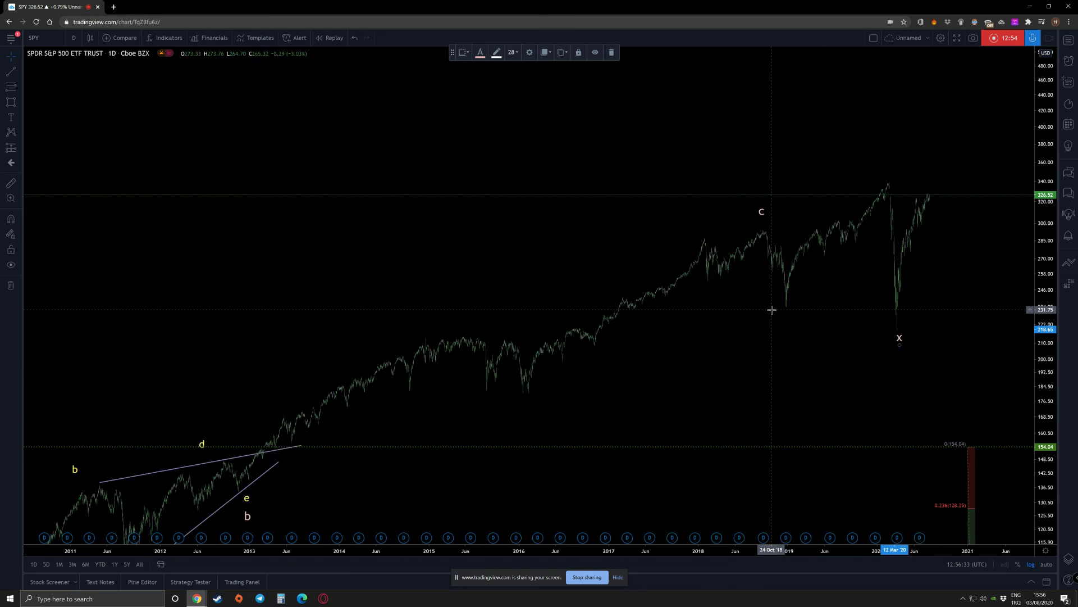
left_click_drag(809, 378, 634, 343)
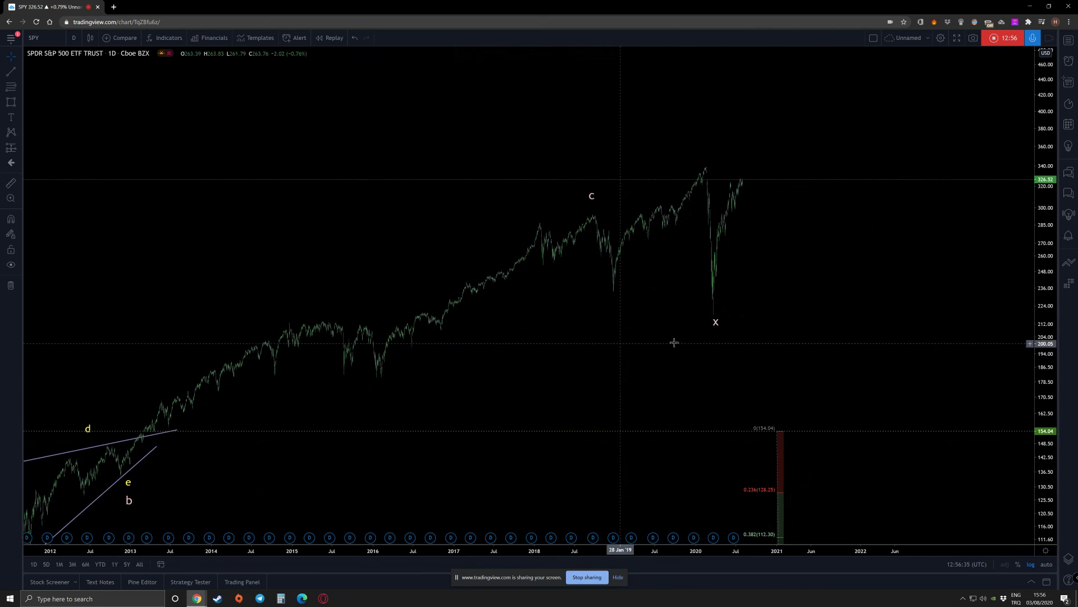
Place a copy of the pink "x" label near the 400 level in early 2021 and change its text to "a".
left_click_drag(718, 327, 795, 123)
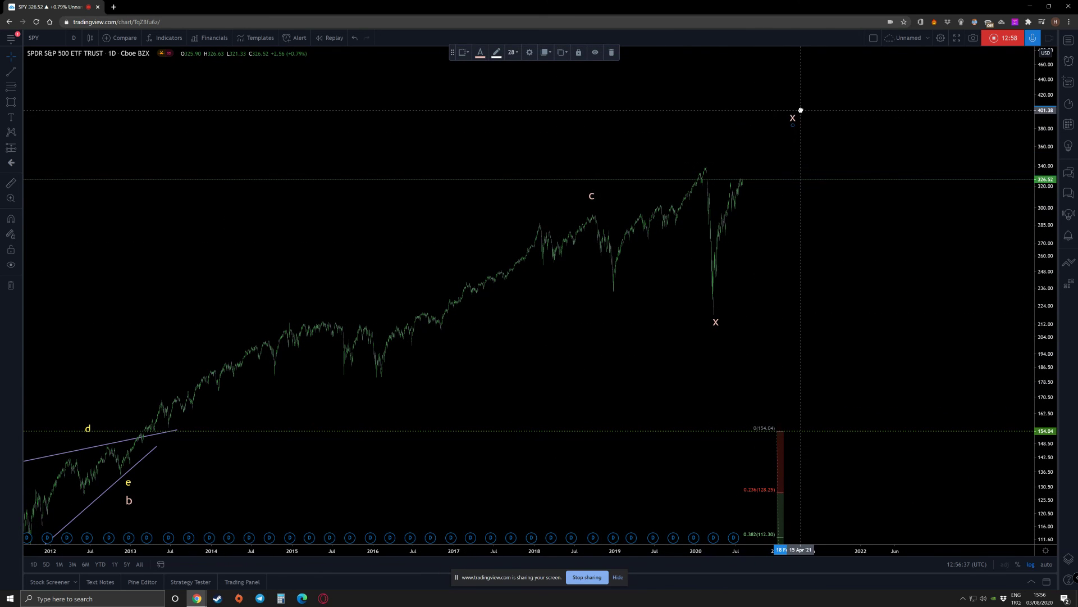
double_click(792, 119)
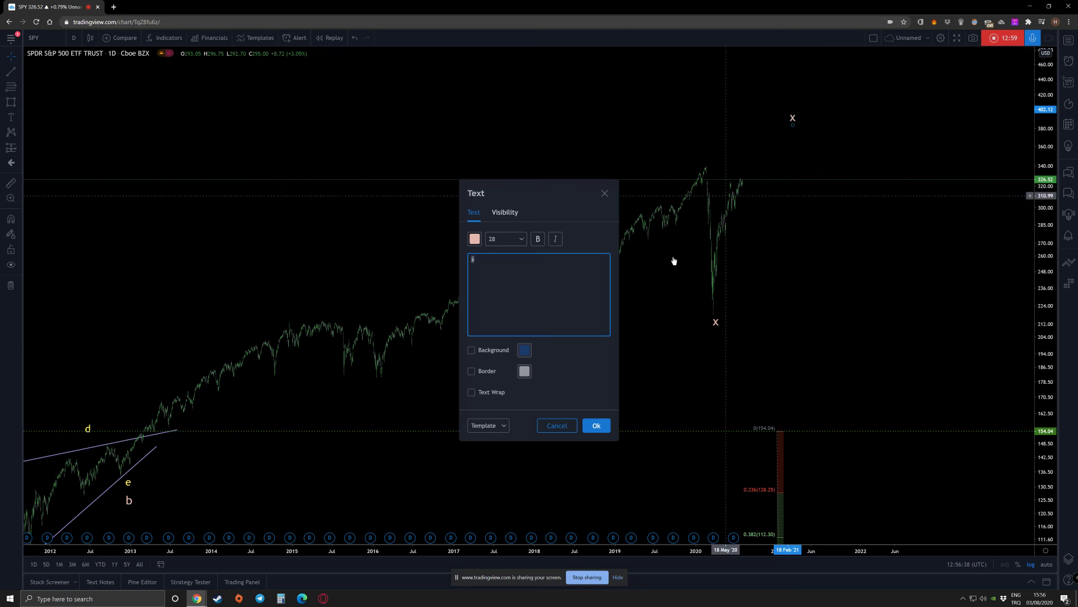
left_click(597, 425)
Examine the pink c-x-a labels against the daily price action, from the 2018 peak back to the earlier wave counts.
scroll(779, 319, "down", 1)
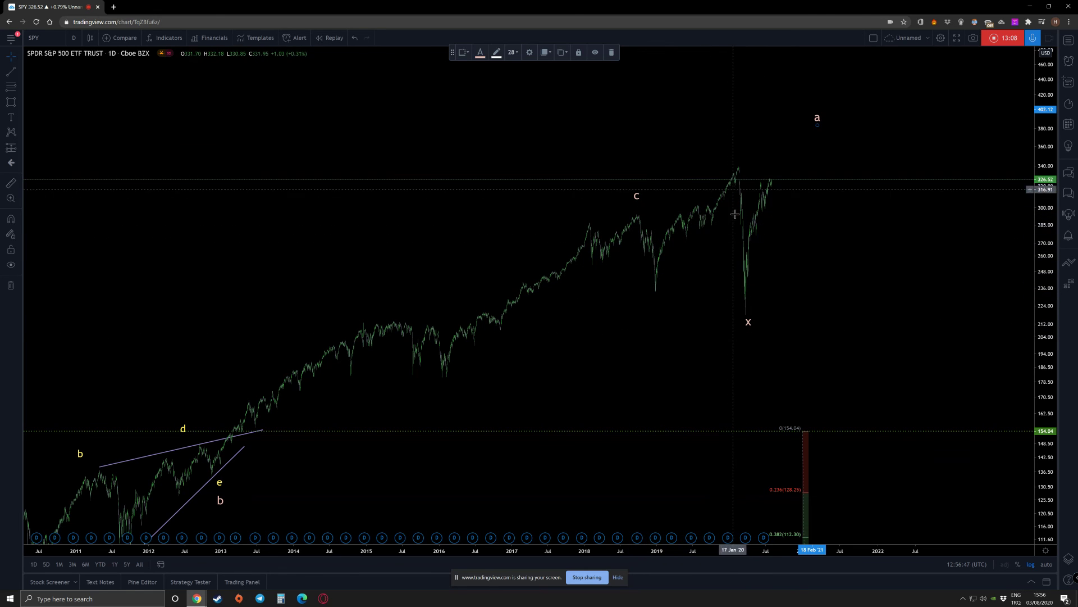
scroll(738, 301, "up", 5)
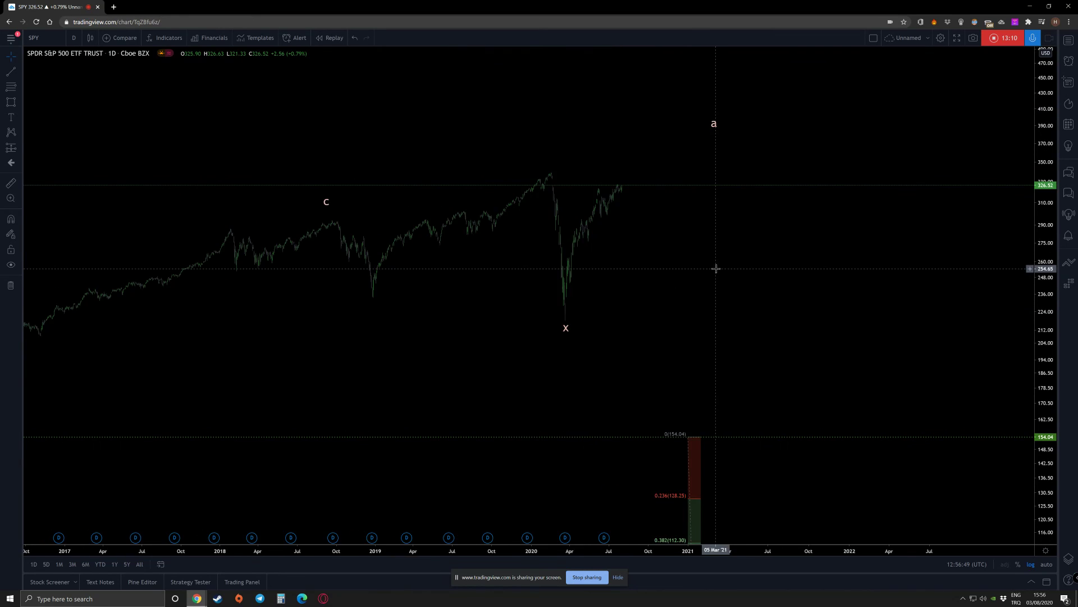
left_click_drag(442, 299, 589, 303)
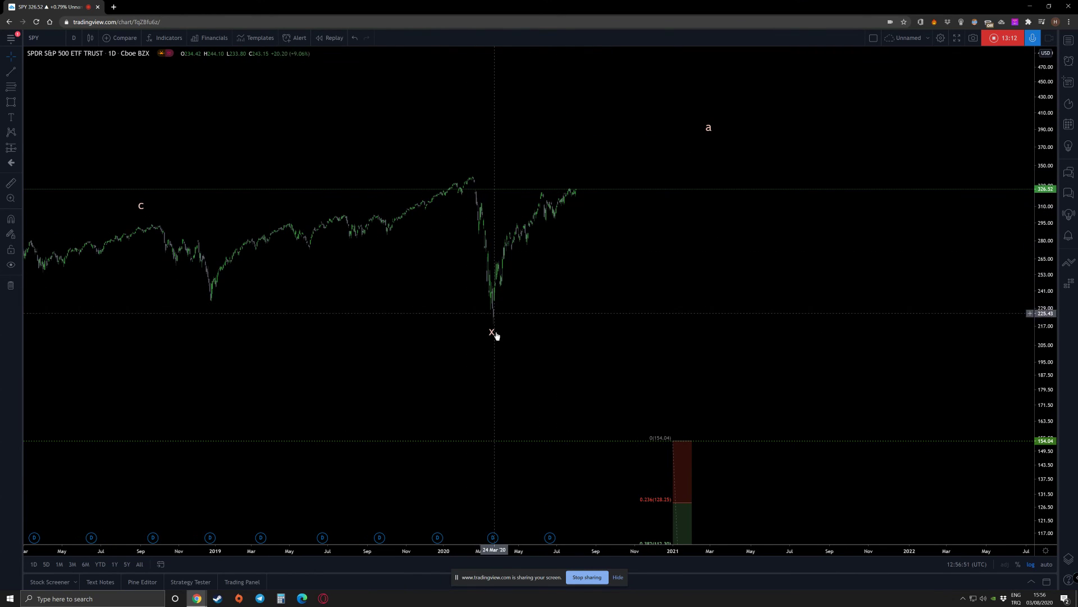
left_click_drag(345, 333, 464, 351)
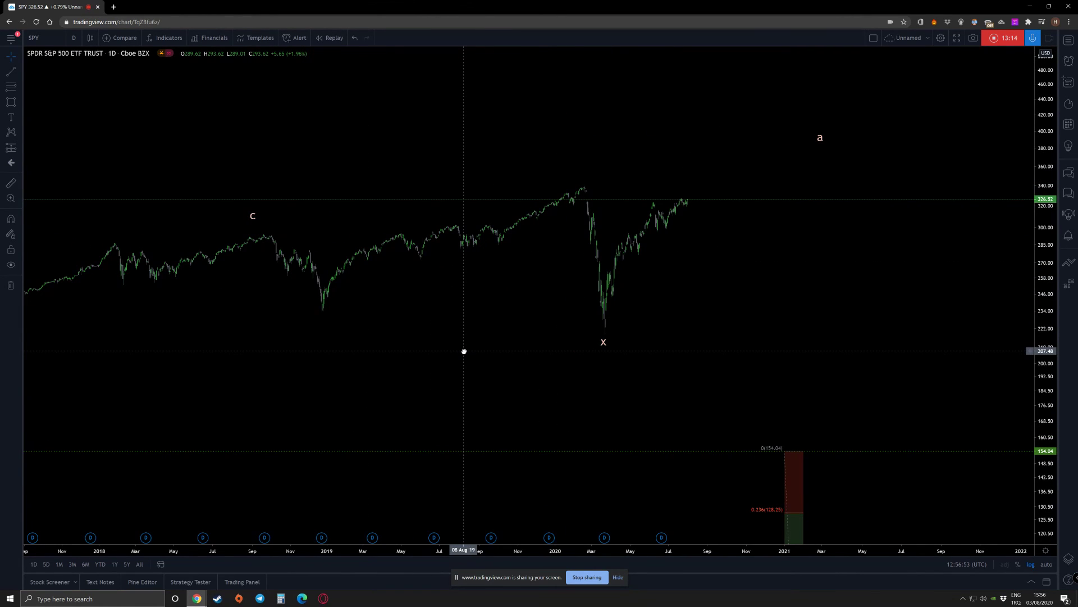
scroll(447, 349, "down", 8)
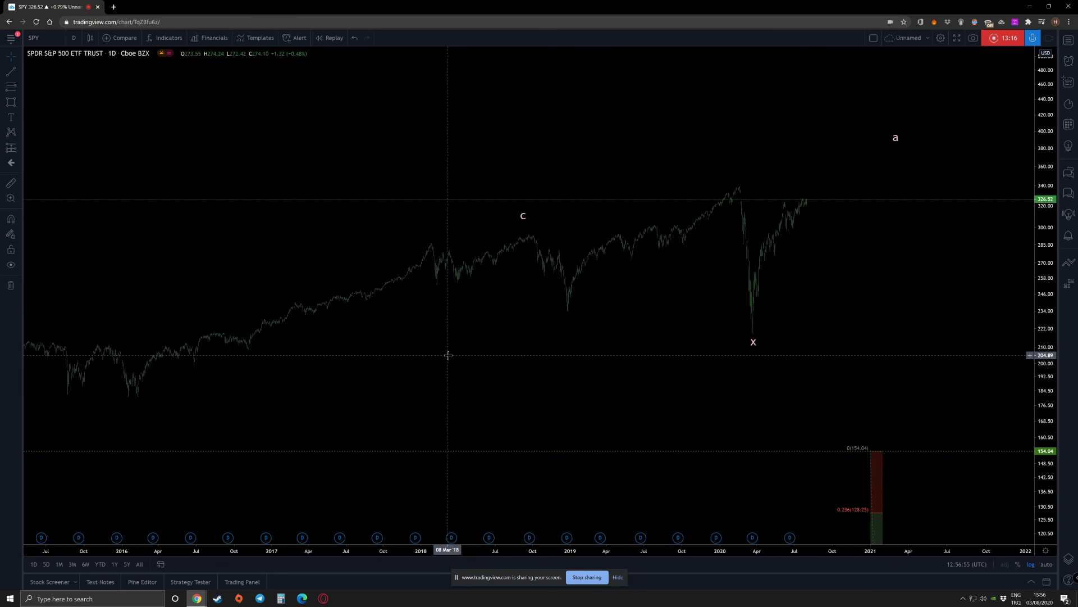
left_click_drag(720, 349, 756, 322)
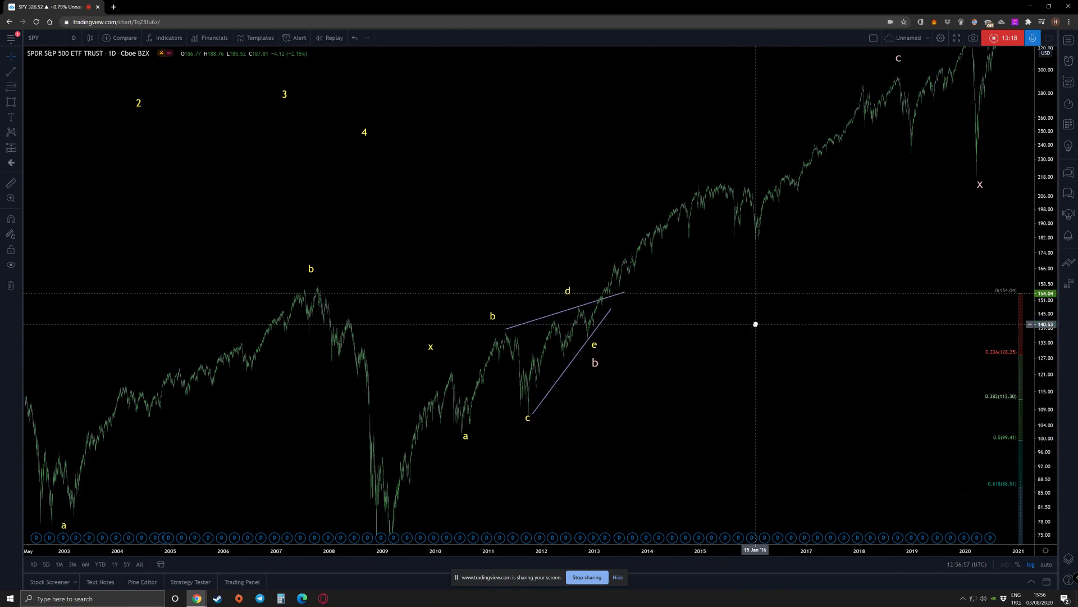
Switch the chart to the monthly interval and compress the price scale to fit the whole price history with all wave labels.
left_click(69, 43)
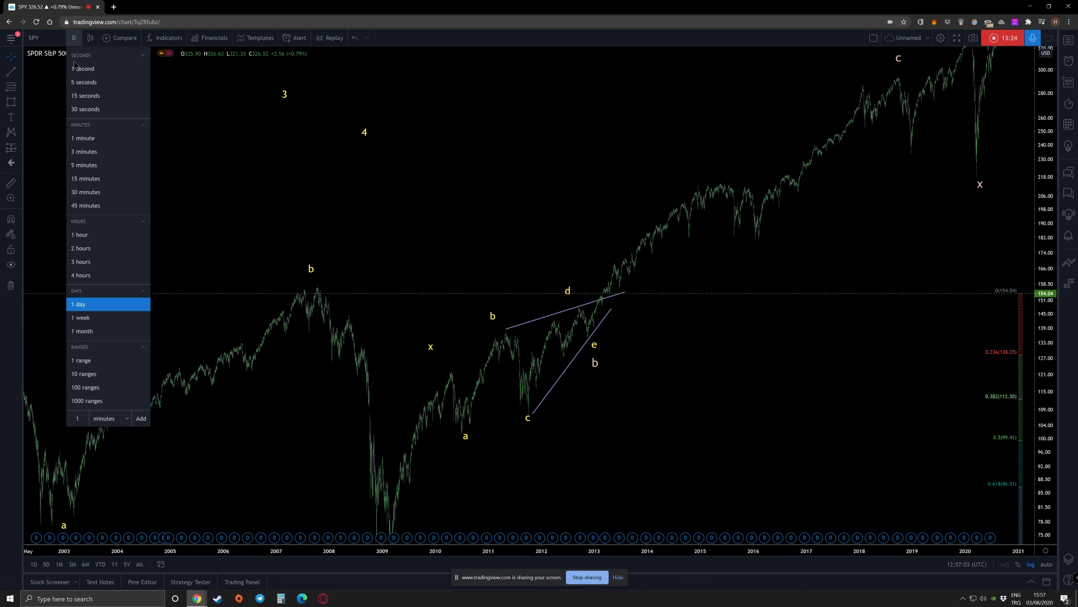
left_click(113, 335)
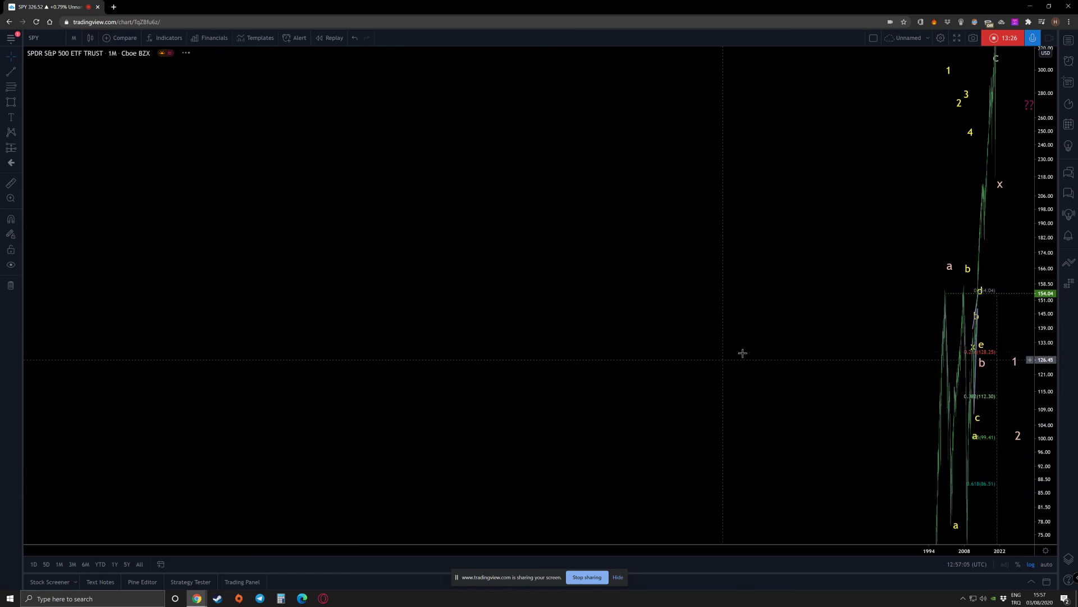
left_click_drag(728, 358, 425, 348)
left_click_drag(1039, 157, 1038, 516)
scroll(728, 422, "up", 9)
left_click_drag(663, 436, 902, 371)
scroll(862, 393, "up", 3)
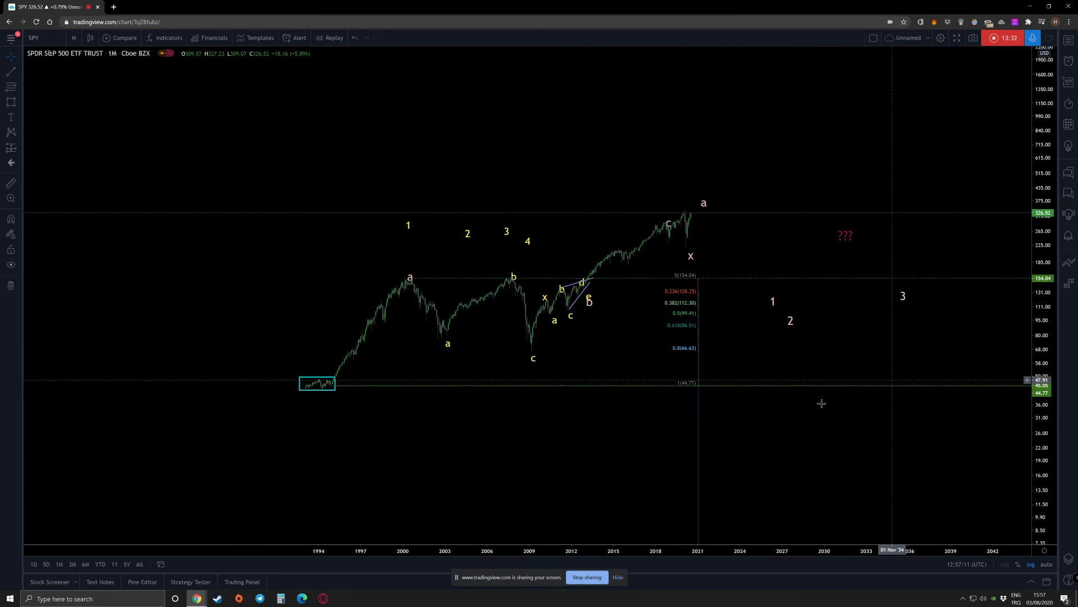
Stretch the monthly price scale and centre the 1994 to 2020 advance so the wave labels are spread apart.
left_click_drag(558, 421, 511, 499)
scroll(562, 410, "up", 5)
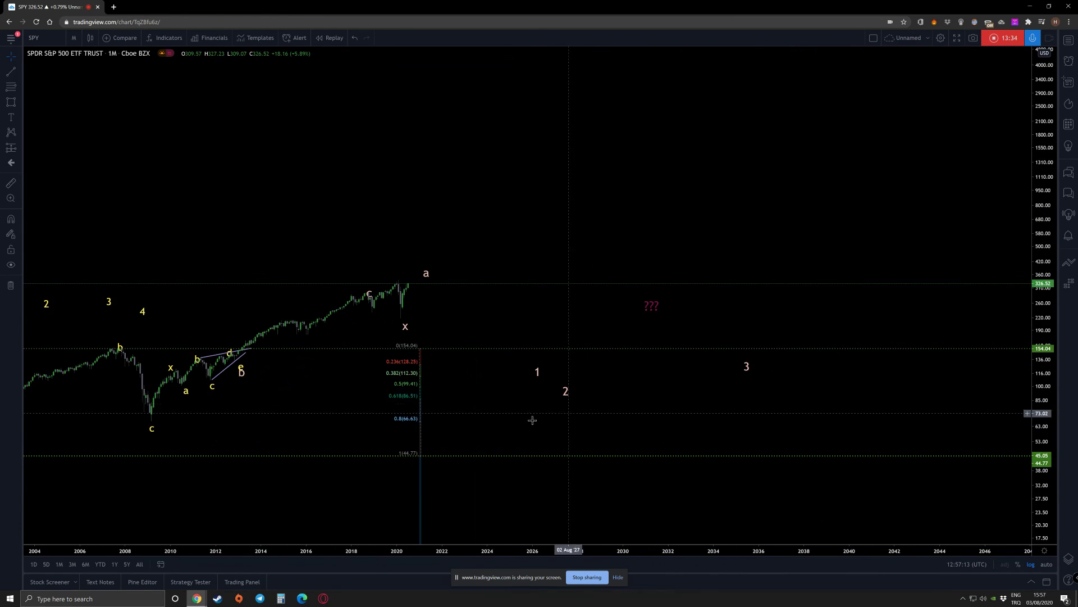
left_click_drag(423, 448, 691, 419)
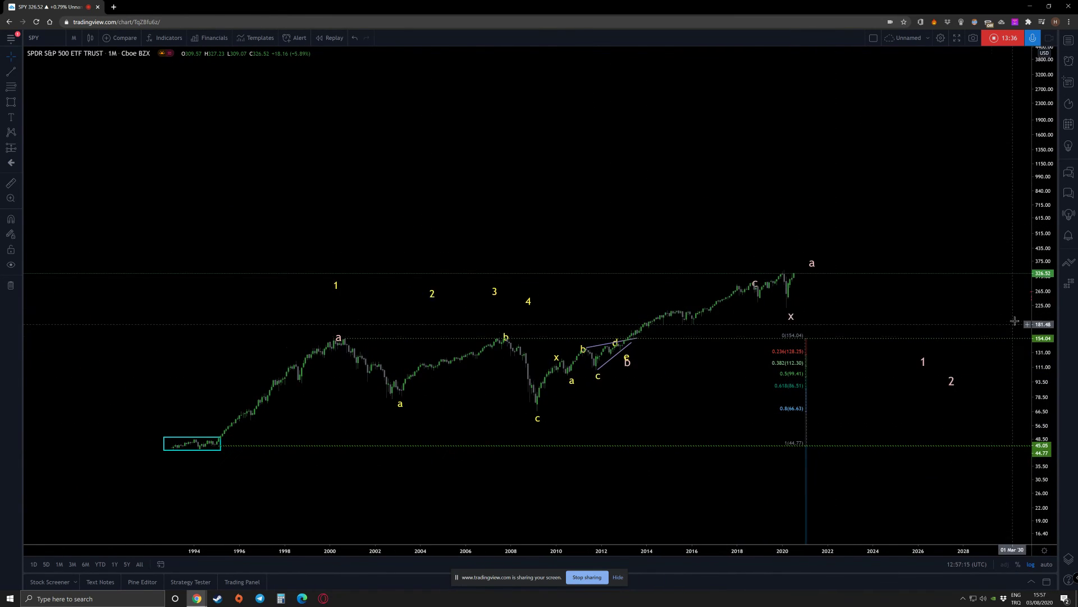
left_click_drag(1046, 300, 989, 198)
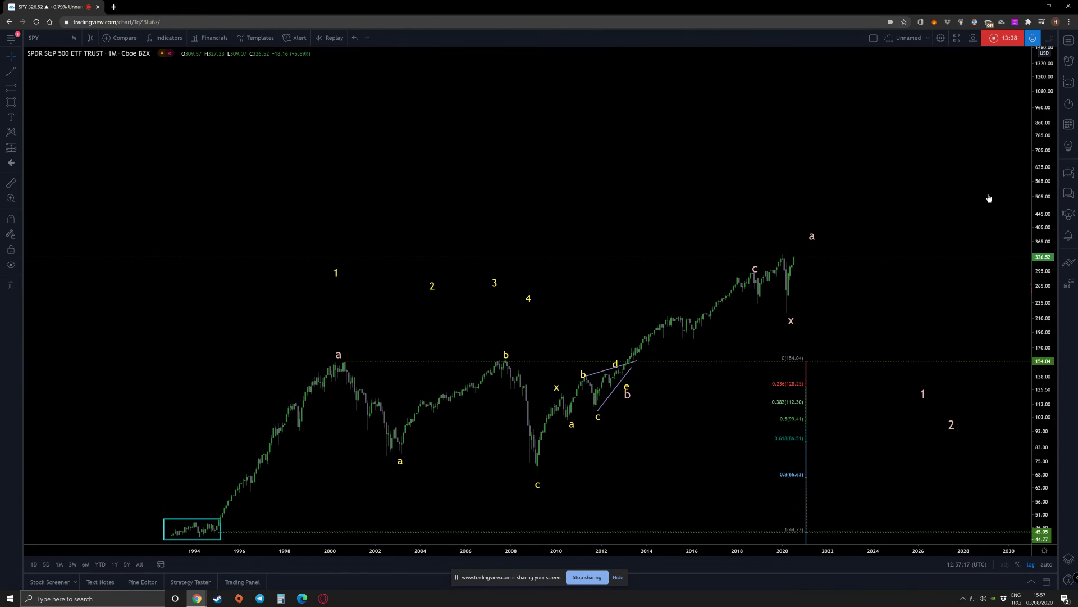
left_click_drag(726, 440, 715, 369)
left_click_drag(1049, 331, 1031, 256)
left_click_drag(866, 251, 854, 269)
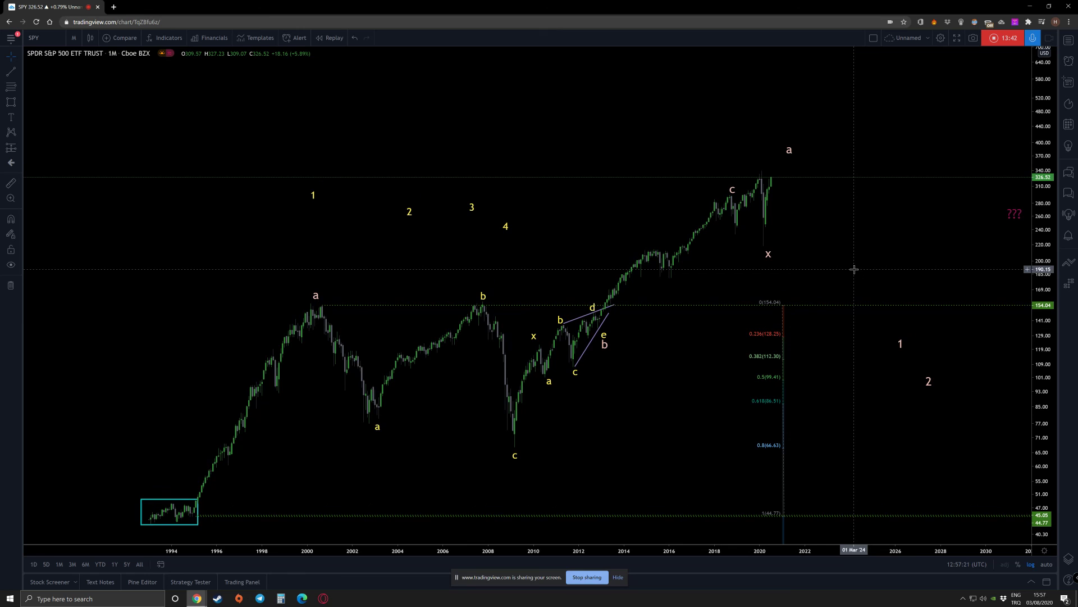